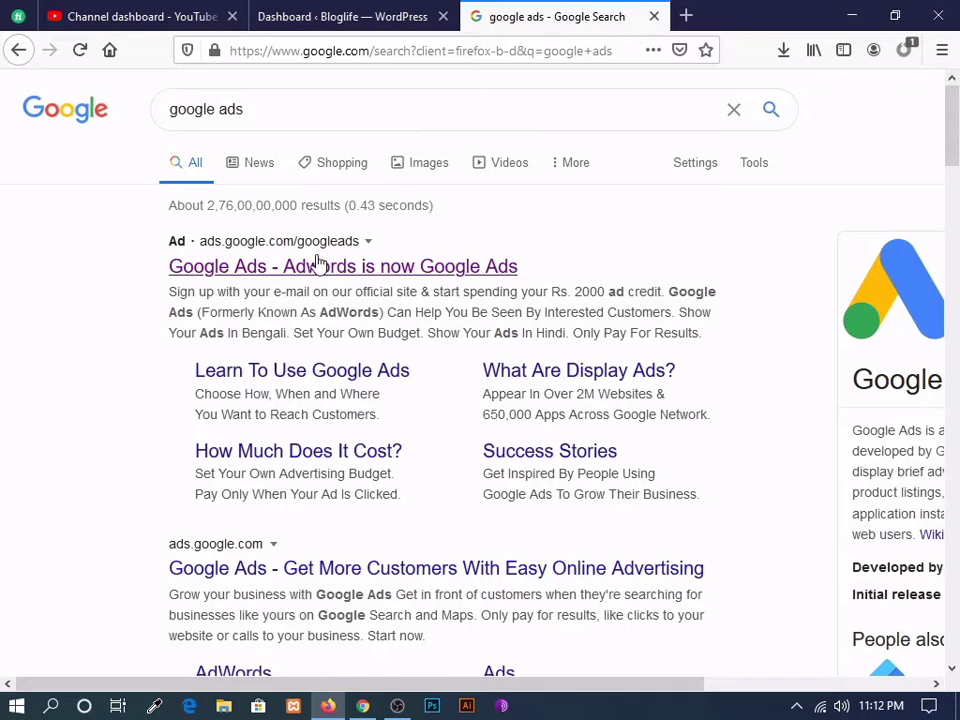
Open the Google Ads site from the search results and the Gmail inbox in a new tab
{"action": "left_click", "coordinate": [316, 263]}
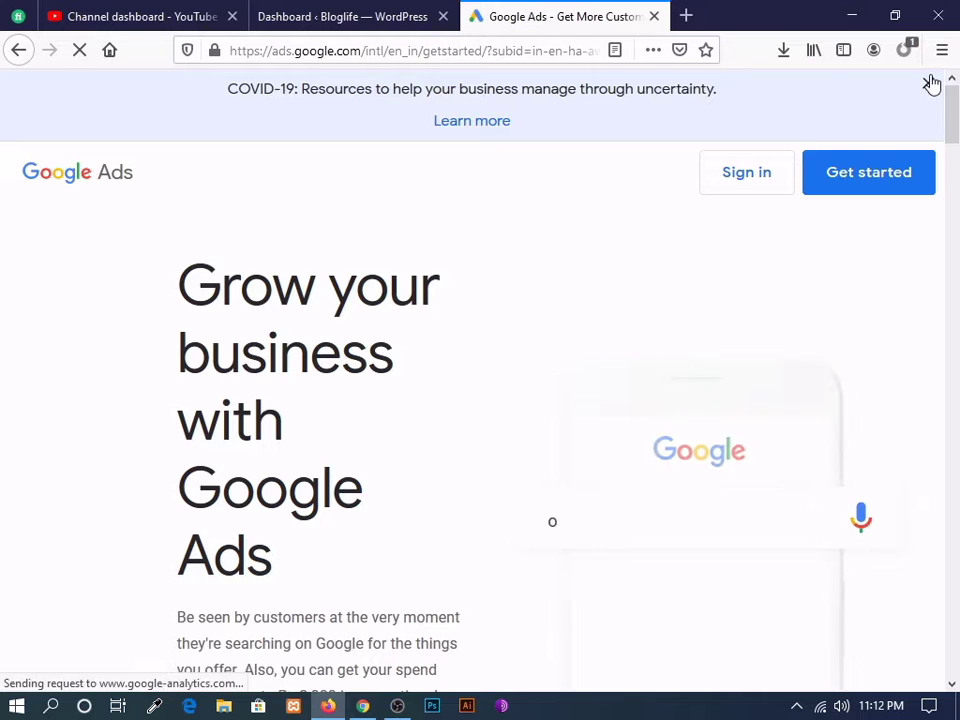
{"action": "left_click", "coordinate": [928, 83]}
{"action": "left_click", "coordinate": [681, 26]}
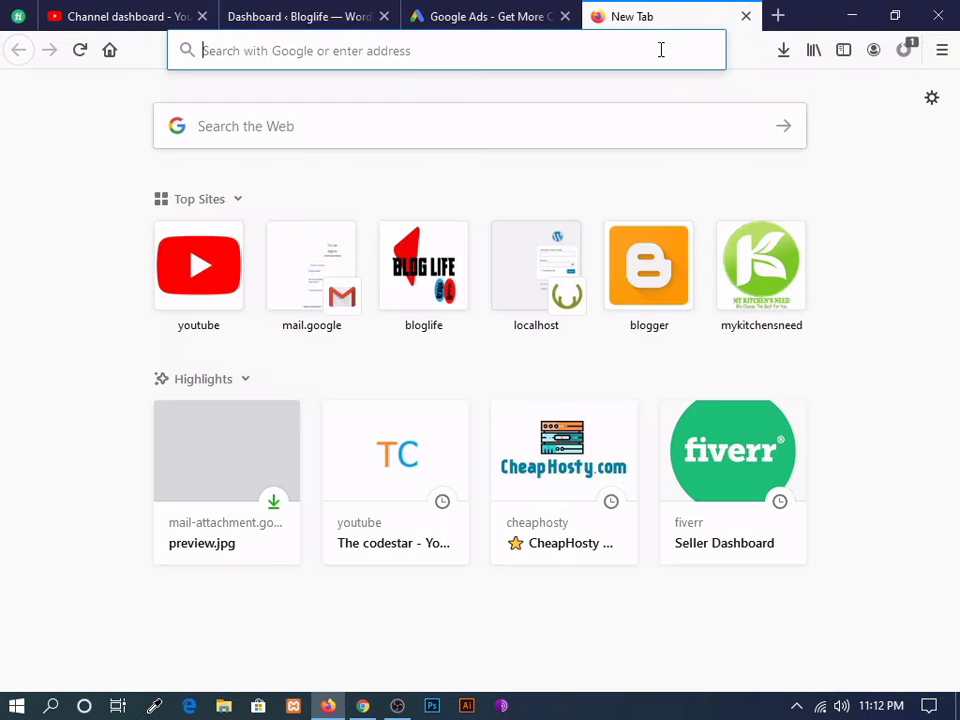
{"action": "left_click", "coordinate": [328, 289]}
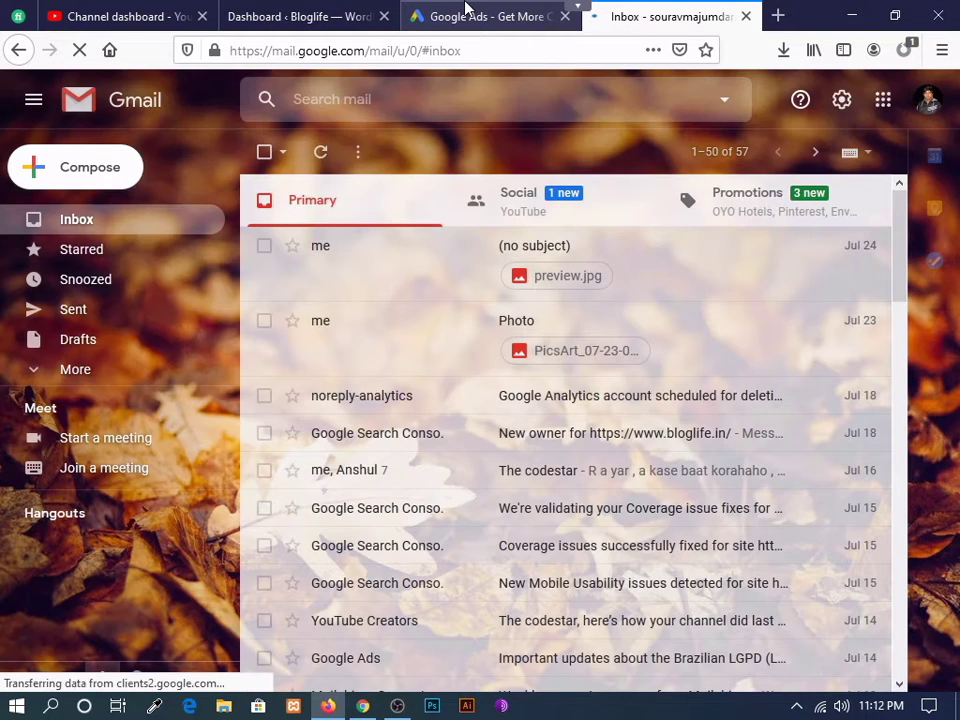
Get started with a Google Ads account and switch to exploring more campaign options and tools
{"action": "left_click", "coordinate": [465, 8]}
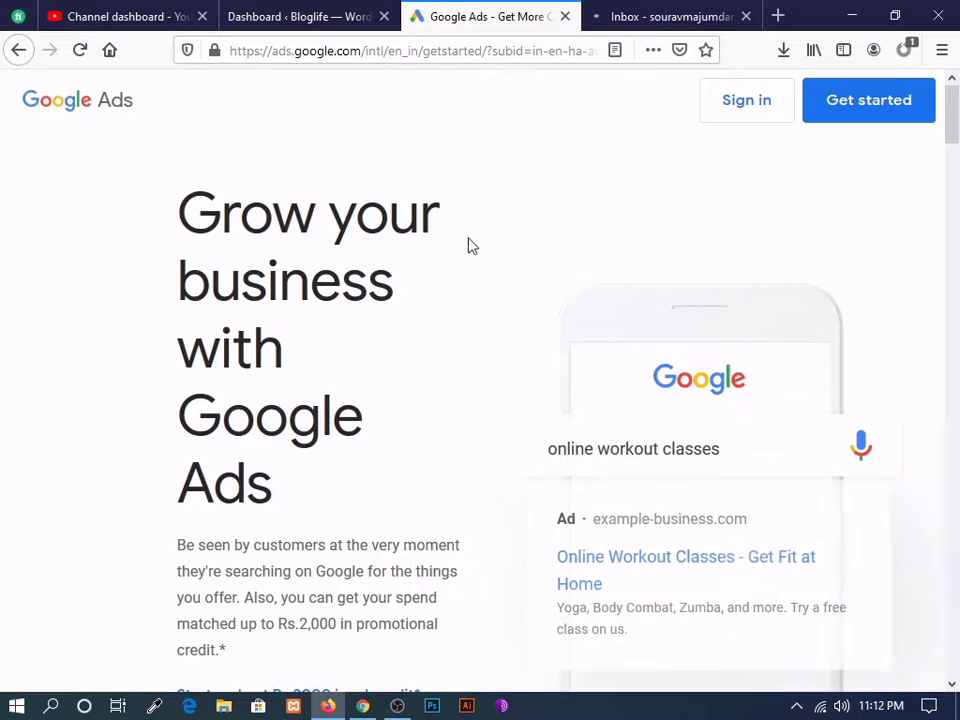
{"action": "left_click", "coordinate": [845, 113]}
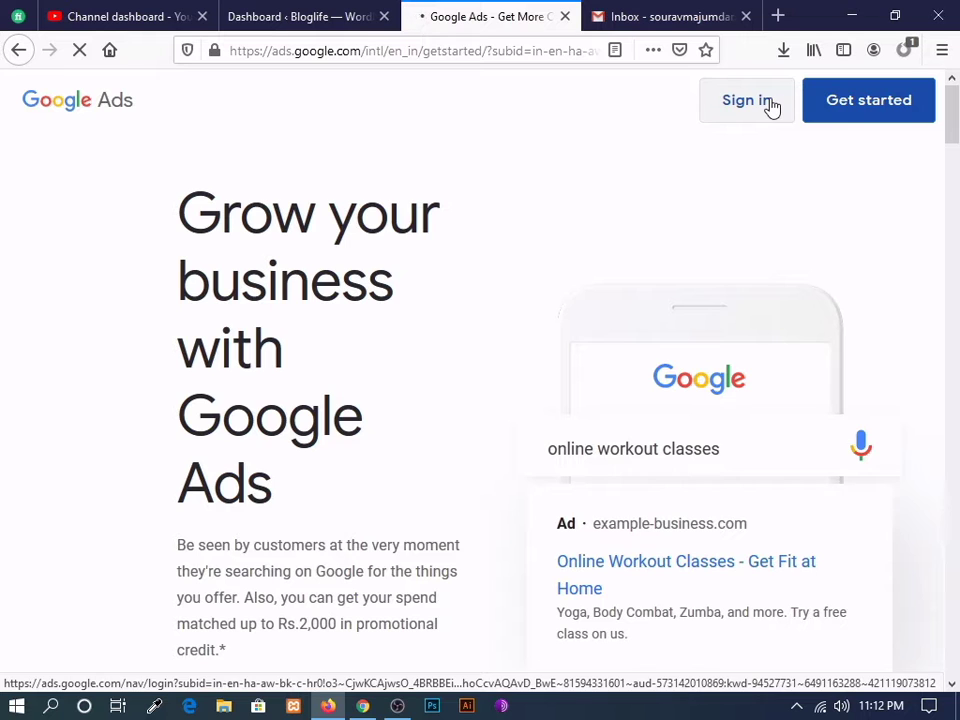
{"action": "scroll", "coordinate": [403, 274], "scroll_direction": "down", "scroll_amount": 4}
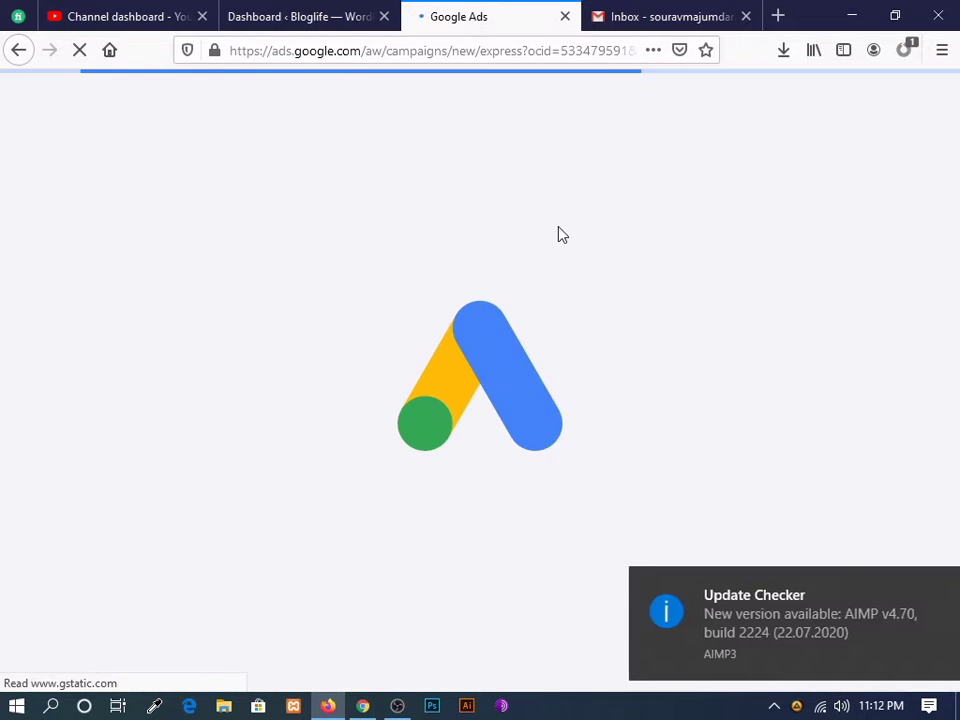
{"action": "left_click", "coordinate": [926, 582]}
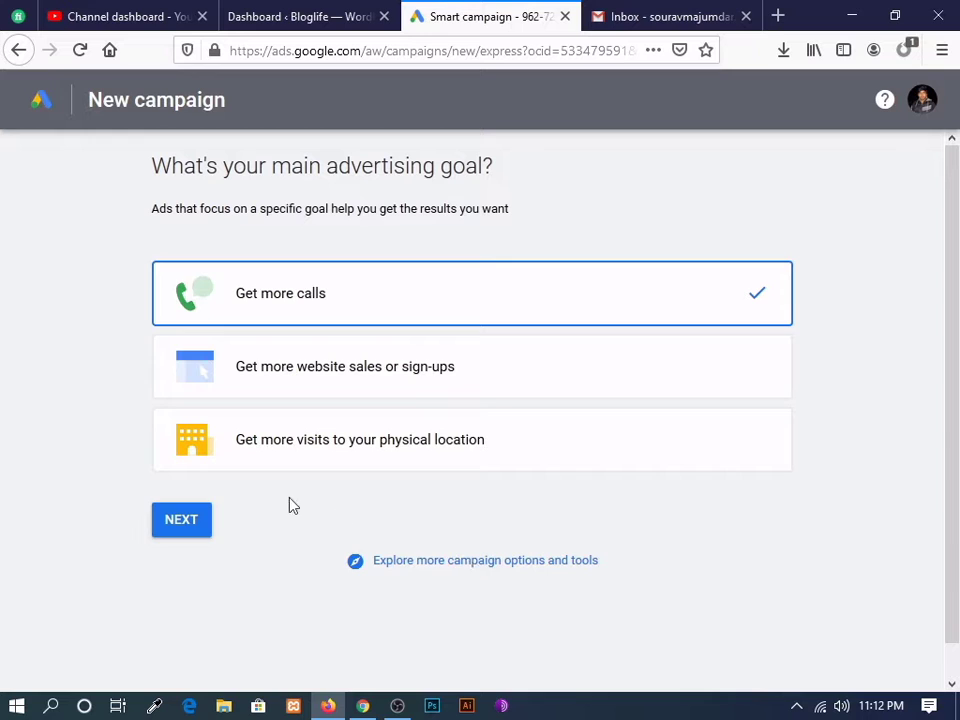
{"action": "left_click", "coordinate": [489, 563]}
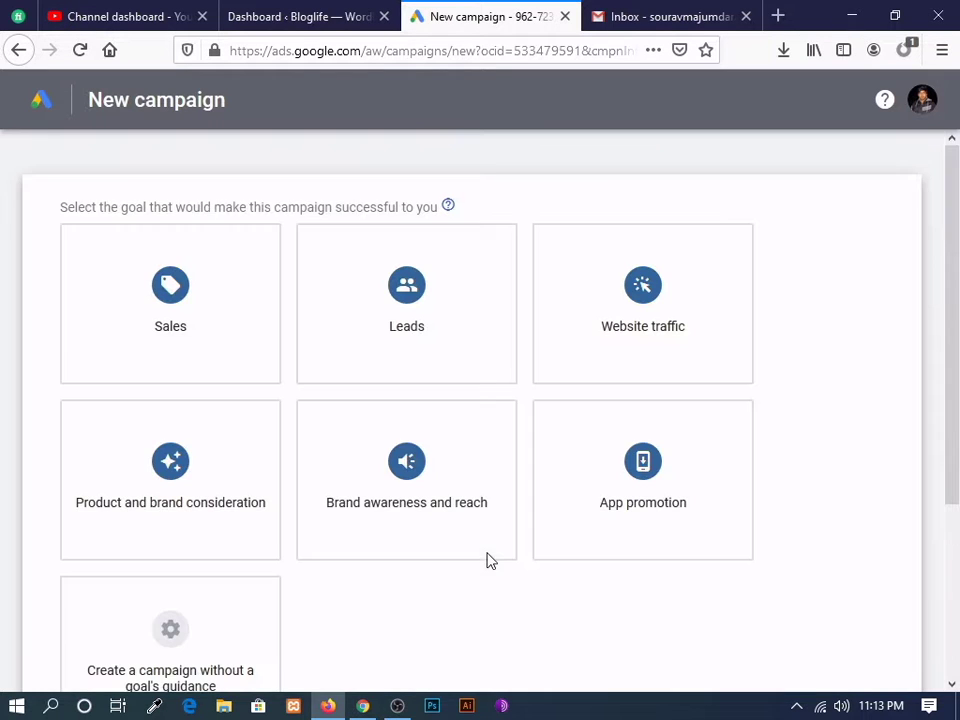
Look through the campaign goals, choose Sales, and bring up the available campaign types
{"action": "scroll", "coordinate": [822, 575], "scroll_direction": "down", "scroll_amount": 3}
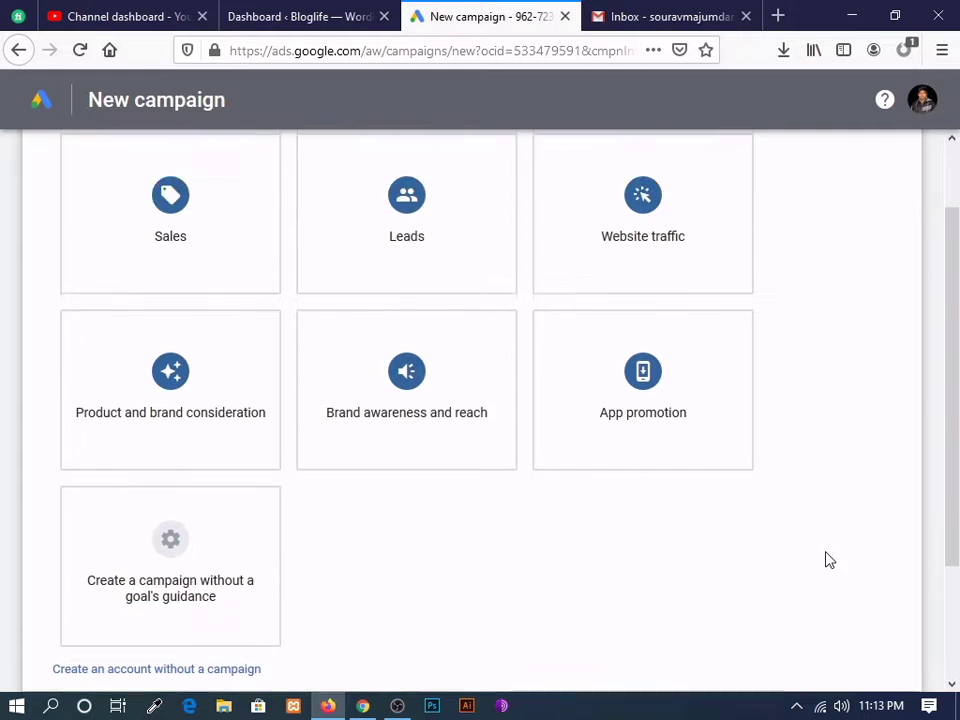
{"action": "scroll", "coordinate": [790, 530], "scroll_direction": "up", "scroll_amount": 3}
{"action": "scroll", "coordinate": [771, 510], "scroll_direction": "down", "scroll_amount": 4}
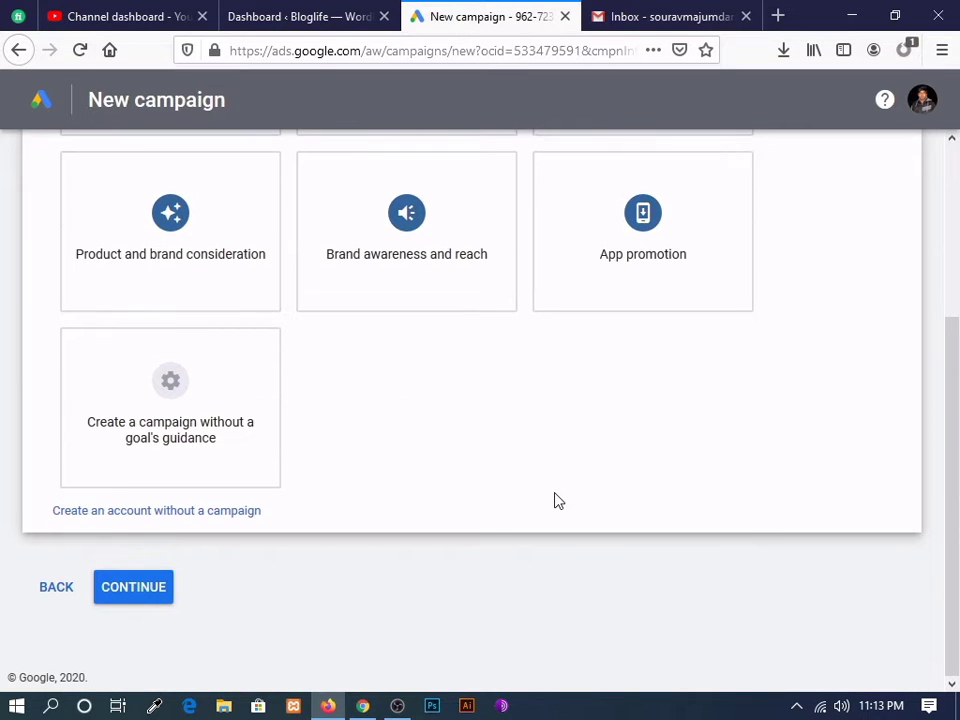
{"action": "scroll", "coordinate": [552, 502], "scroll_direction": "up", "scroll_amount": 4}
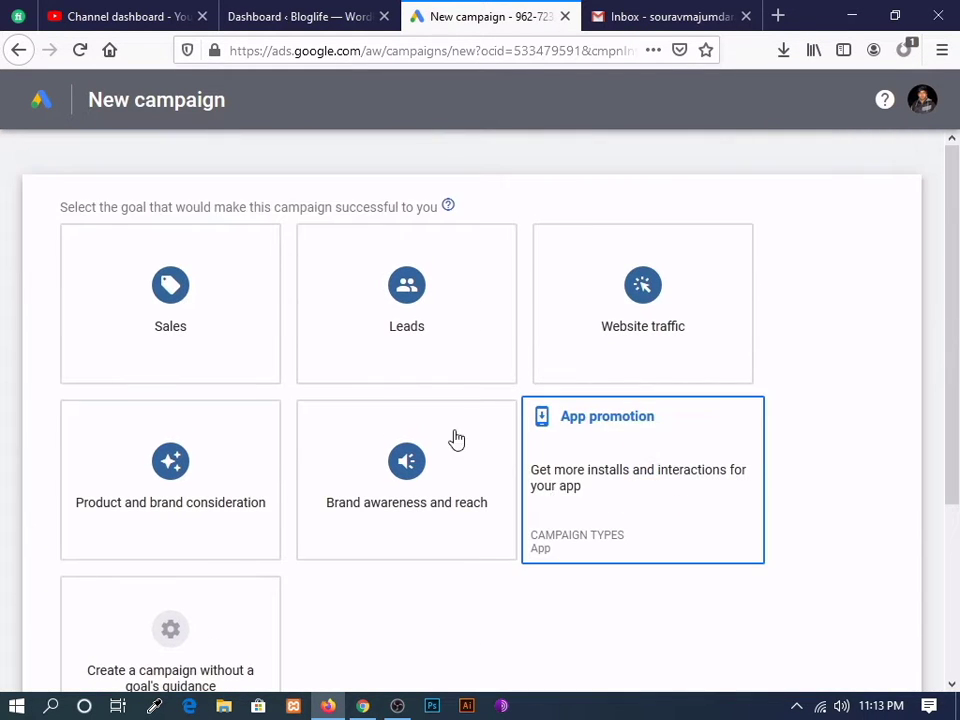
{"action": "scroll", "coordinate": [643, 199], "scroll_direction": "down", "scroll_amount": 2}
{"action": "scroll", "coordinate": [448, 190], "scroll_direction": "up", "scroll_amount": 1}
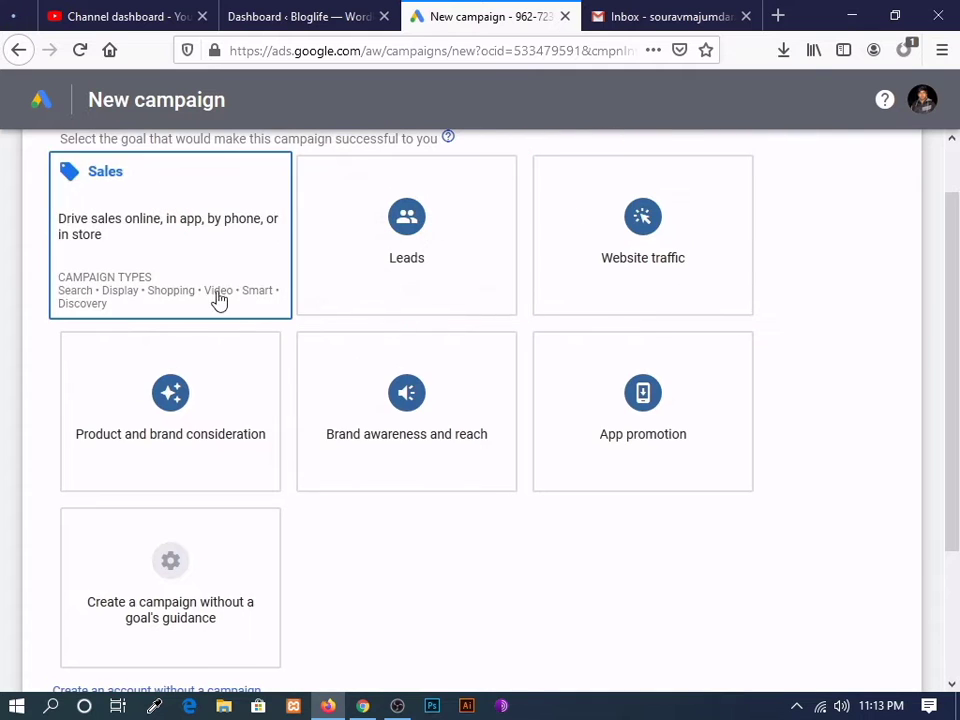
{"action": "scroll", "coordinate": [725, 273], "scroll_direction": "down", "scroll_amount": 5}
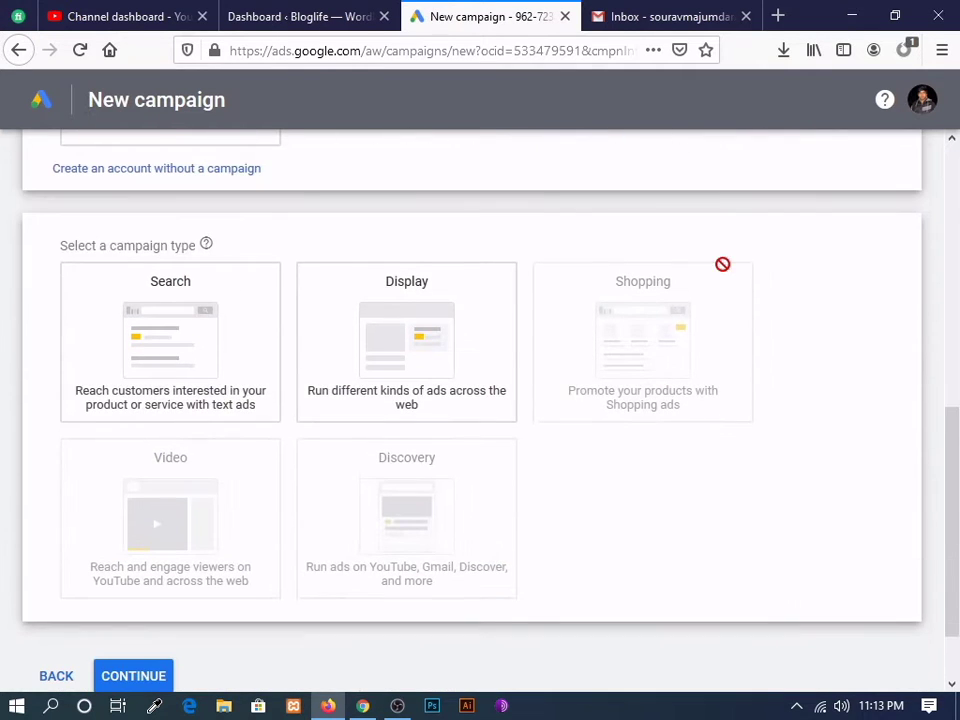
Skip campaign creation through the option offered on an unavailable campaign type
{"action": "mouse_move", "coordinate": [258, 361]}
{"action": "mouse_move", "coordinate": [244, 558]}
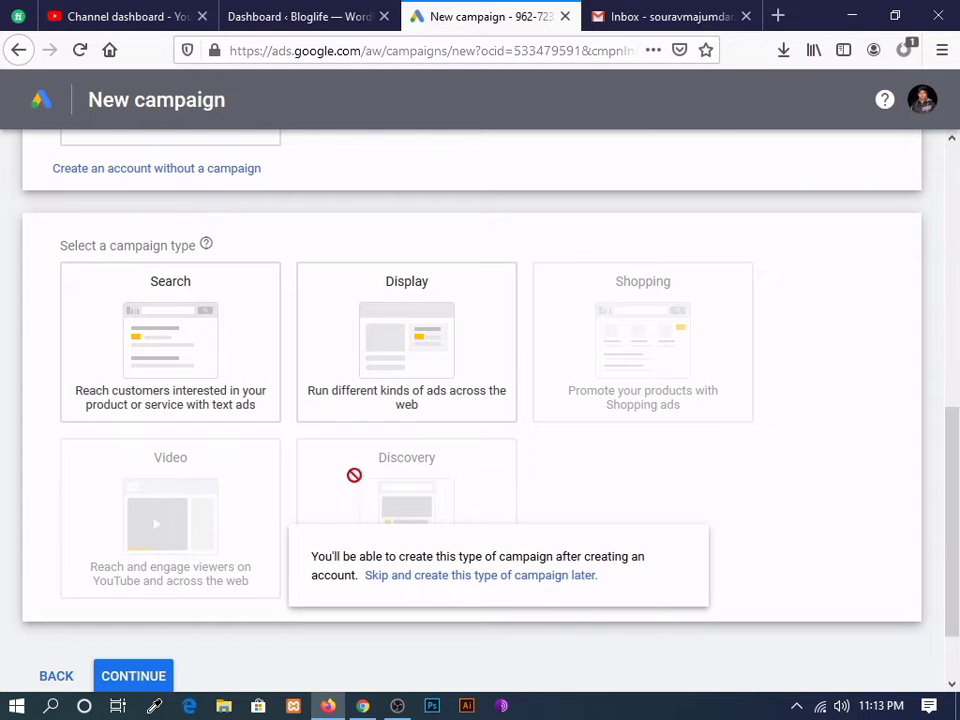
{"action": "left_click", "coordinate": [372, 577]}
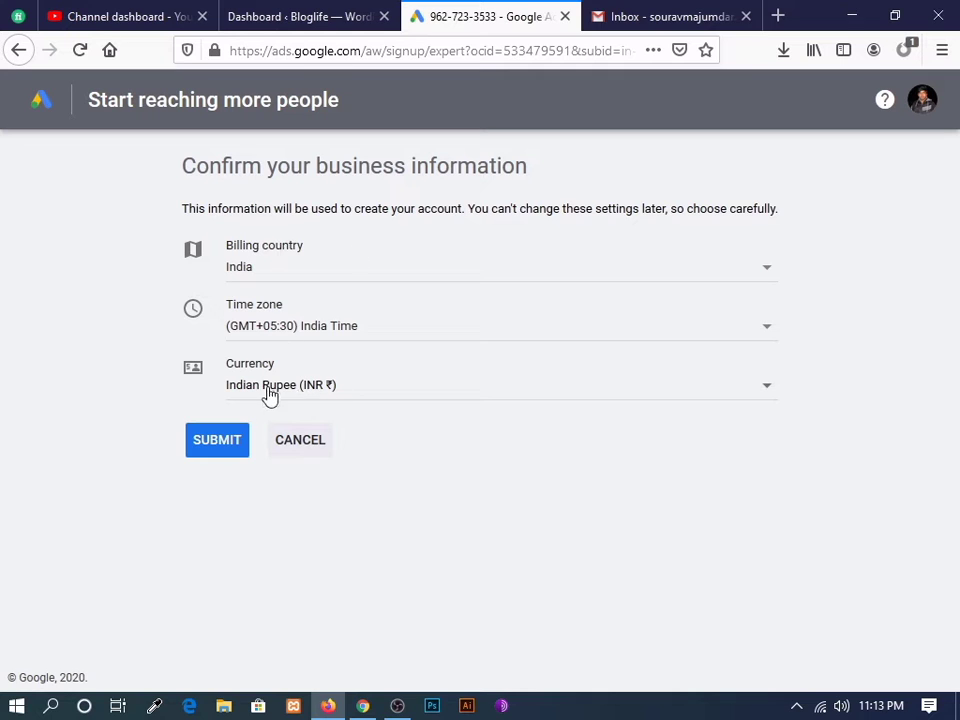
Submit the business information with India, India Time and Indian Rupee, and go to the campaign overview
{"action": "left_click", "coordinate": [345, 387]}
{"action": "left_click", "coordinate": [520, 495]}
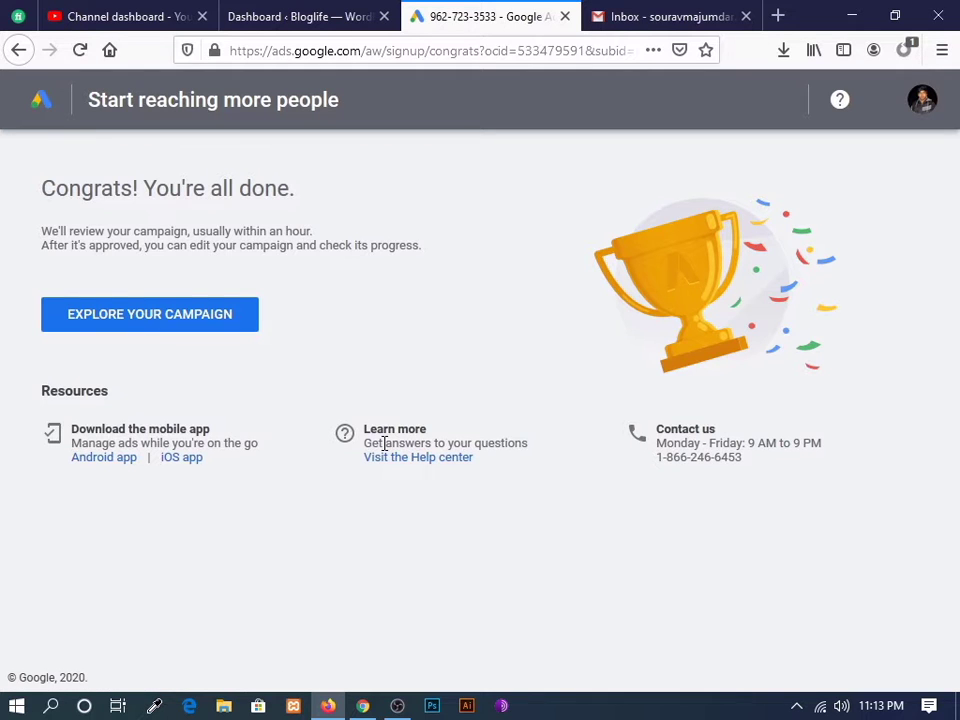
{"action": "left_click", "coordinate": [167, 331]}
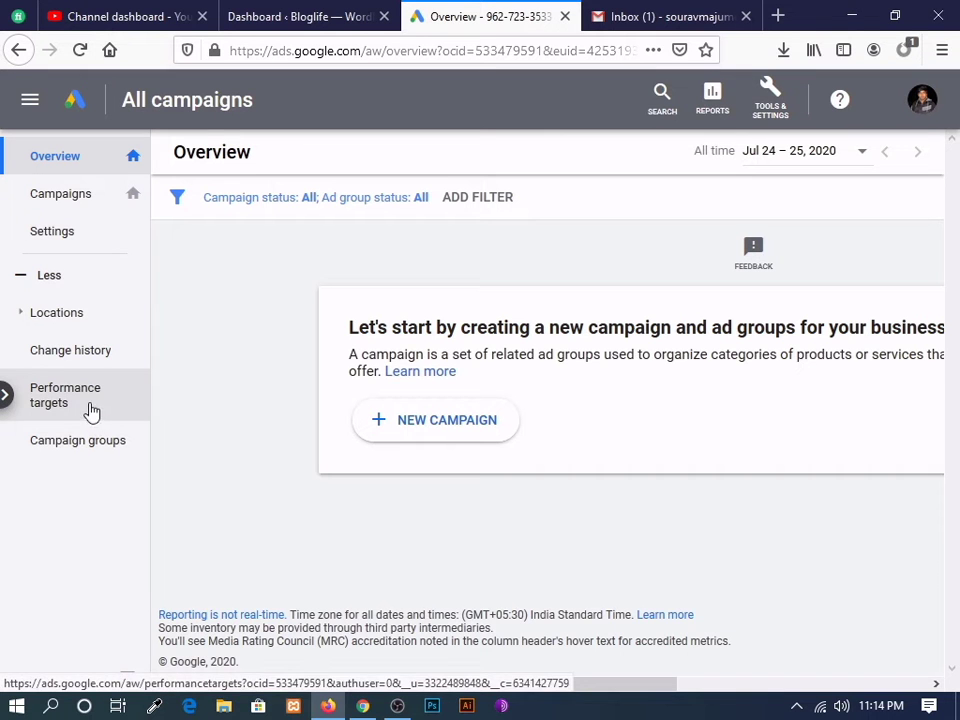
Open the Welcome to Google Ads email in the Gmail inbox and read it through
{"action": "left_click", "coordinate": [660, 16]}
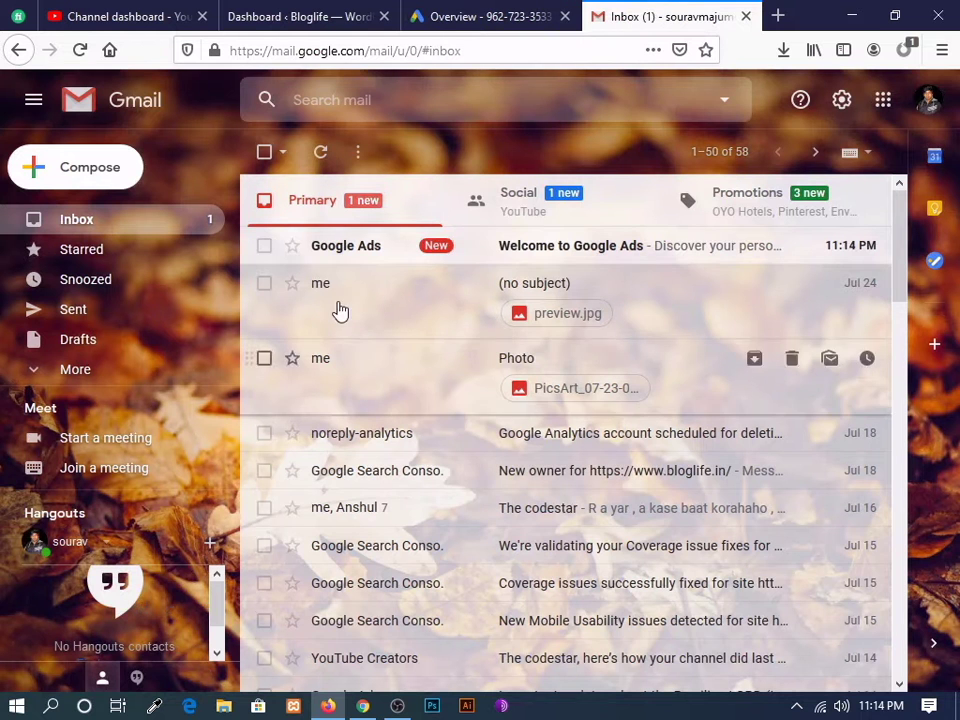
{"action": "left_click", "coordinate": [555, 251]}
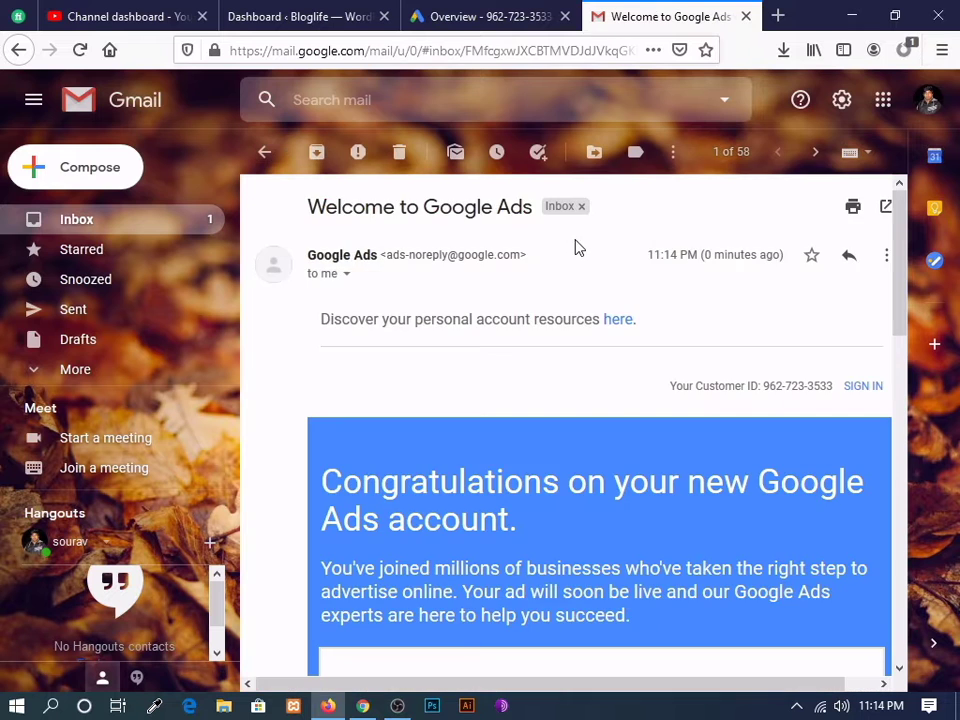
{"action": "scroll", "coordinate": [570, 363], "scroll_direction": "down", "scroll_amount": 3}
{"action": "scroll", "coordinate": [565, 380], "scroll_direction": "down", "scroll_amount": 3}
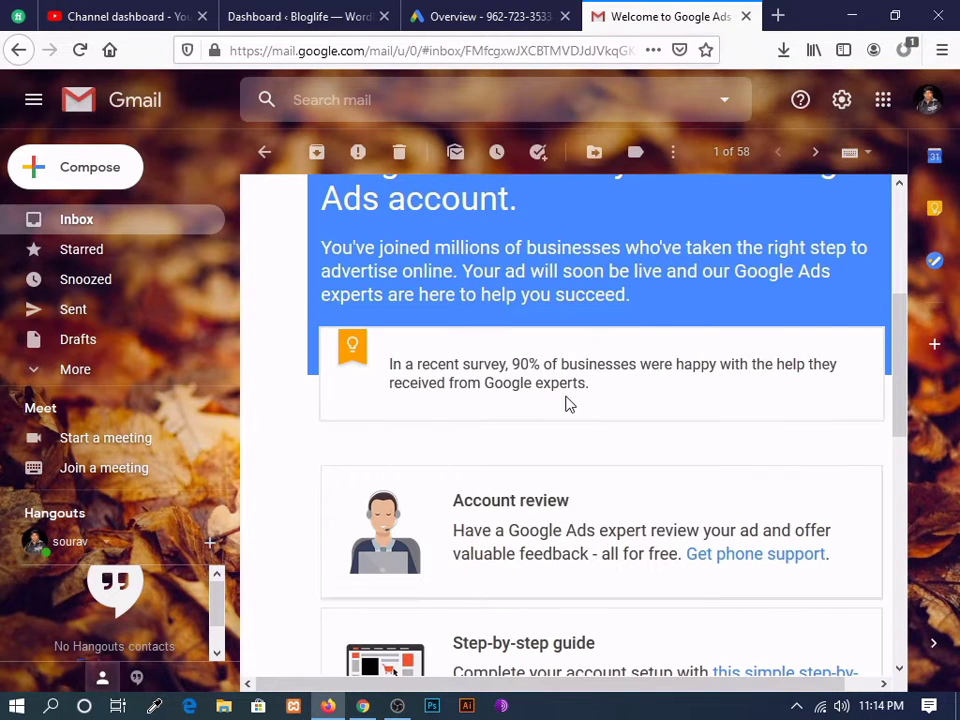
{"action": "scroll", "coordinate": [407, 261], "scroll_direction": "up", "scroll_amount": 3}
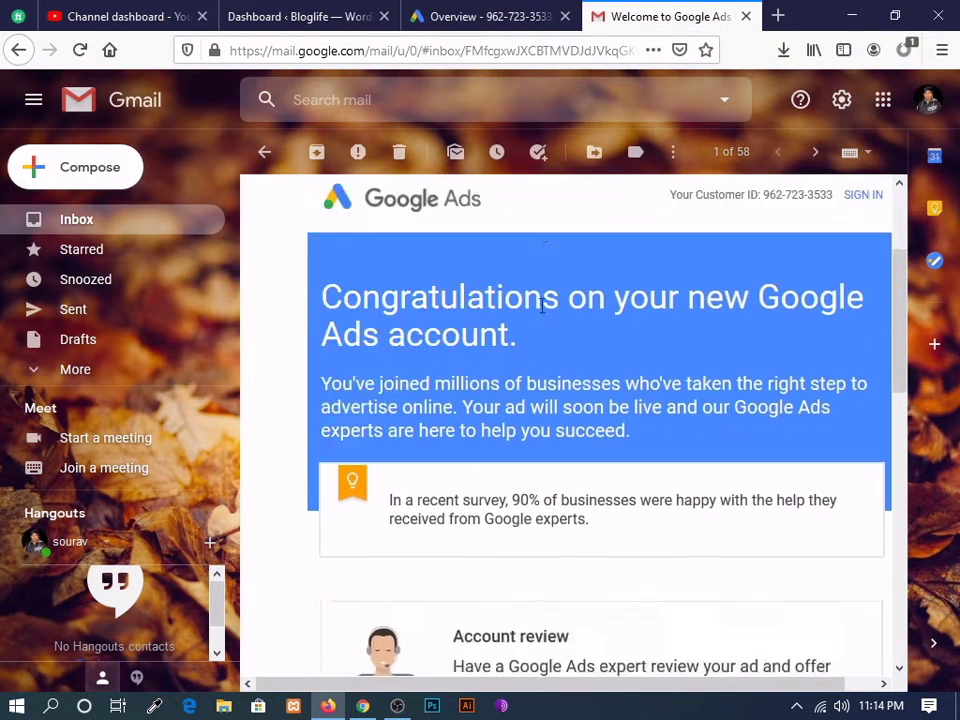
{"action": "scroll", "coordinate": [574, 315], "scroll_direction": "down", "scroll_amount": 15}
{"action": "scroll", "coordinate": [580, 317], "scroll_direction": "up", "scroll_amount": 5}
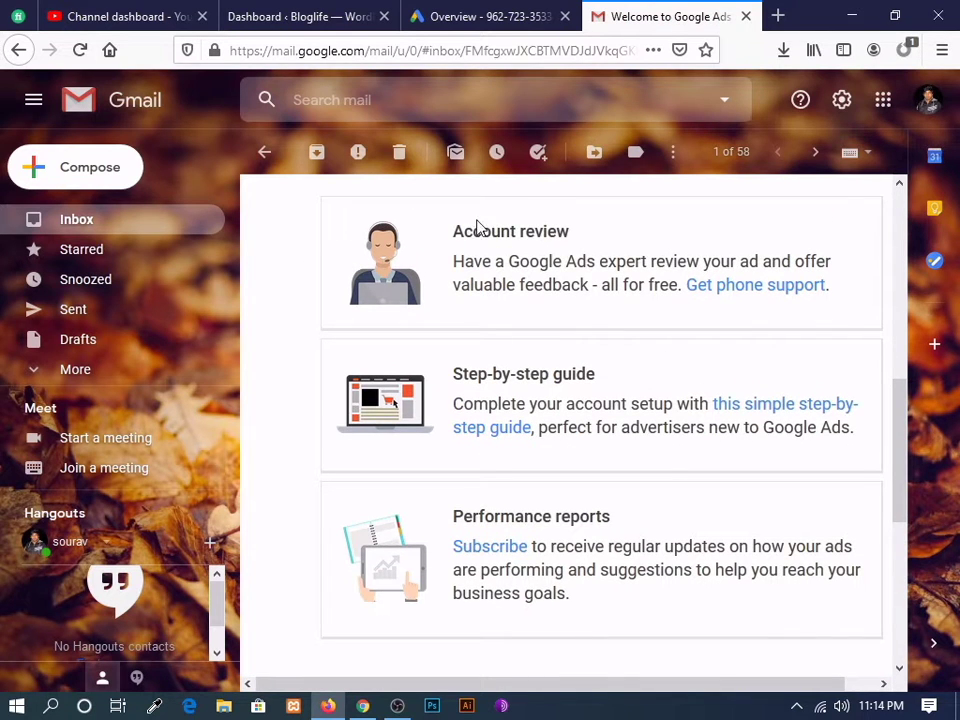
{"action": "scroll", "coordinate": [700, 397], "scroll_direction": "up", "scroll_amount": 5}
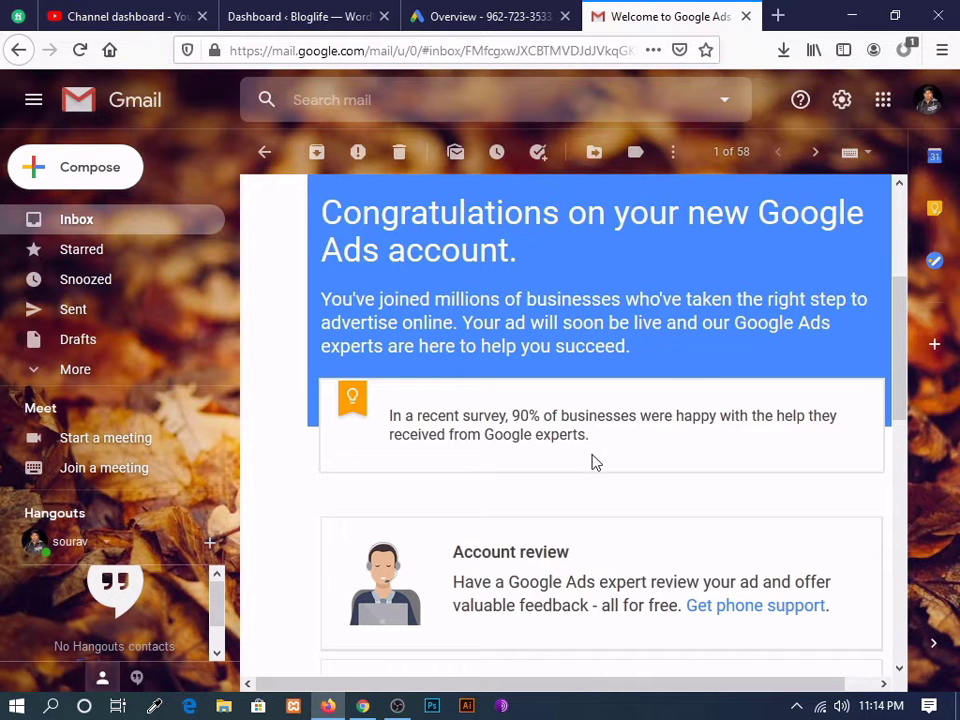
{"action": "scroll", "coordinate": [617, 460], "scroll_direction": "up", "scroll_amount": 4}
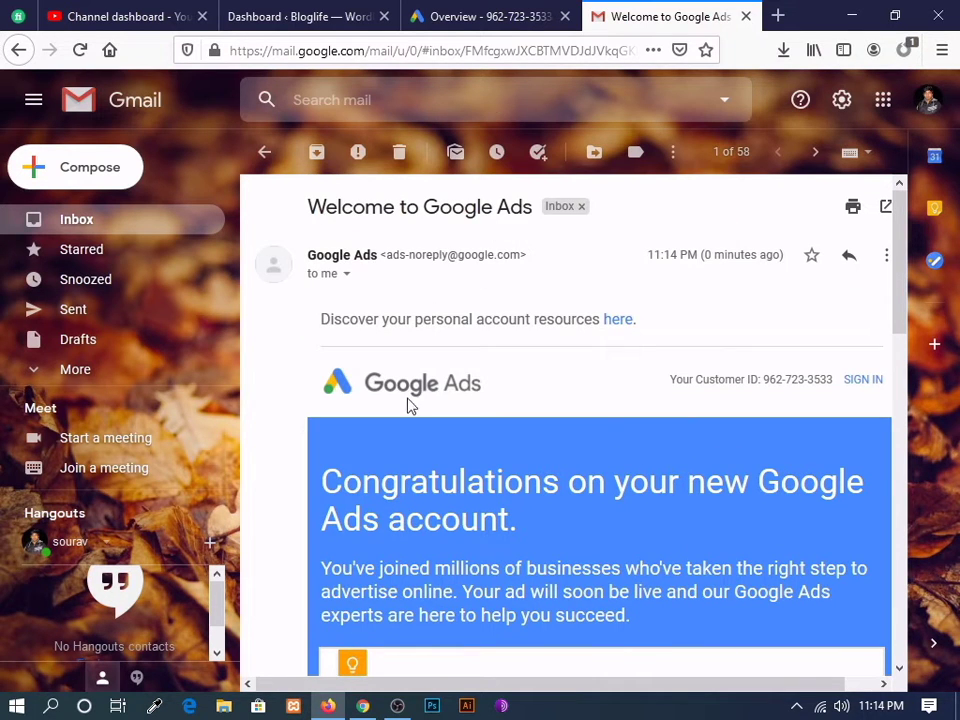
{"action": "scroll", "coordinate": [508, 450], "scroll_direction": "down", "scroll_amount": 12}
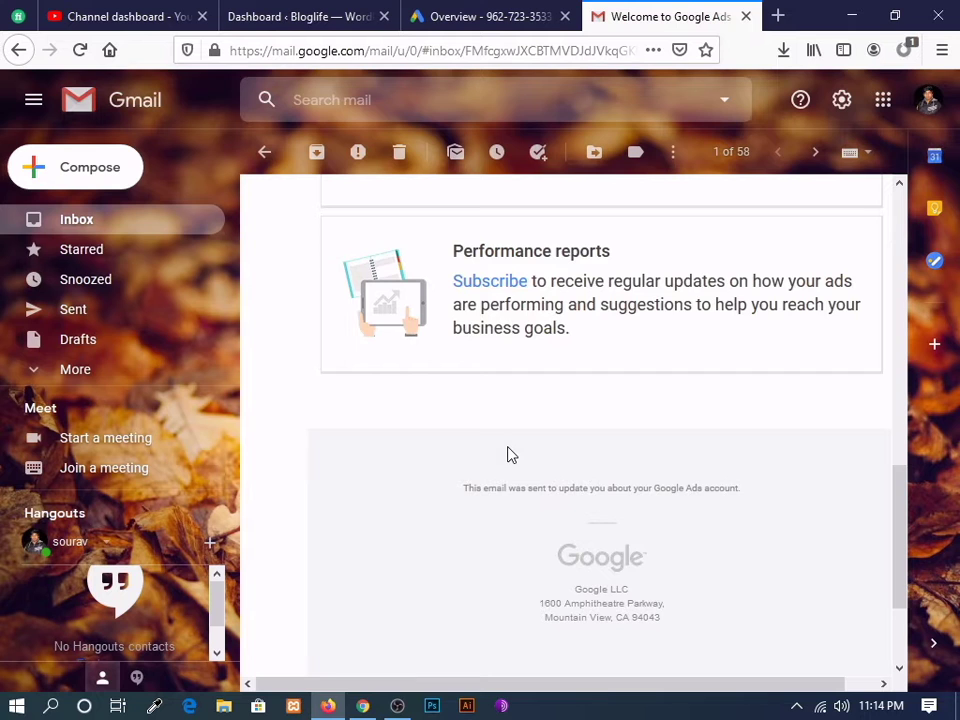
{"action": "scroll", "coordinate": [510, 457], "scroll_direction": "down", "scroll_amount": 3}
{"action": "scroll", "coordinate": [557, 457], "scroll_direction": "up", "scroll_amount": 15}
Return to the Google Ads account and open the new billing setup page from the billing tools
{"action": "left_click", "coordinate": [480, 16]}
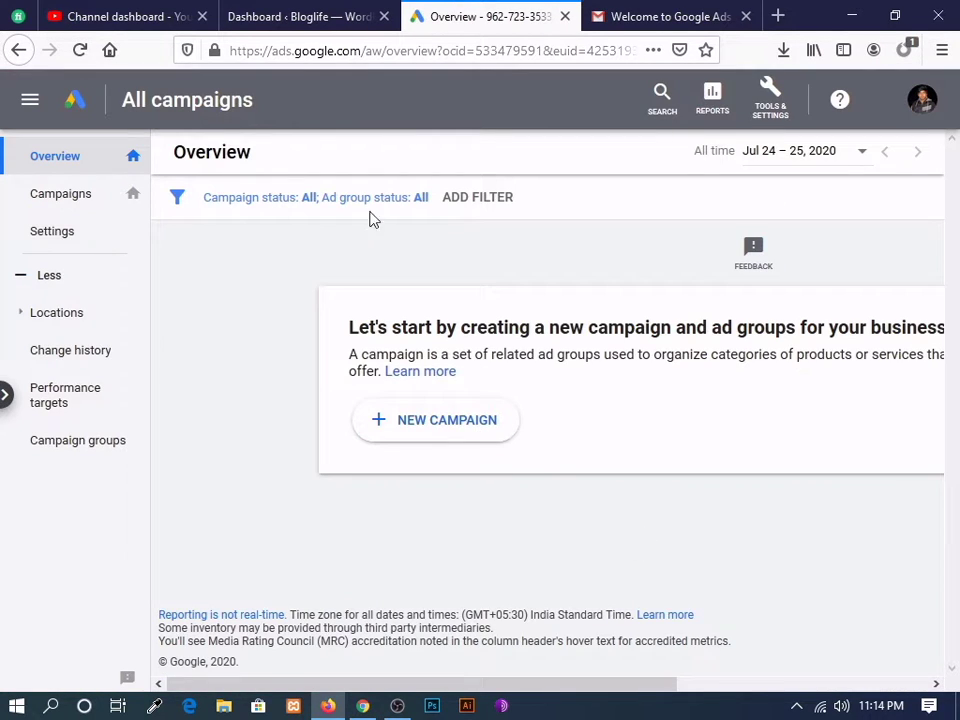
{"action": "left_click", "coordinate": [94, 205]}
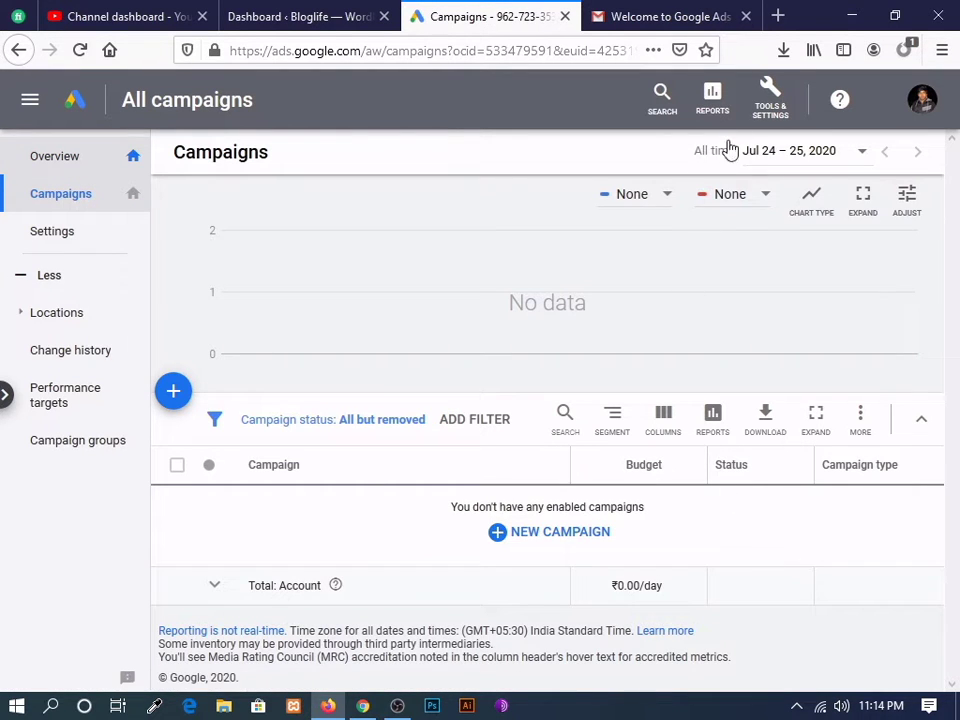
{"action": "left_click", "coordinate": [761, 120]}
{"action": "left_click", "coordinate": [765, 203]}
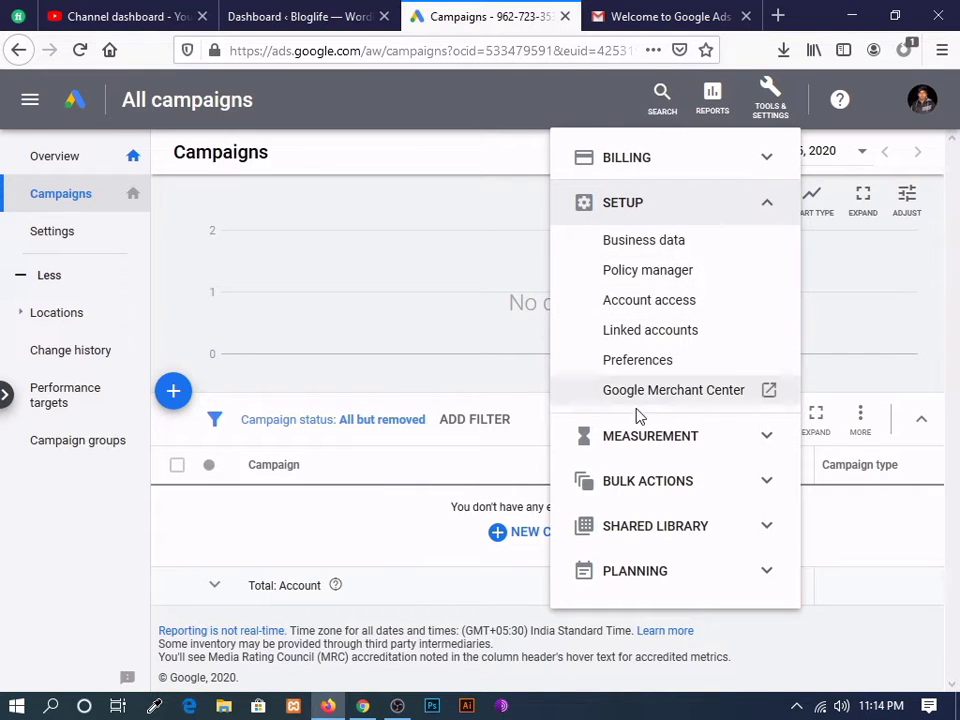
{"action": "left_click", "coordinate": [765, 206]}
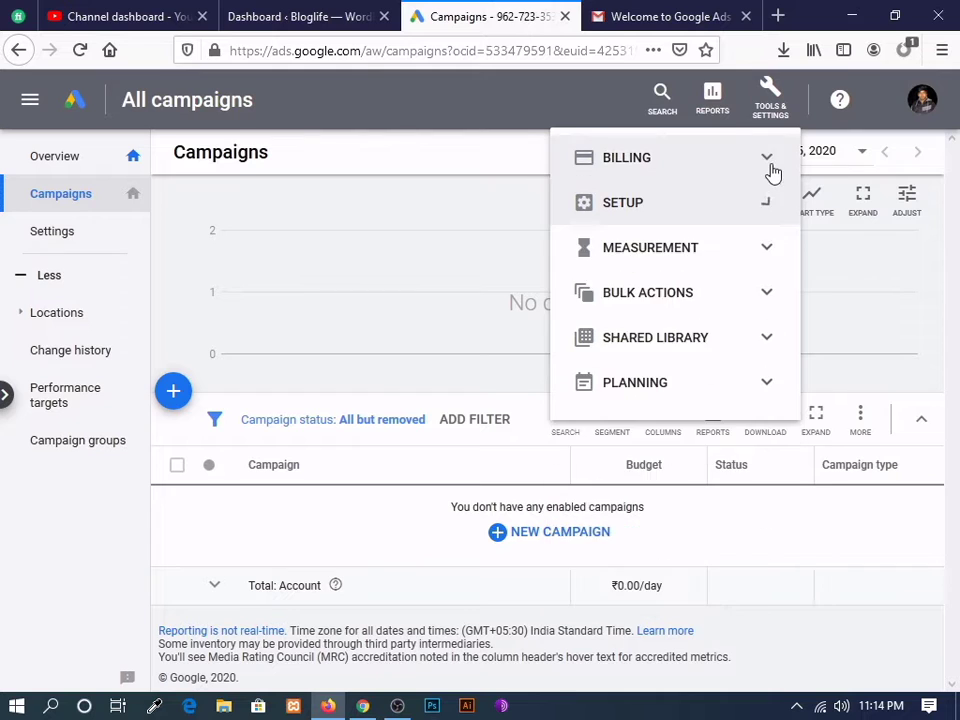
{"action": "left_click", "coordinate": [770, 163]}
{"action": "left_click", "coordinate": [619, 204]}
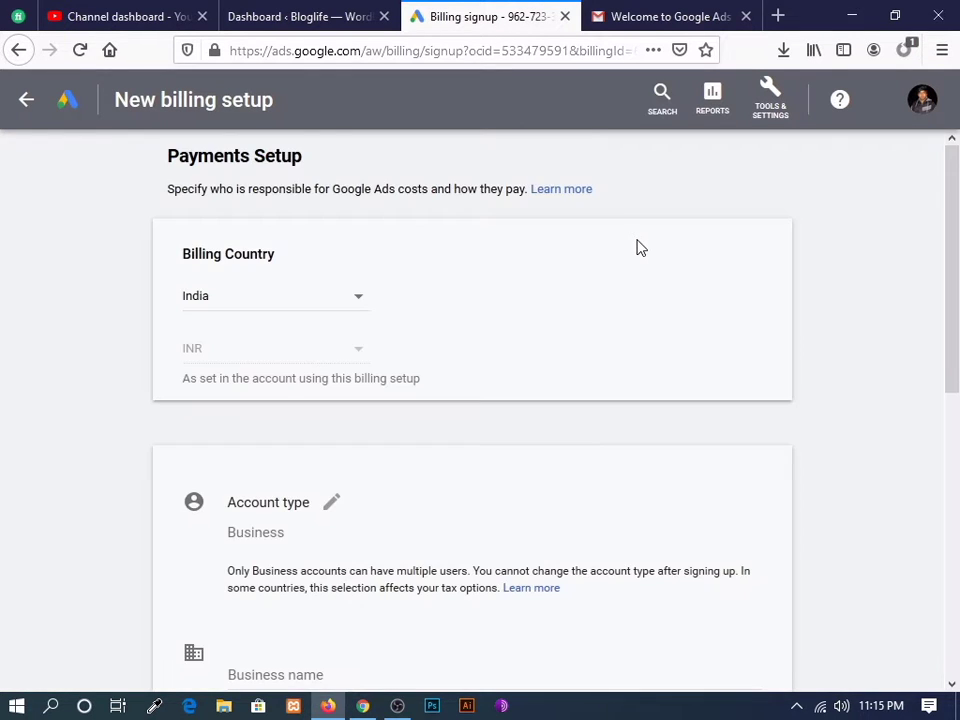
Set the account type in the payments setup to Individual and look over the payment method section
{"action": "scroll", "coordinate": [582, 287], "scroll_direction": "down", "scroll_amount": 1}
{"action": "scroll", "coordinate": [380, 390], "scroll_direction": "down", "scroll_amount": 1}
{"action": "scroll", "coordinate": [324, 368], "scroll_direction": "up", "scroll_amount": 2}
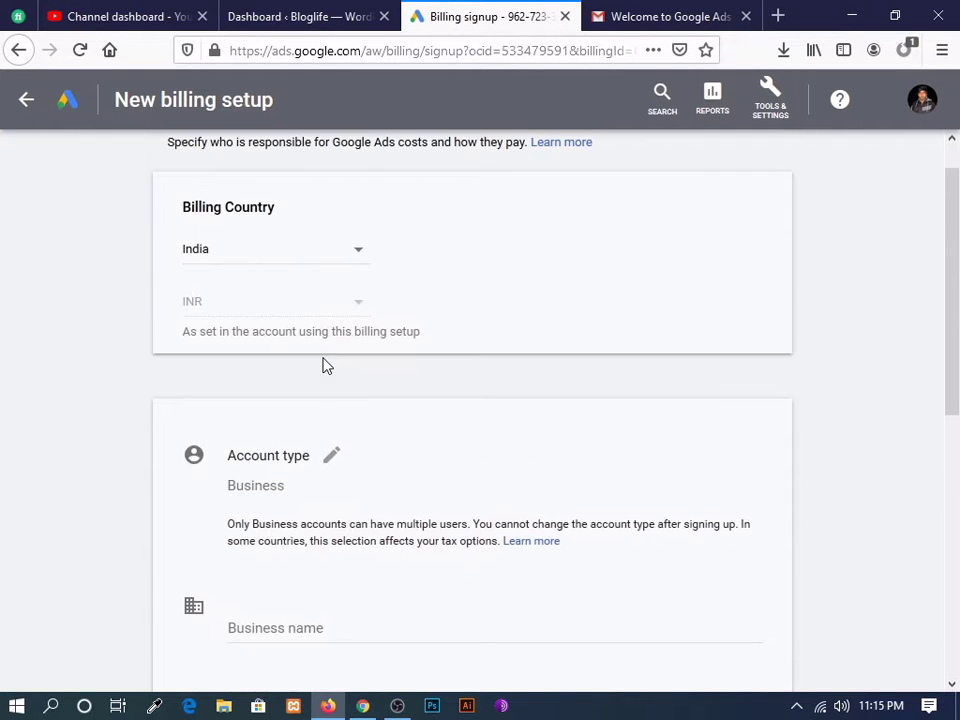
{"action": "left_click", "coordinate": [296, 486]}
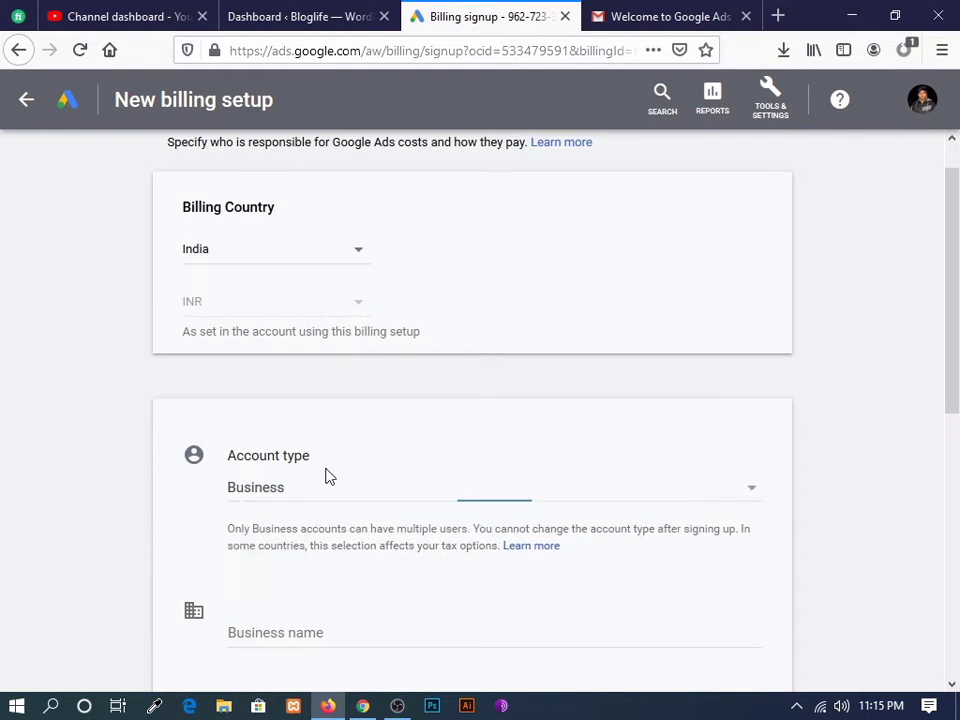
{"action": "left_click", "coordinate": [302, 493]}
{"action": "left_click", "coordinate": [318, 463]}
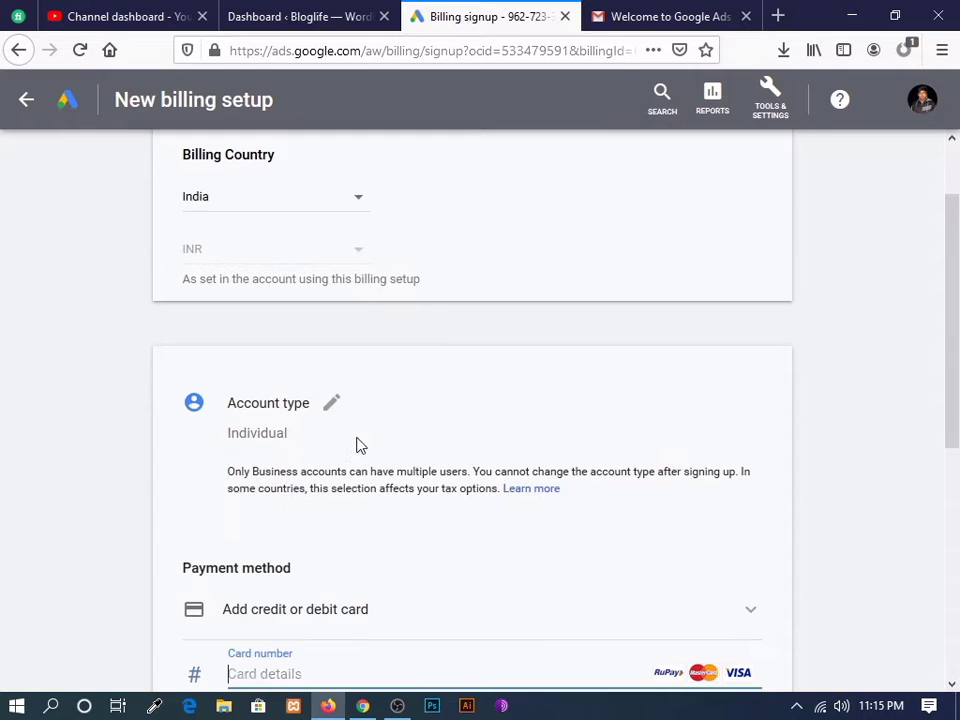
{"action": "scroll", "coordinate": [296, 405], "scroll_direction": "down", "scroll_amount": 2}
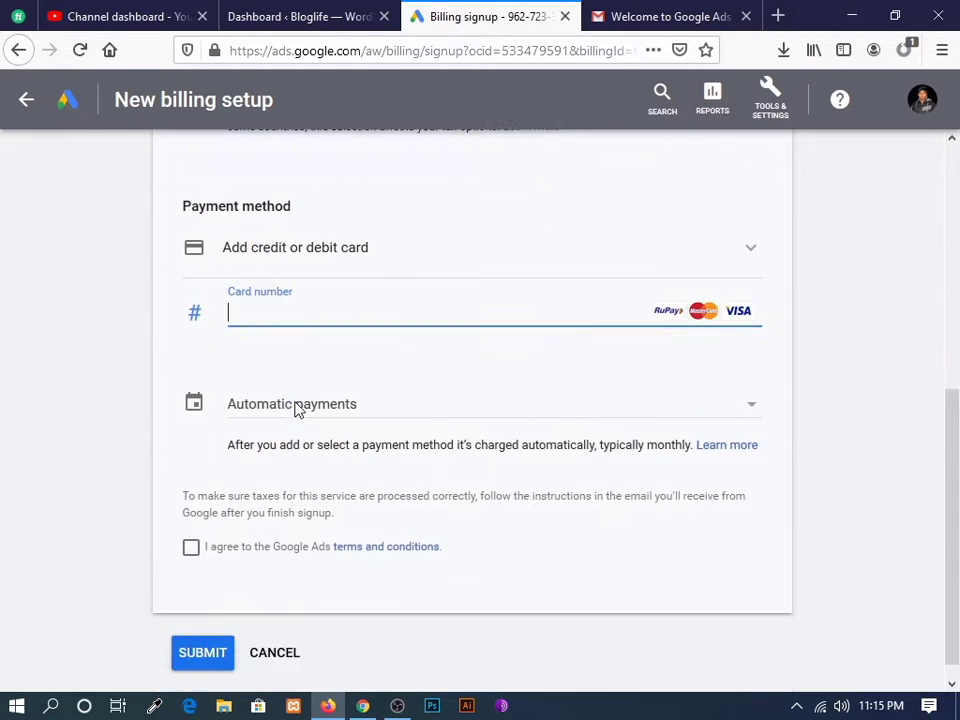
{"action": "scroll", "coordinate": [390, 377], "scroll_direction": "up", "scroll_amount": 4}
{"action": "scroll", "coordinate": [390, 377], "scroll_direction": "up", "scroll_amount": 3}
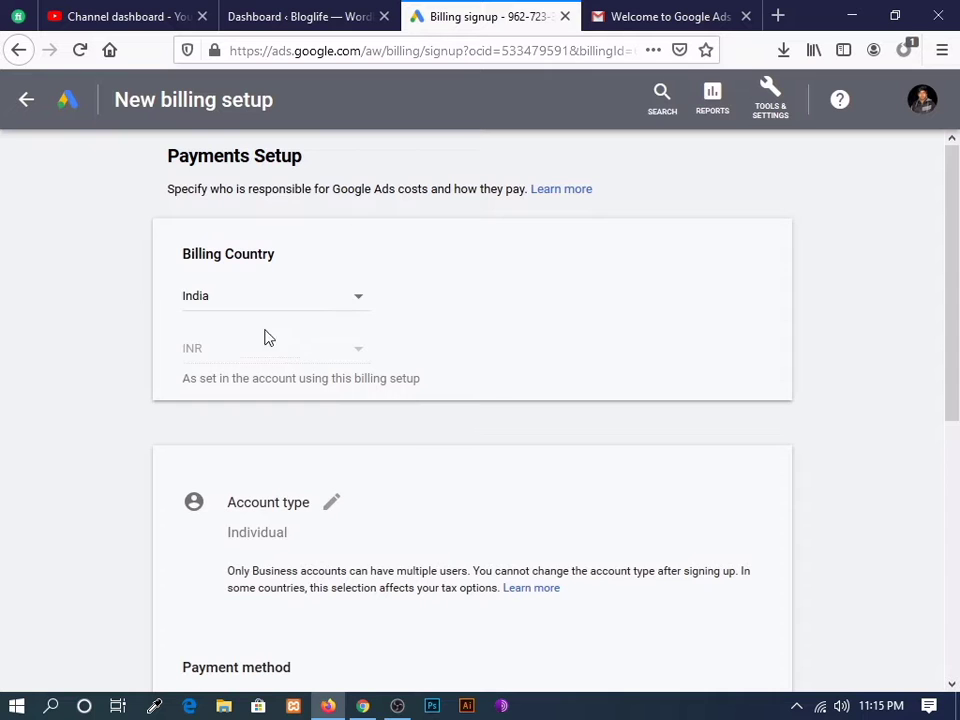
Look over the billing summary with its settings card, the available tool categories and the signed-in account's details
{"action": "scroll", "coordinate": [568, 267], "scroll_direction": "down", "scroll_amount": 8}
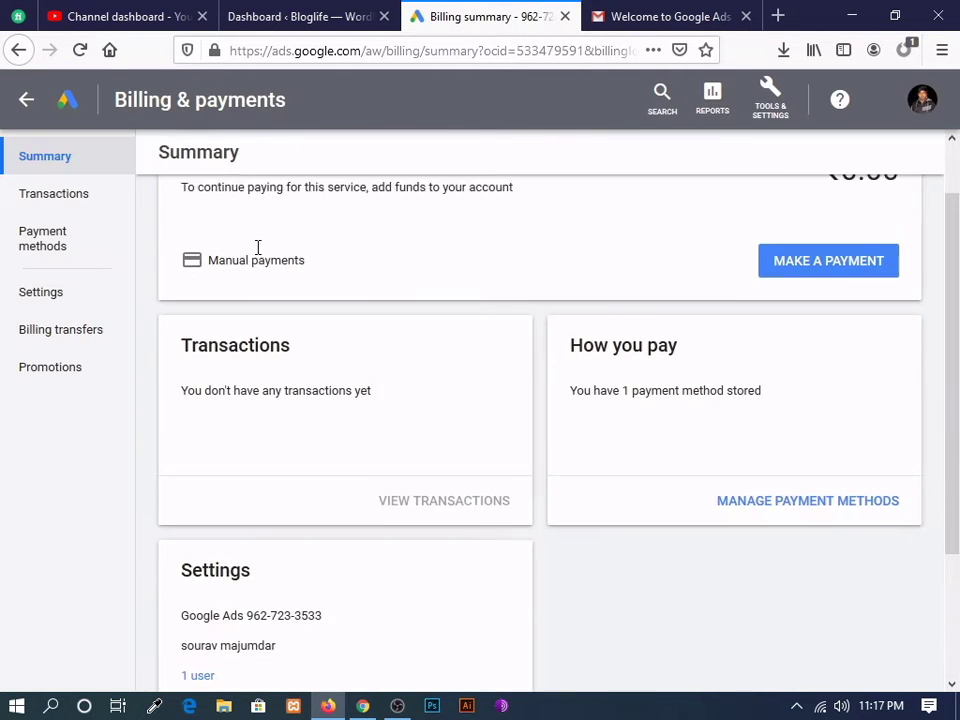
{"action": "scroll", "coordinate": [600, 270], "scroll_direction": "down", "scroll_amount": 4}
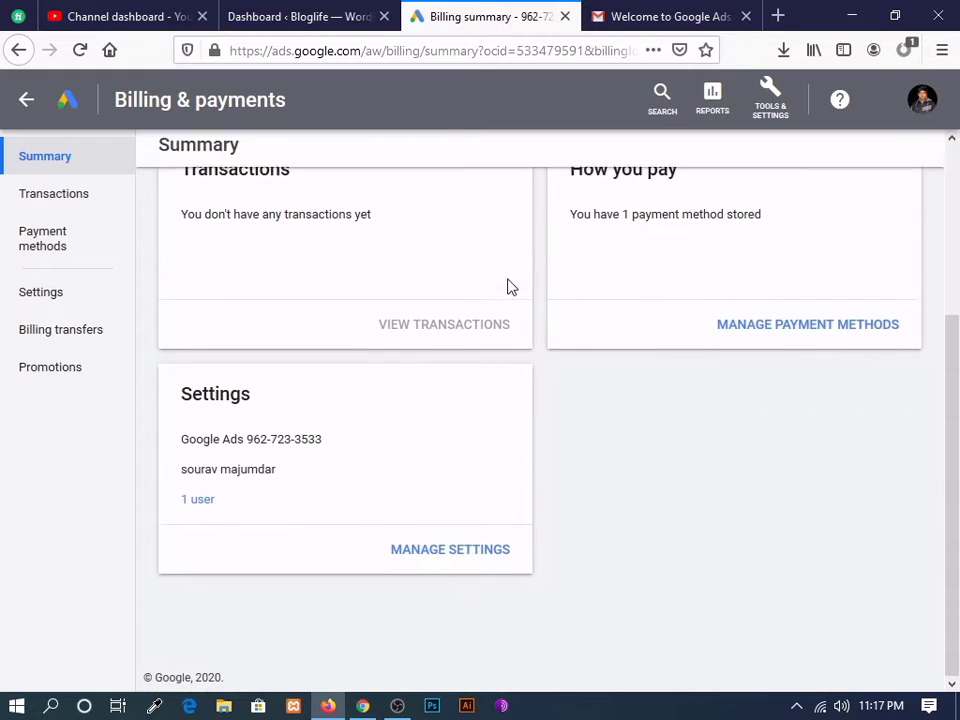
{"action": "left_click_drag", "start_coordinate": [213, 469], "coordinate": [343, 491]}
{"action": "left_click", "coordinate": [203, 452]}
{"action": "scroll", "coordinate": [585, 495], "scroll_direction": "up", "scroll_amount": 4}
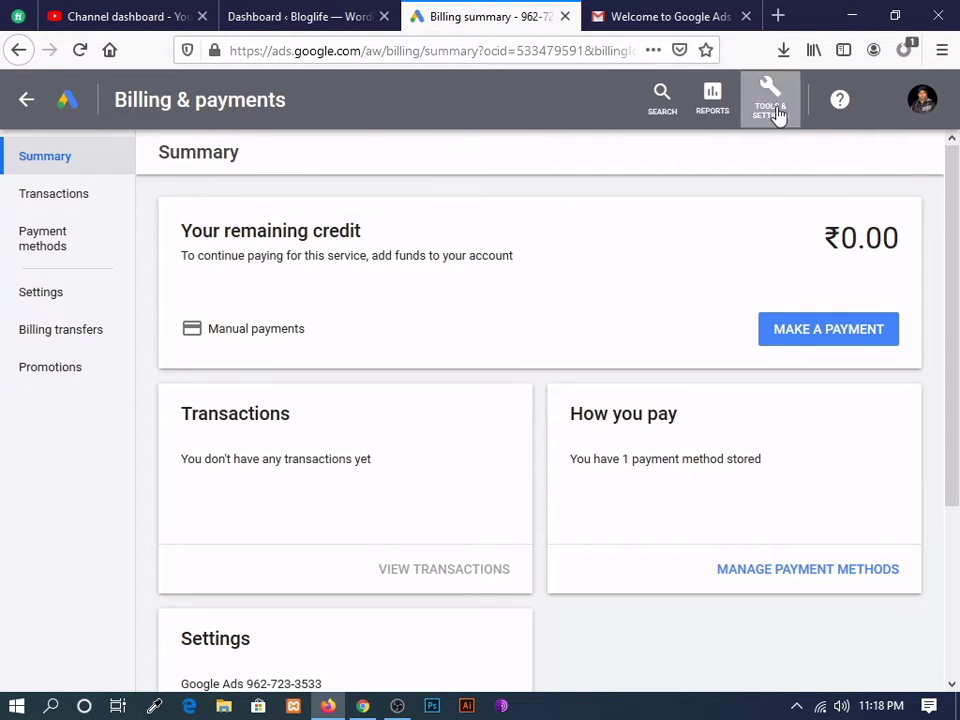
{"action": "left_click", "coordinate": [760, 107]}
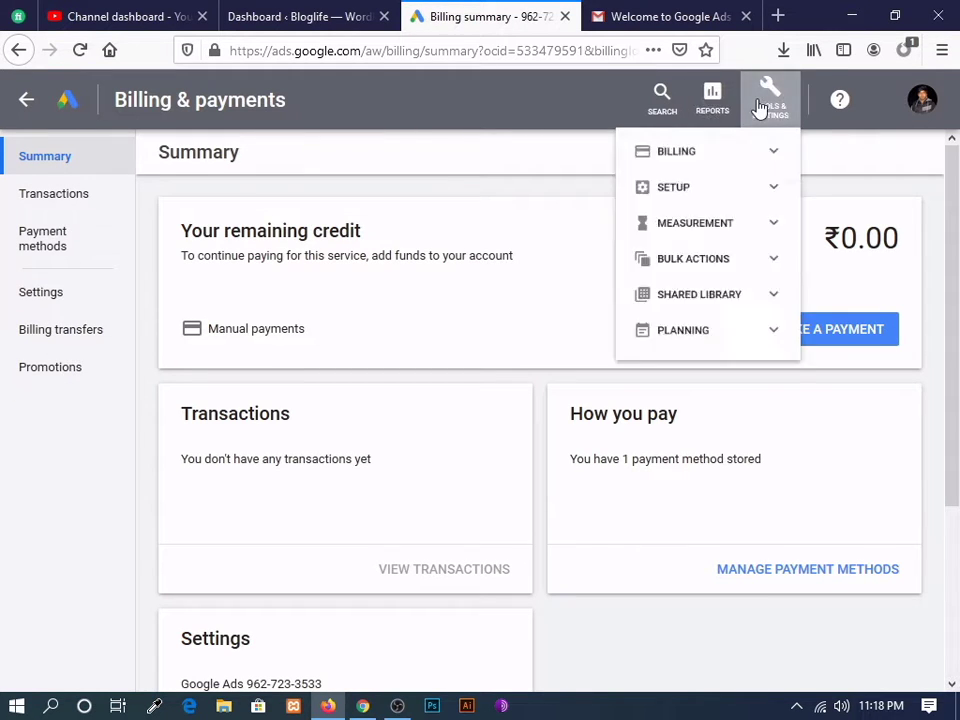
{"action": "left_click", "coordinate": [924, 108]}
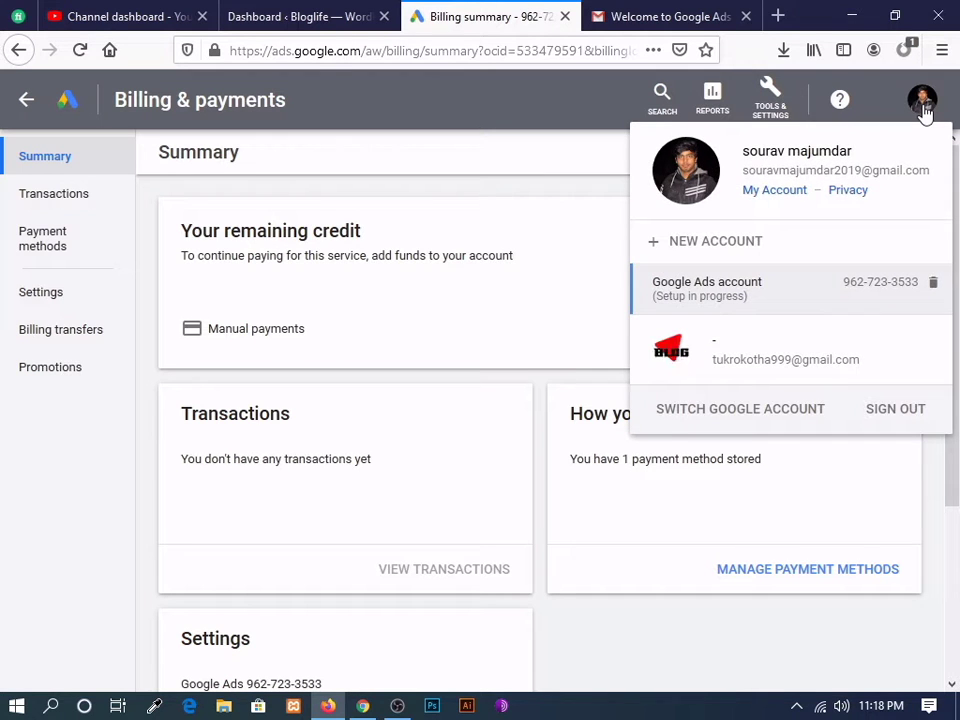
{"action": "left_click", "coordinate": [258, 197]}
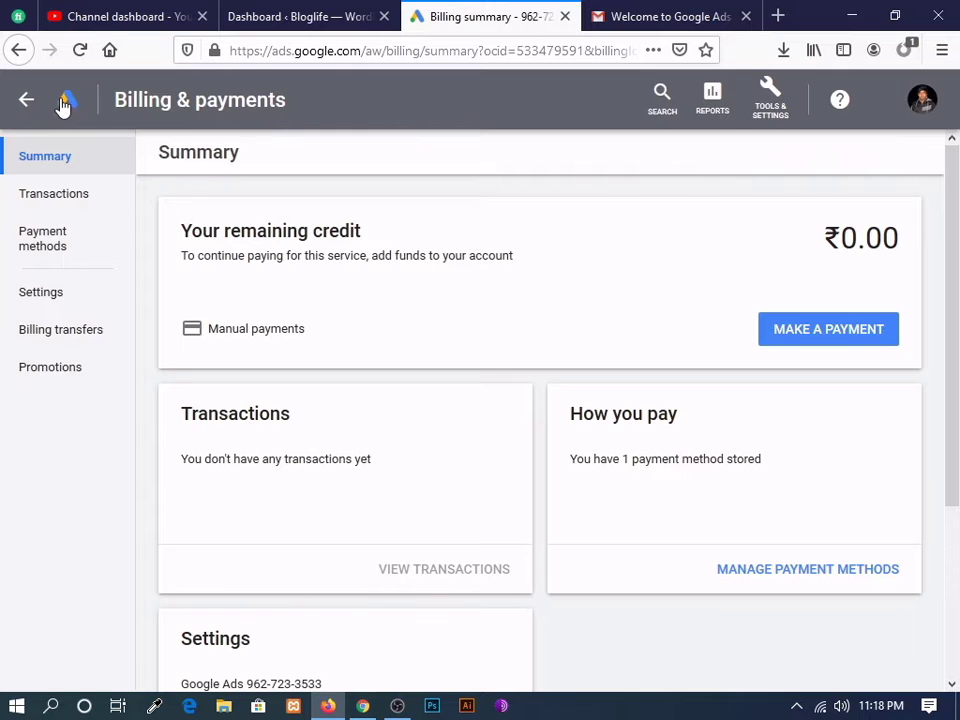
Leave the billing pages and start a new campaign from the account overview
{"action": "left_click", "coordinate": [26, 99]}
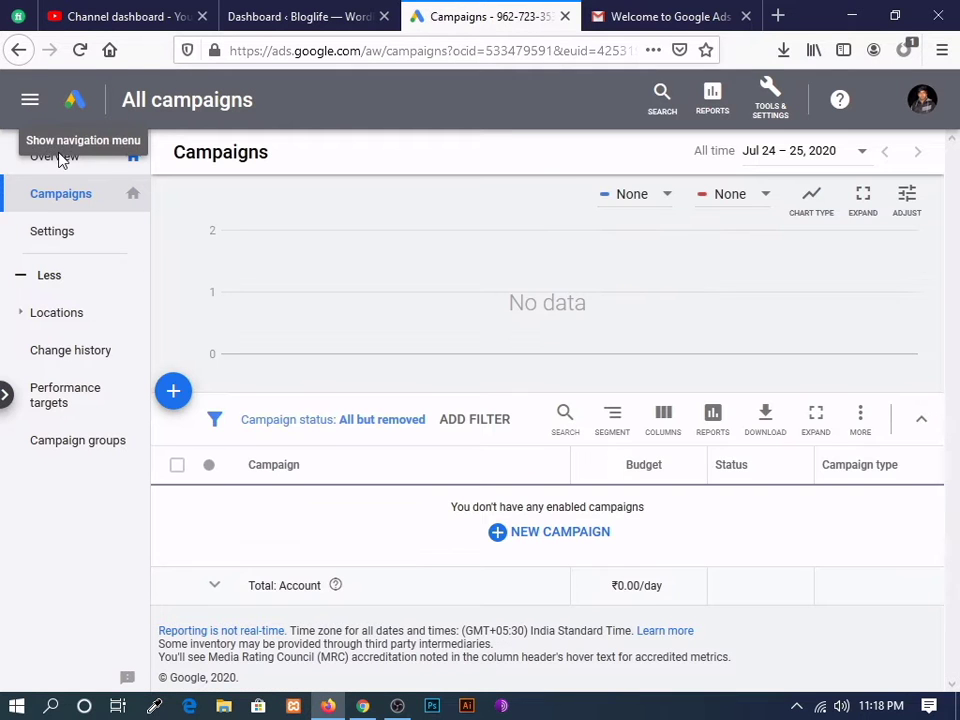
{"action": "left_click", "coordinate": [58, 160]}
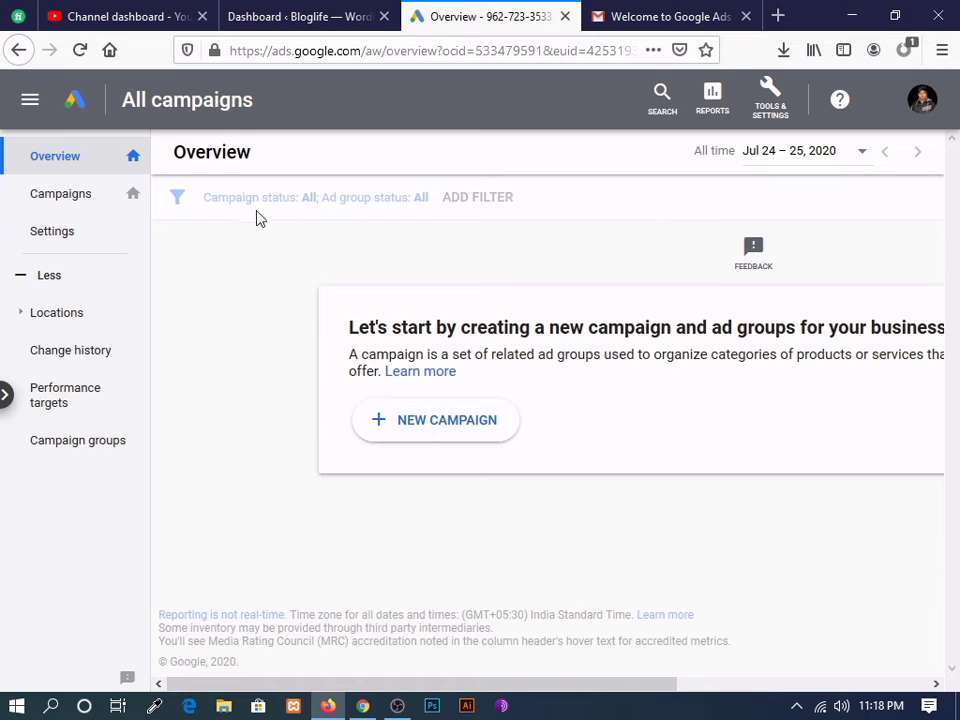
{"action": "left_click", "coordinate": [100, 230]}
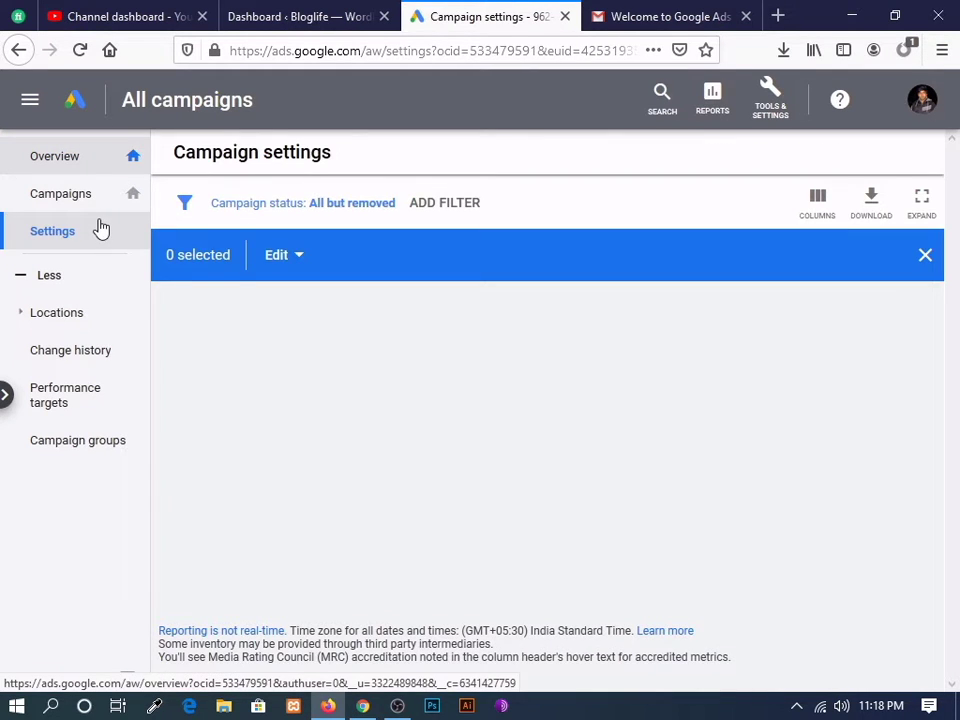
{"action": "left_click", "coordinate": [76, 164]}
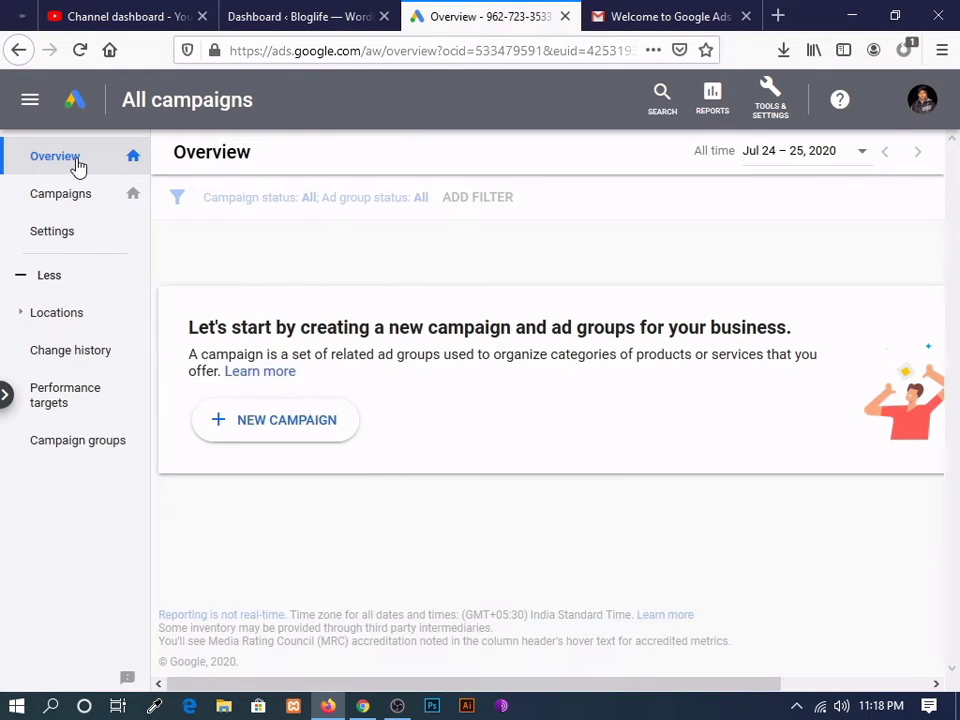
{"action": "left_click", "coordinate": [287, 430]}
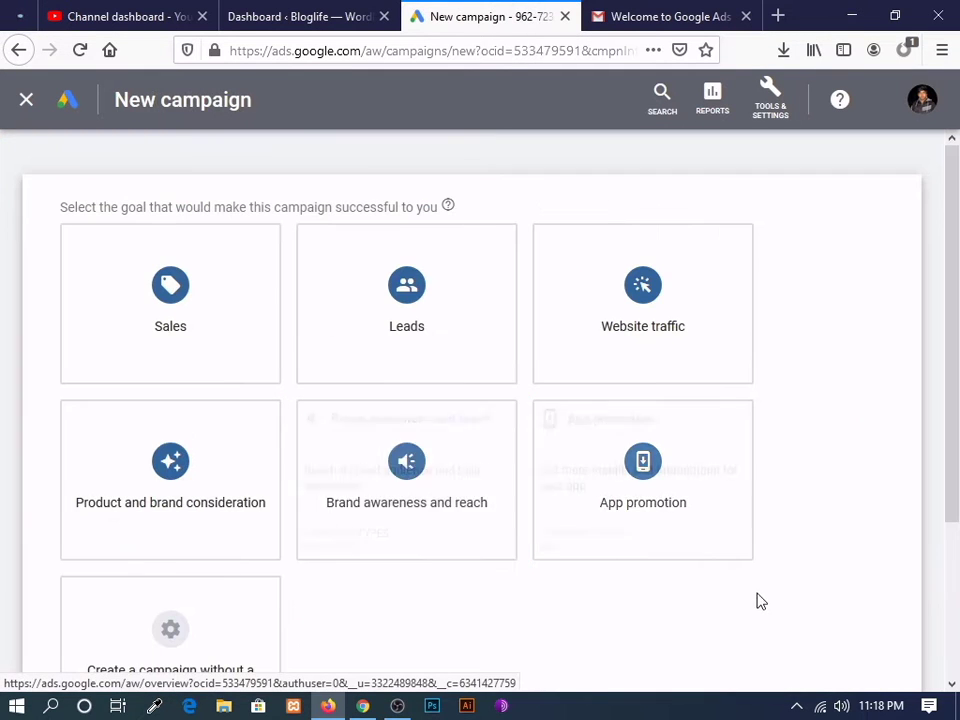
Review the available campaign goals and choose Website traffic for the new campaign
{"action": "scroll", "coordinate": [707, 610], "scroll_direction": "down", "scroll_amount": 1}
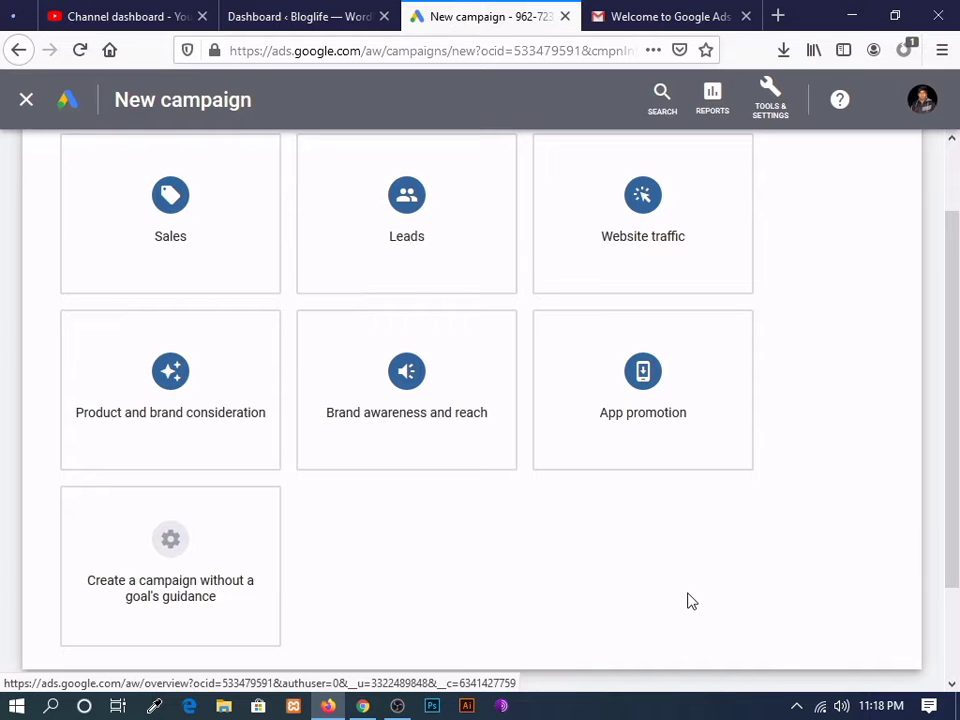
{"action": "scroll", "coordinate": [688, 600], "scroll_direction": "down", "scroll_amount": 1}
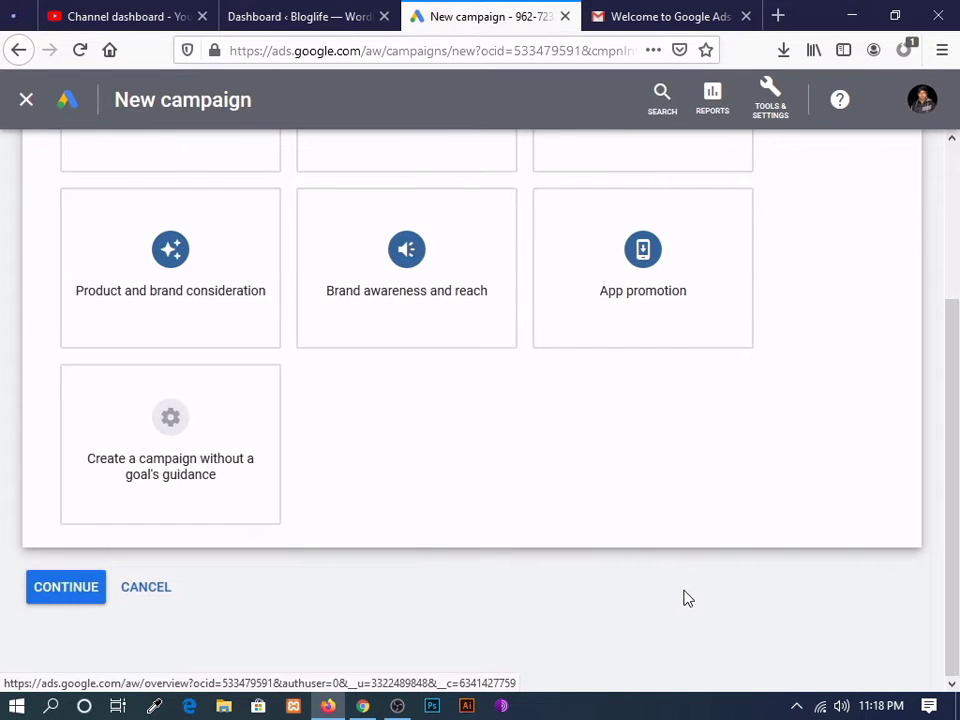
{"action": "scroll", "coordinate": [705, 400], "scroll_direction": "up", "scroll_amount": 3}
{"action": "left_click", "coordinate": [708, 330]}
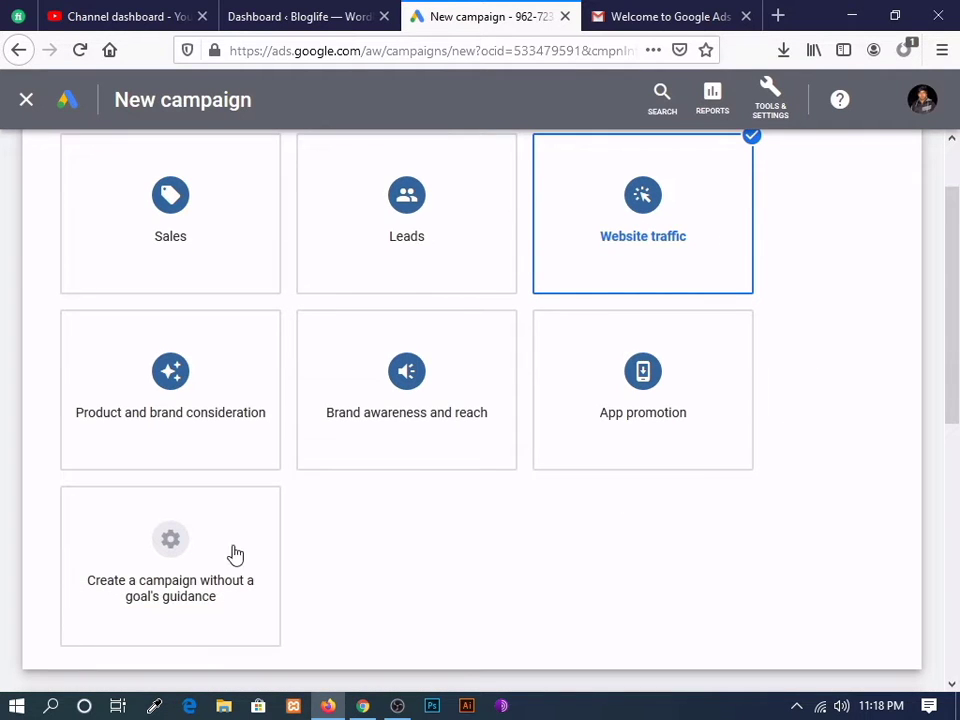
Compare the campaign types, choose Video and continue to the campaign creation form
{"action": "scroll", "coordinate": [681, 508], "scroll_direction": "down", "scroll_amount": 5}
{"action": "scroll", "coordinate": [703, 509], "scroll_direction": "down", "scroll_amount": 2}
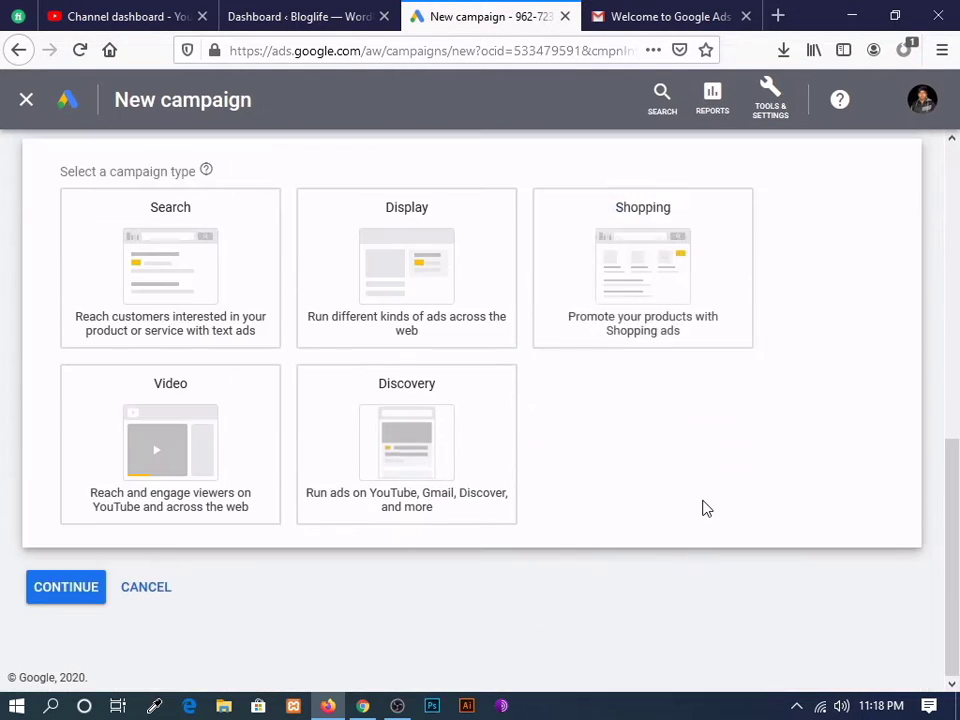
{"action": "scroll", "coordinate": [270, 472], "scroll_direction": "up", "scroll_amount": 2}
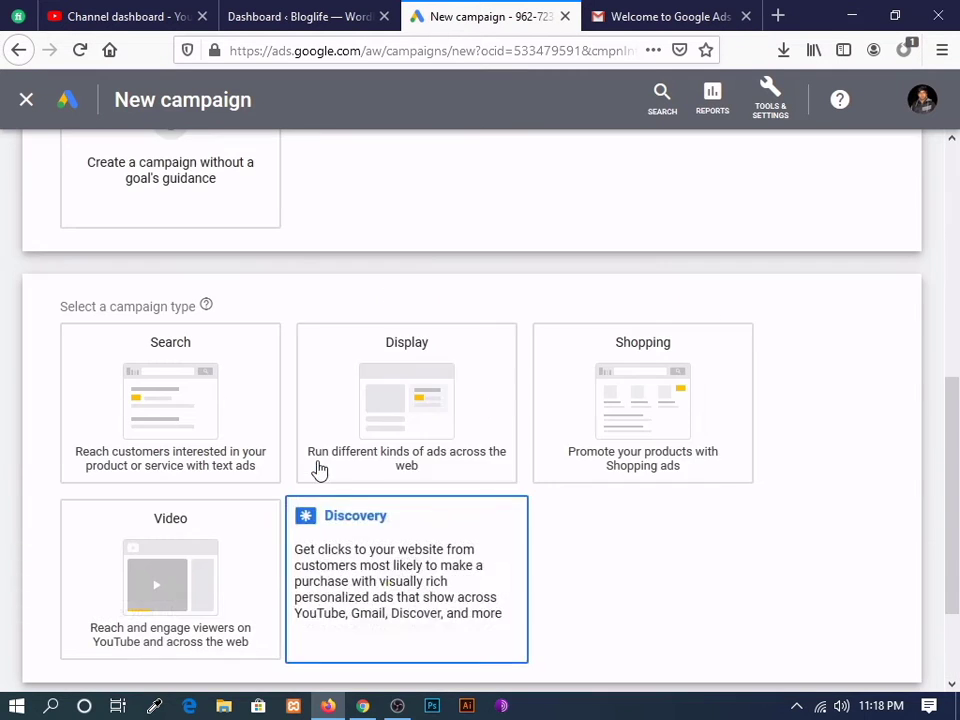
{"action": "scroll", "coordinate": [914, 443], "scroll_direction": "down", "scroll_amount": 1}
{"action": "scroll", "coordinate": [913, 443], "scroll_direction": "down", "scroll_amount": 1}
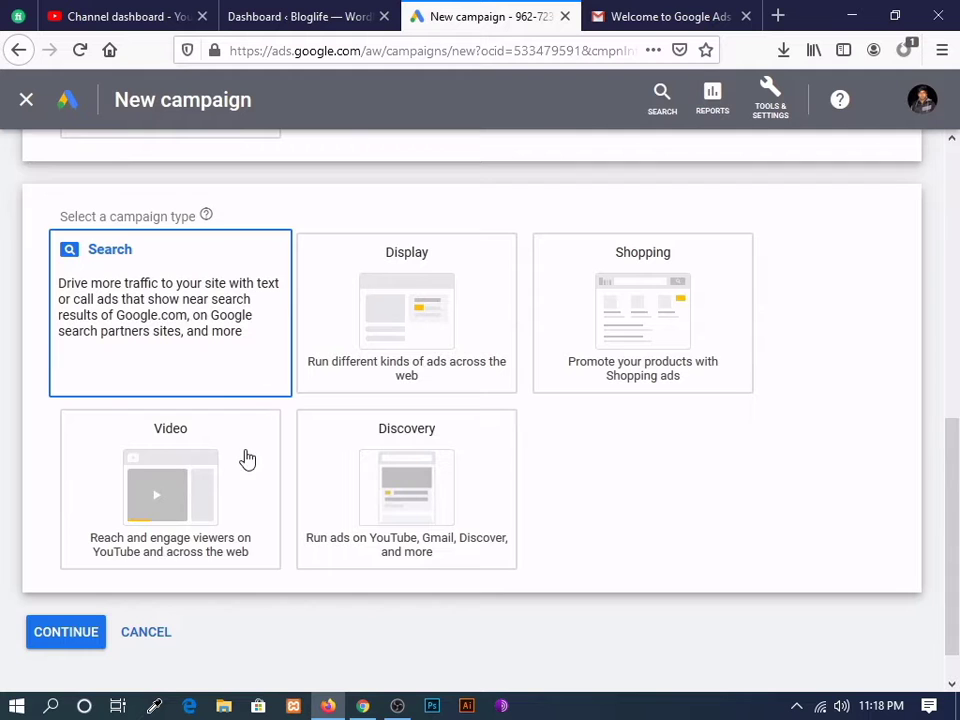
{"action": "left_click", "coordinate": [144, 482]}
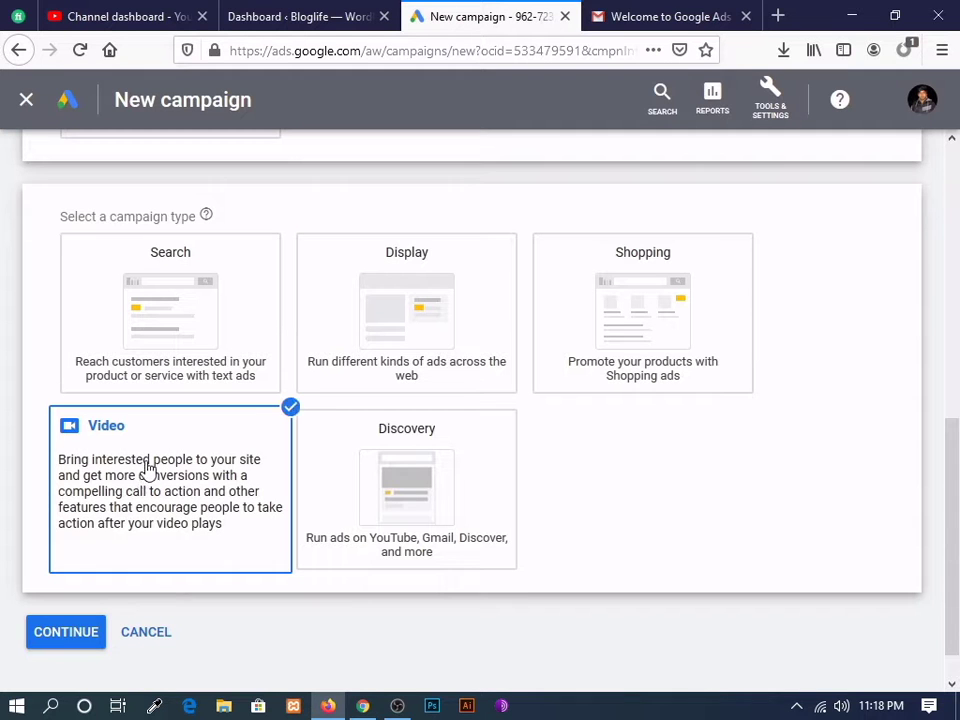
{"action": "left_click", "coordinate": [200, 292]}
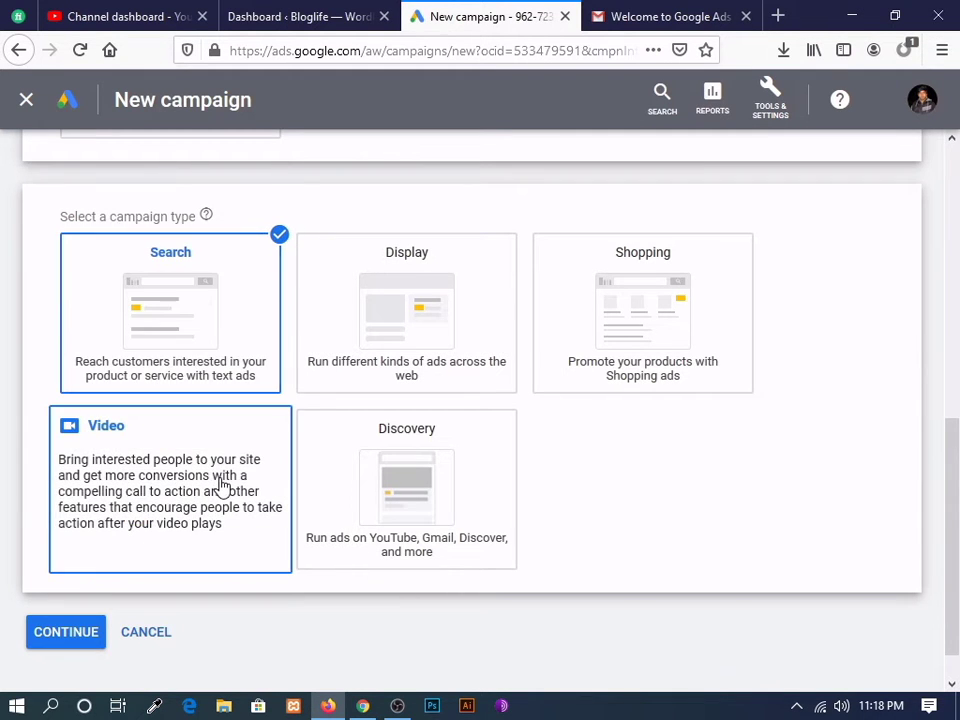
{"action": "left_click", "coordinate": [273, 497]}
{"action": "left_click", "coordinate": [70, 630]}
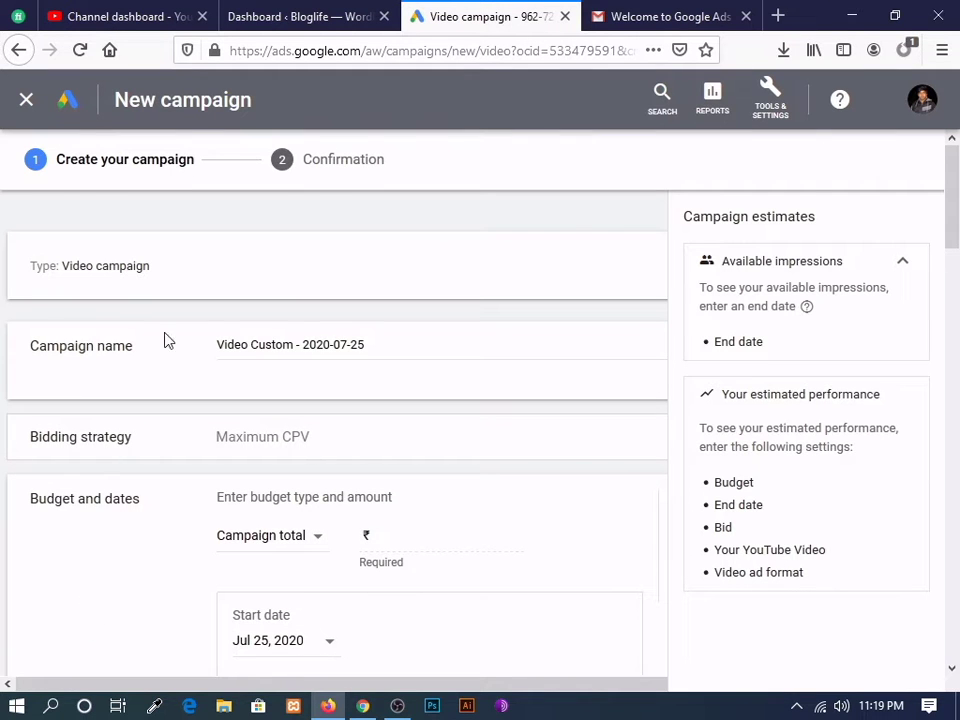
Replace the default campaign name with "The codestar"
{"action": "left_click", "coordinate": [317, 339]}
{"action": "key", "text": "ctrl+a"}
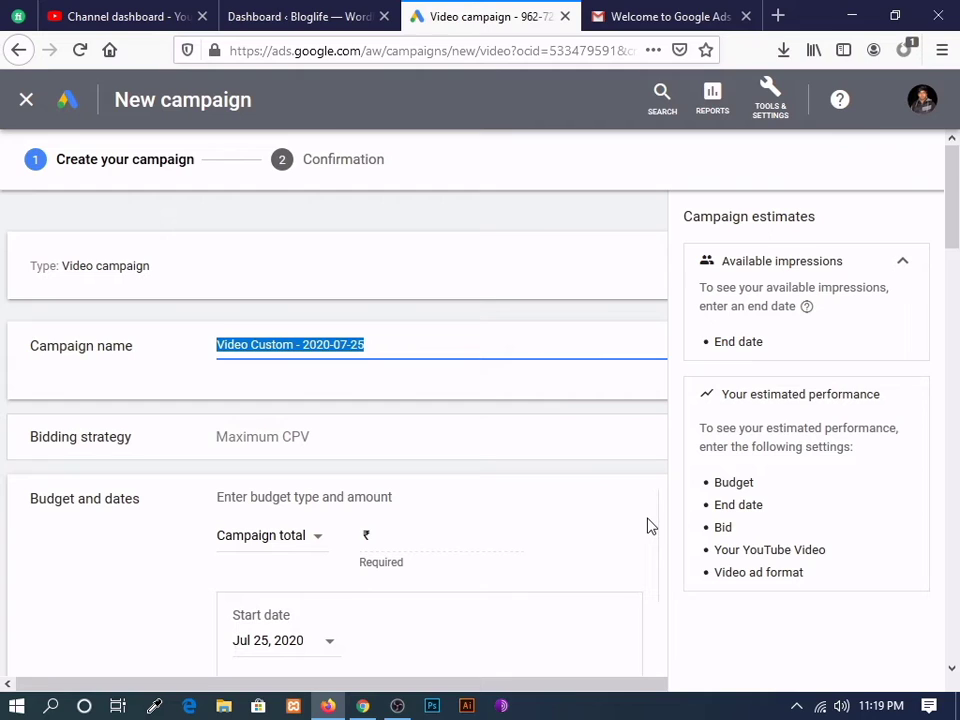
{"action": "key", "text": "BackSpace"}
{"action": "type", "text": "The codestar"}
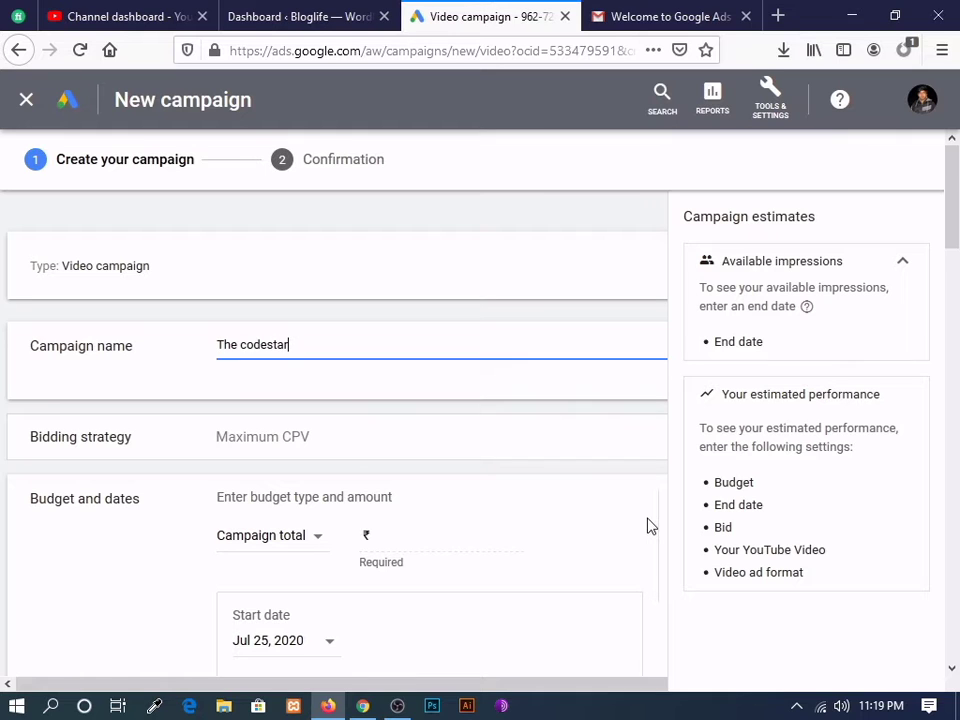
Review the bid strategy options and keep Maximum CPV as the campaign's bidding strategy
{"action": "left_click", "coordinate": [304, 452]}
{"action": "left_click", "coordinate": [250, 378]}
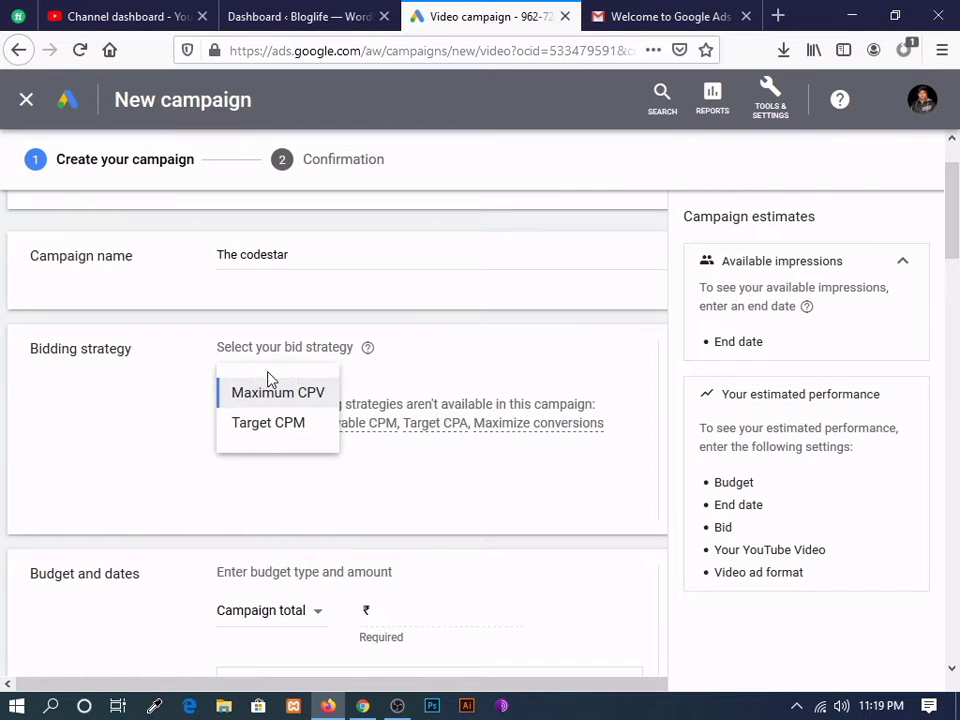
{"action": "left_click", "coordinate": [245, 394]}
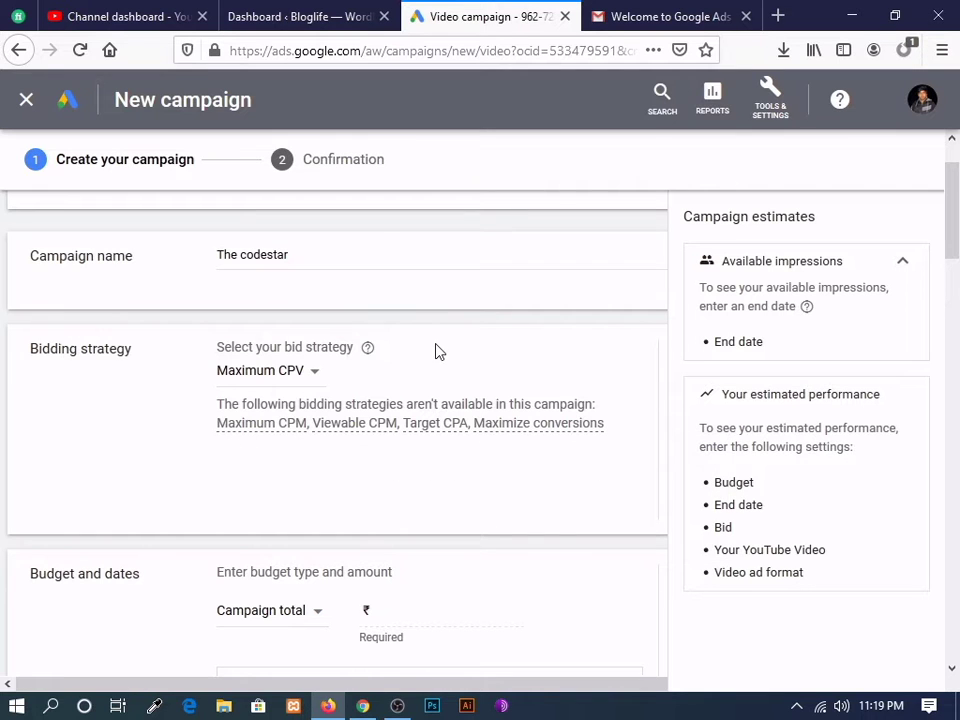
{"action": "left_click", "coordinate": [281, 376]}
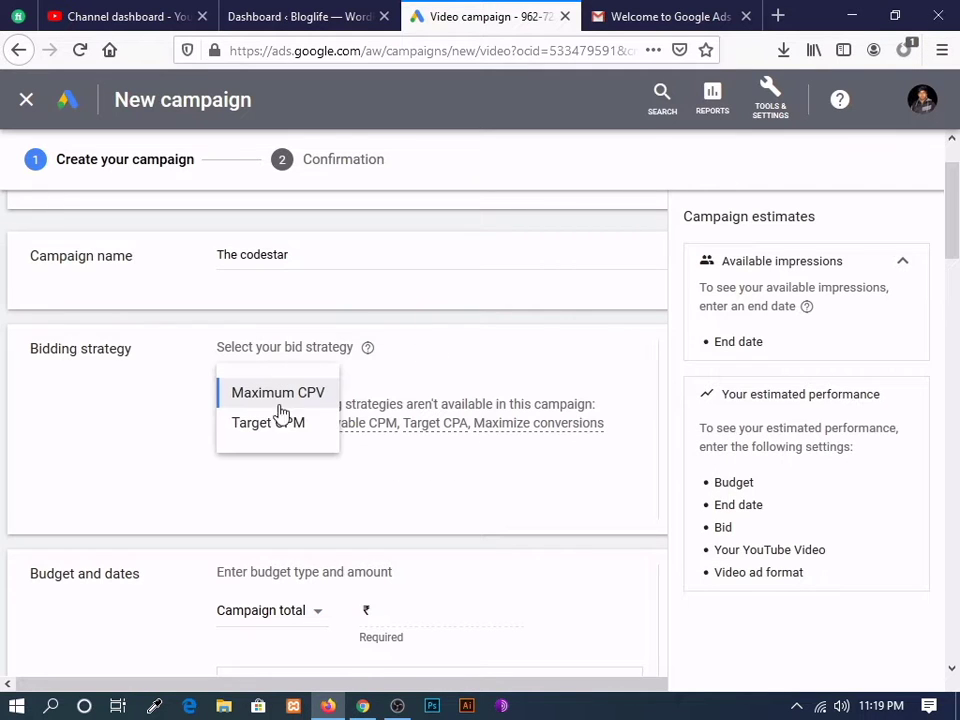
{"action": "left_click", "coordinate": [326, 385]}
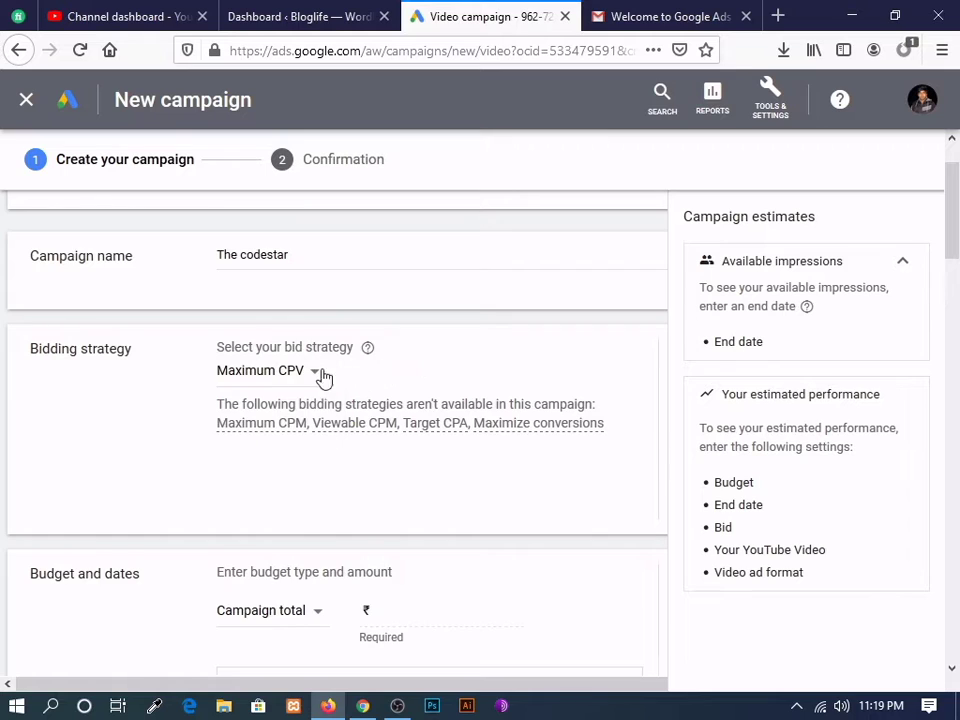
Set the budget type to Campaign total with an amount of ₹100
{"action": "scroll", "coordinate": [321, 379], "scroll_direction": "down", "scroll_amount": 2}
{"action": "left_click", "coordinate": [285, 478]}
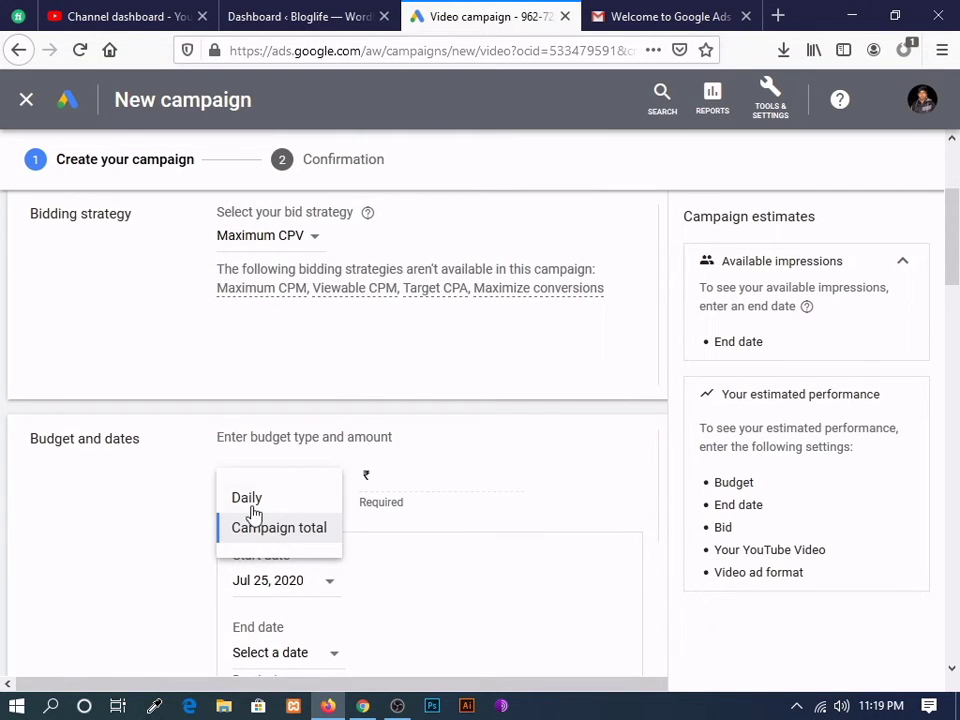
{"action": "left_click", "coordinate": [317, 531]}
{"action": "scroll", "coordinate": [407, 483], "scroll_direction": "down", "scroll_amount": 2}
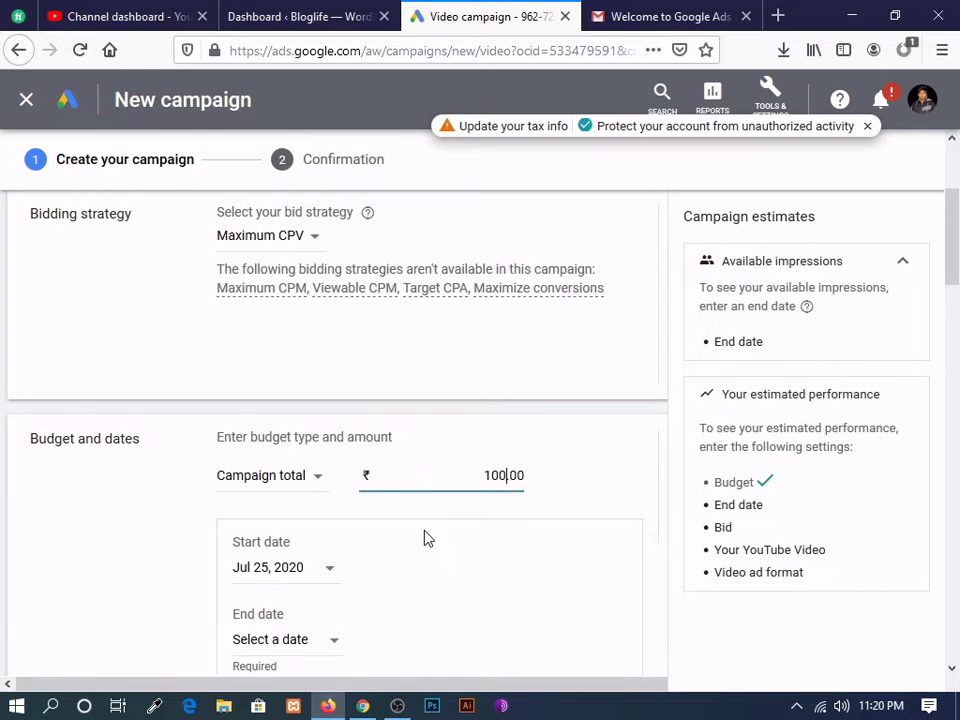
Look through the dates, content exclusions, ad group, bidding and video ad sections, and expand the Networks settings
{"action": "scroll", "coordinate": [424, 538], "scroll_direction": "down", "scroll_amount": 2}
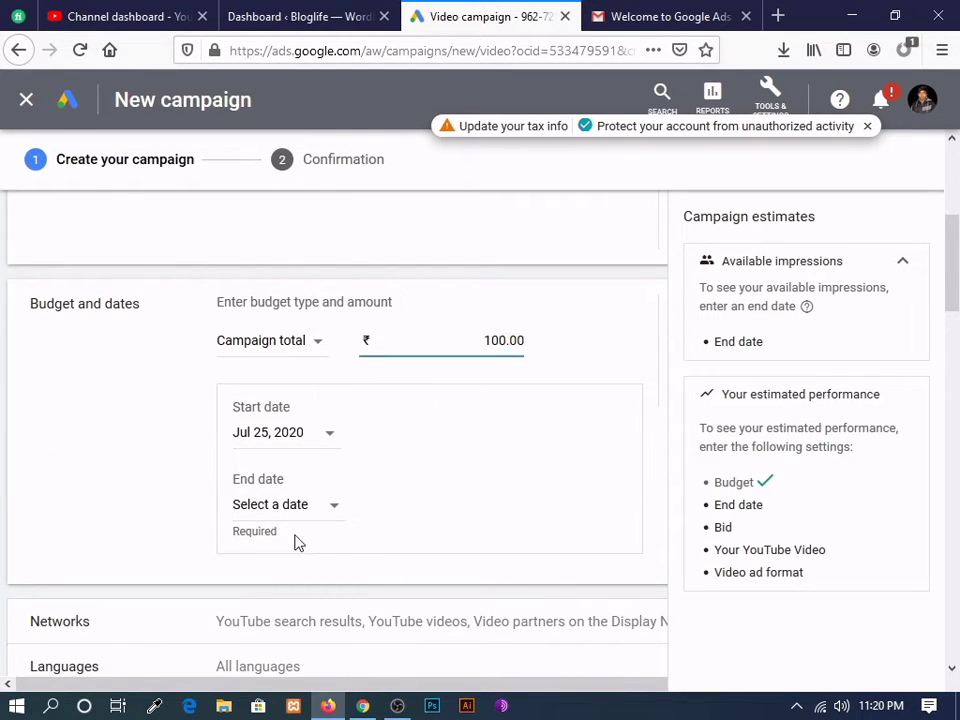
{"action": "scroll", "coordinate": [298, 541], "scroll_direction": "down", "scroll_amount": 2}
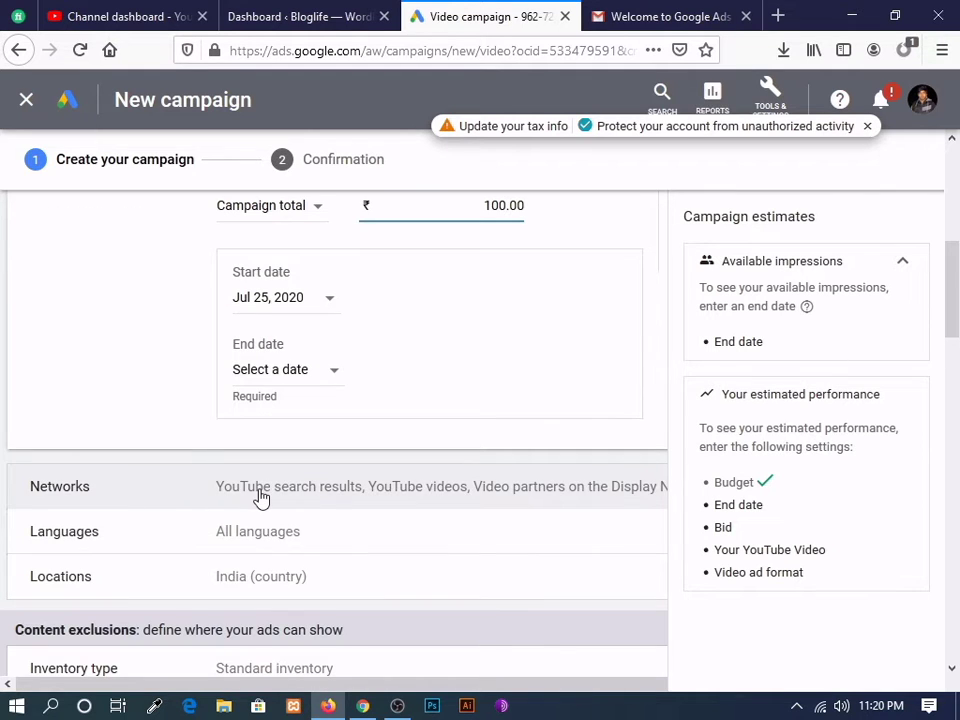
{"action": "scroll", "coordinate": [261, 497], "scroll_direction": "down", "scroll_amount": 2}
{"action": "scroll", "coordinate": [296, 517], "scroll_direction": "down", "scroll_amount": 2}
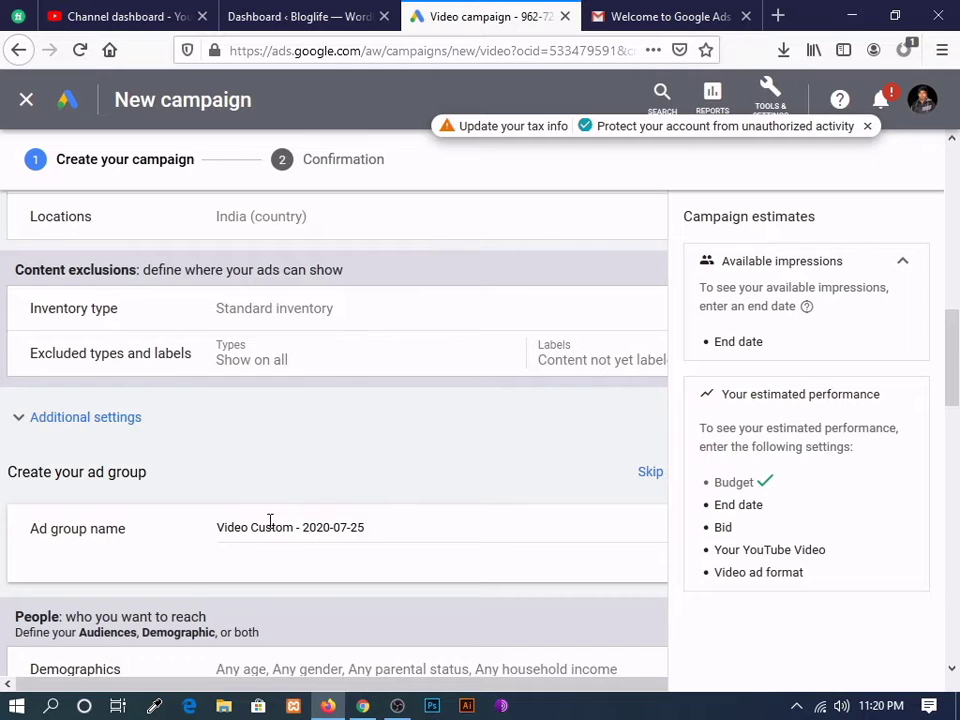
{"action": "scroll", "coordinate": [270, 521], "scroll_direction": "down", "scroll_amount": 10}
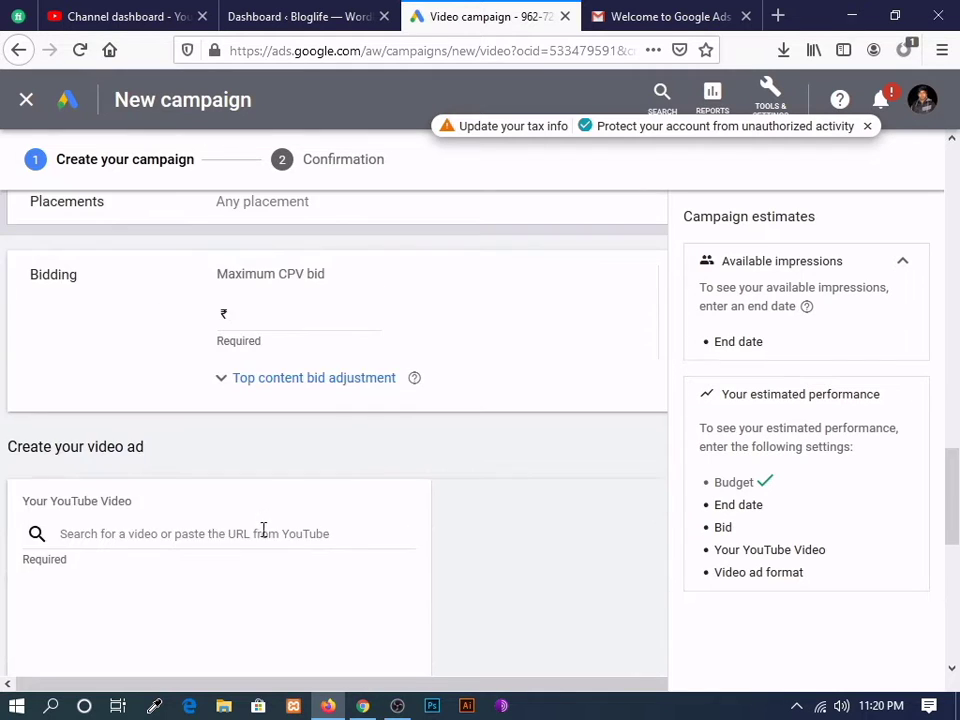
{"action": "scroll", "coordinate": [263, 530], "scroll_direction": "up", "scroll_amount": 12}
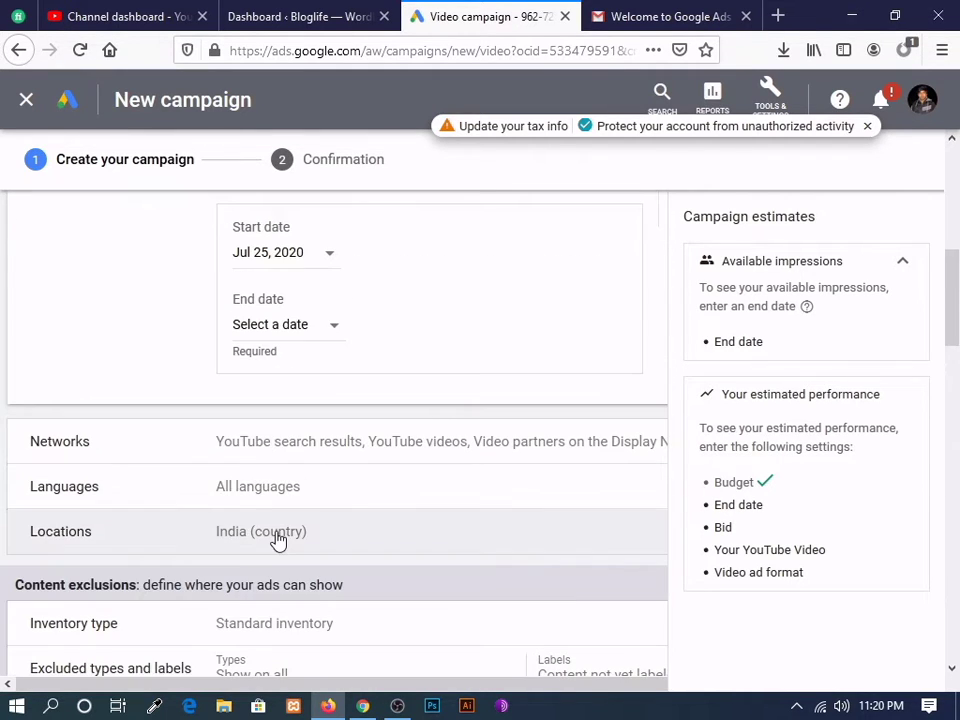
{"action": "left_click", "coordinate": [281, 443]}
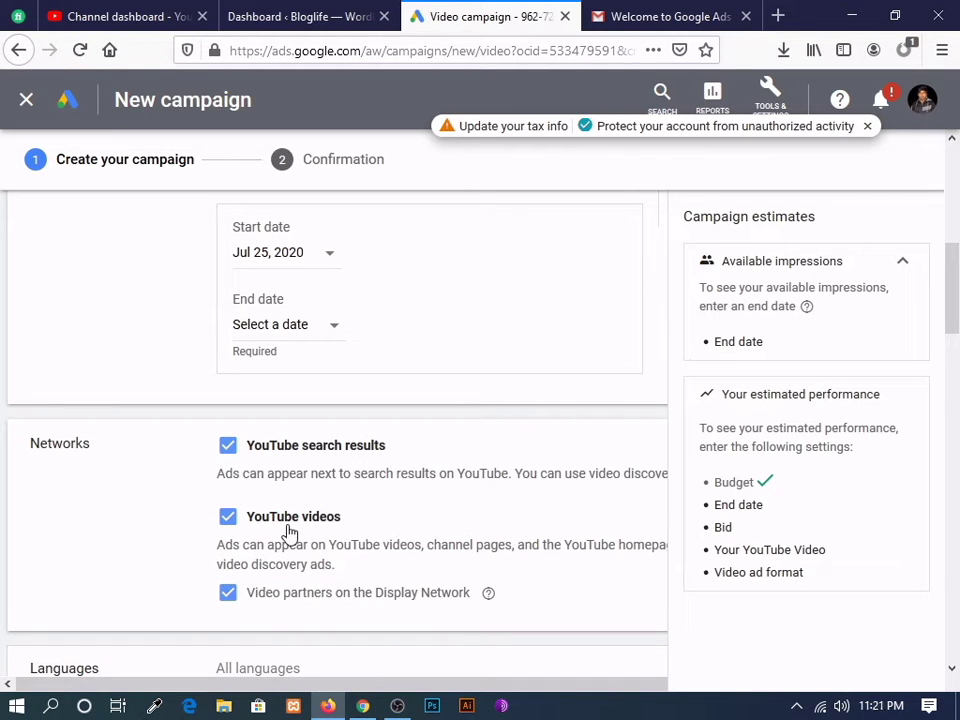
Open YouTube in a new browser tab and return to the Google Ads video campaign form
{"action": "left_click", "coordinate": [145, 15]}
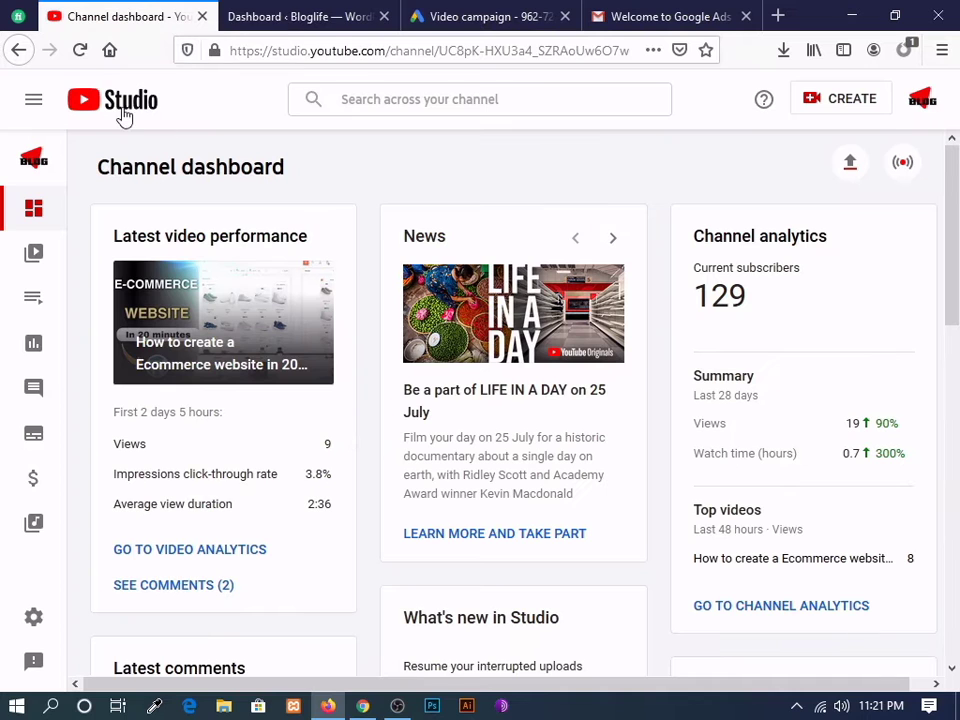
{"action": "left_click", "coordinate": [664, 15]}
{"action": "left_click", "coordinate": [777, 15]}
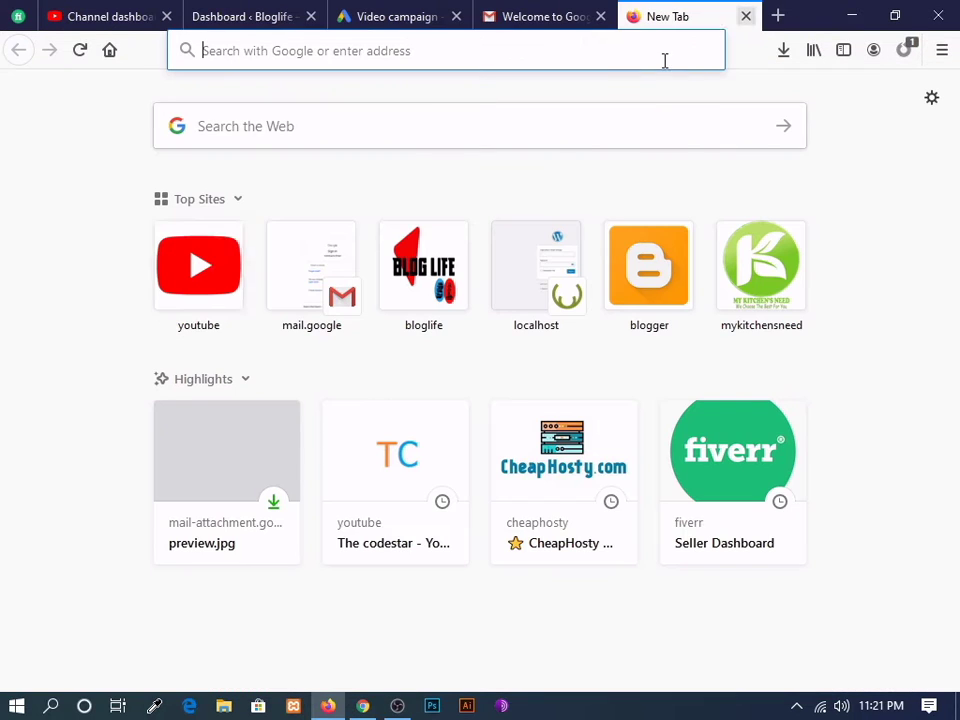
{"action": "left_click", "coordinate": [200, 258]}
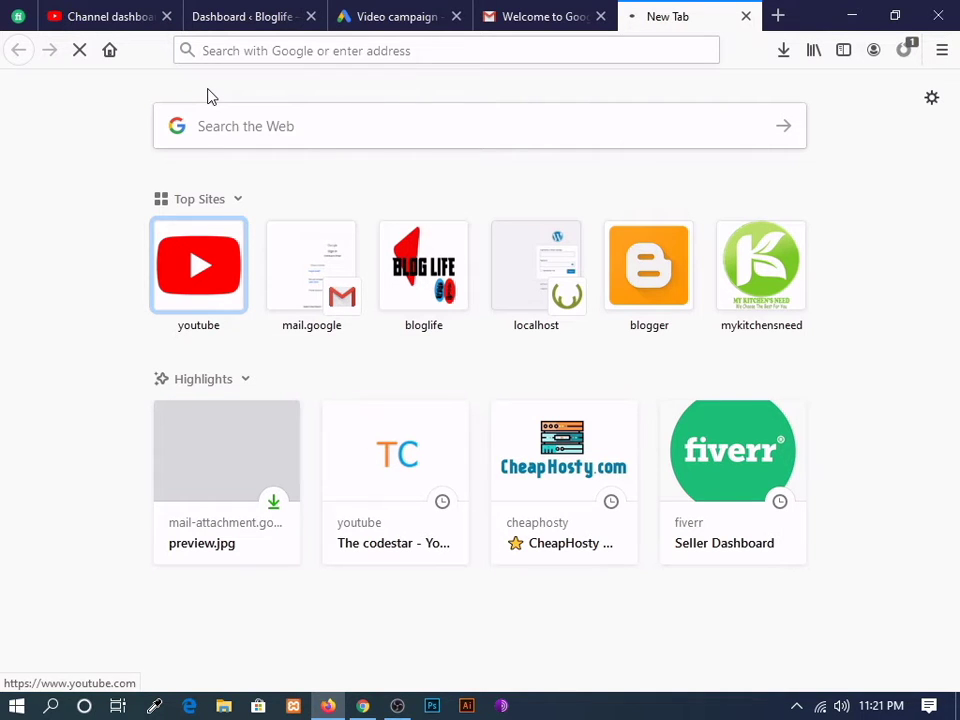
{"action": "left_click", "coordinate": [368, 22]}
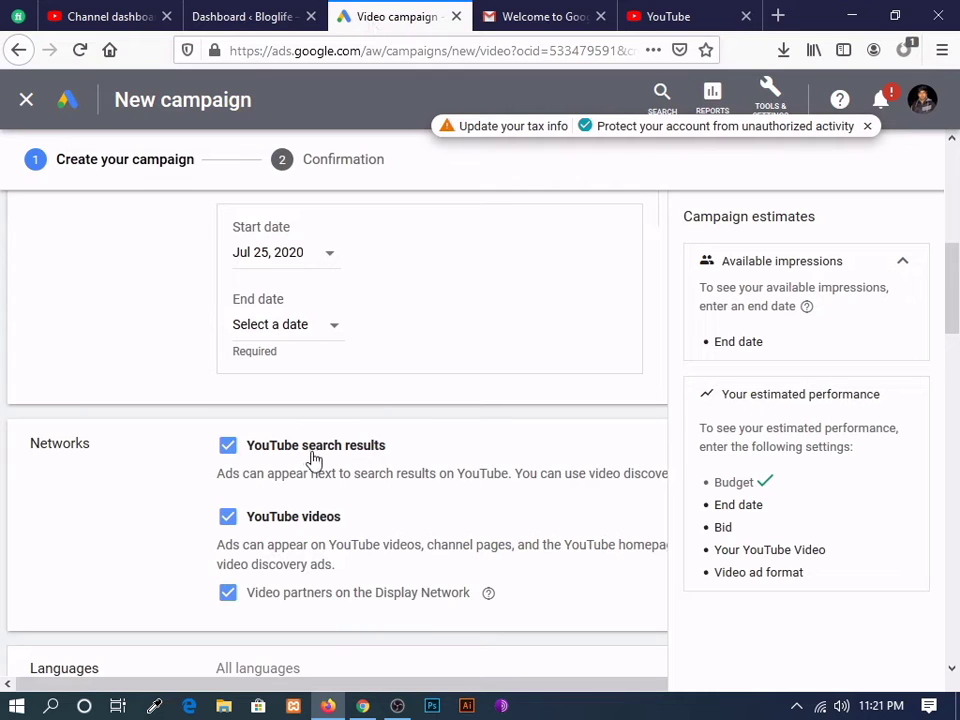
Remove YouTube videos from the campaign's networks, keeping only YouTube search results
{"action": "left_click", "coordinate": [228, 516]}
{"action": "scroll", "coordinate": [312, 503], "scroll_direction": "down", "scroll_amount": 1}
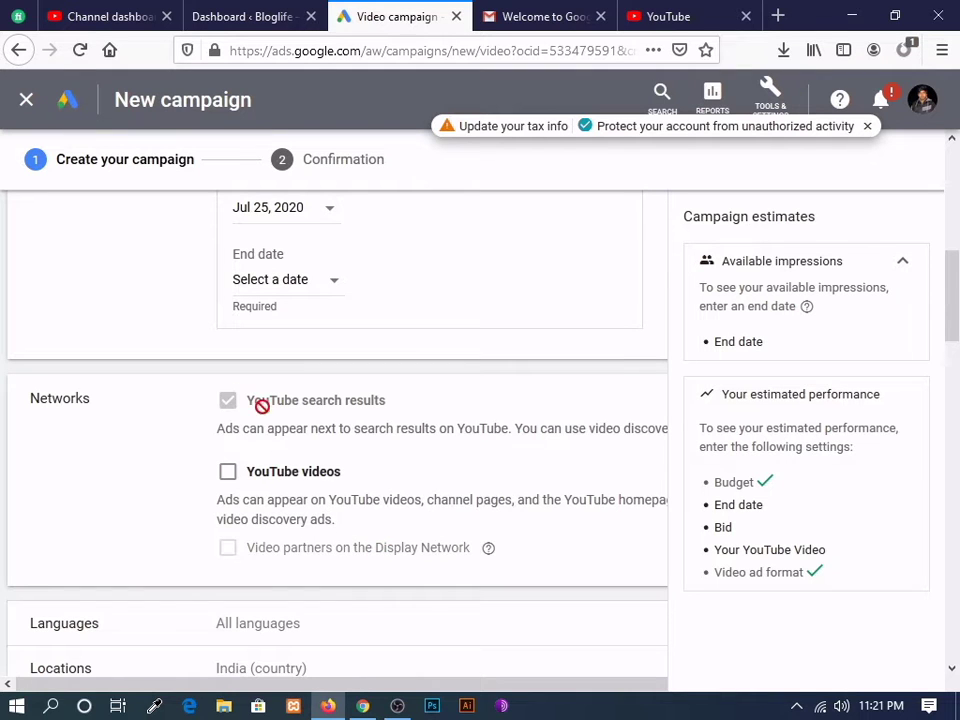
{"action": "scroll", "coordinate": [340, 512], "scroll_direction": "down", "scroll_amount": 2}
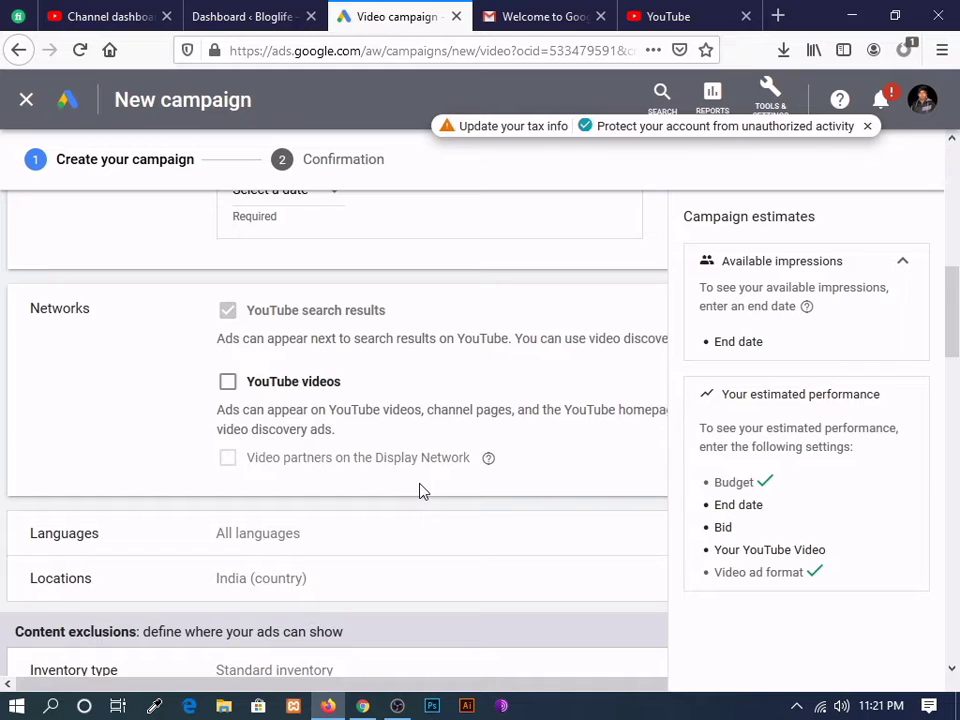
Expand the Languages settings, look at the available languages and keep All languages
{"action": "scroll", "coordinate": [300, 480], "scroll_direction": "down", "scroll_amount": 3}
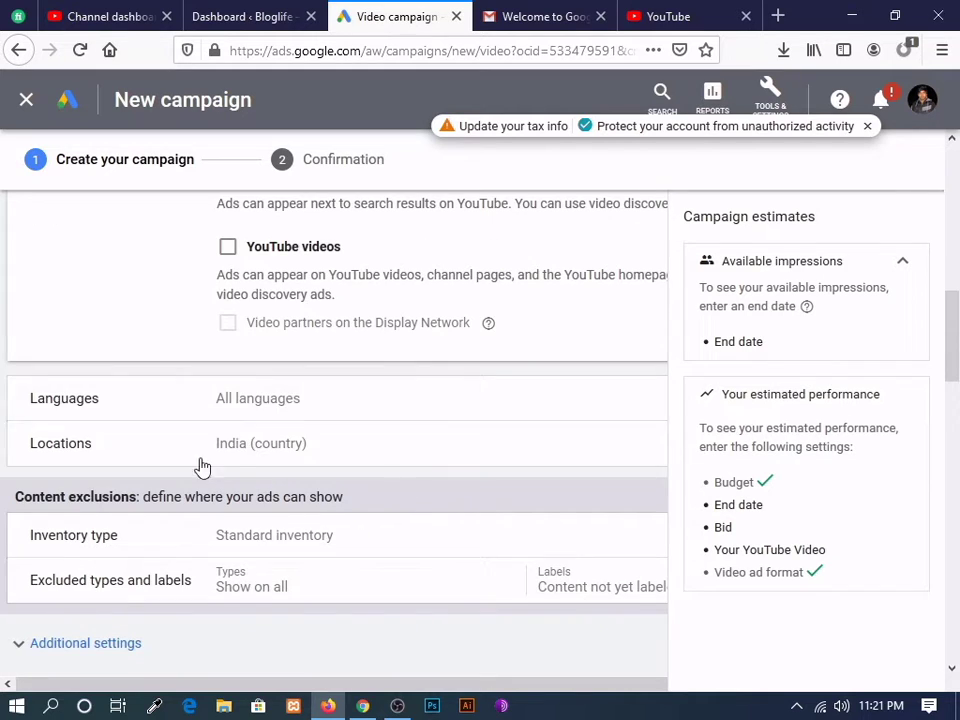
{"action": "left_click", "coordinate": [310, 418]}
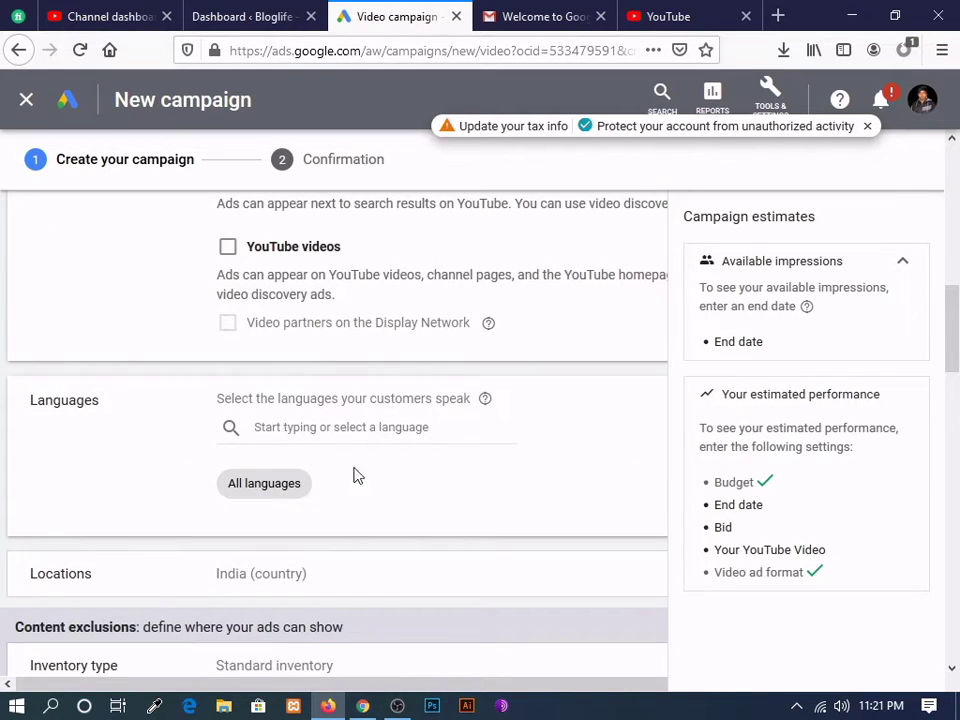
{"action": "left_click", "coordinate": [321, 425]}
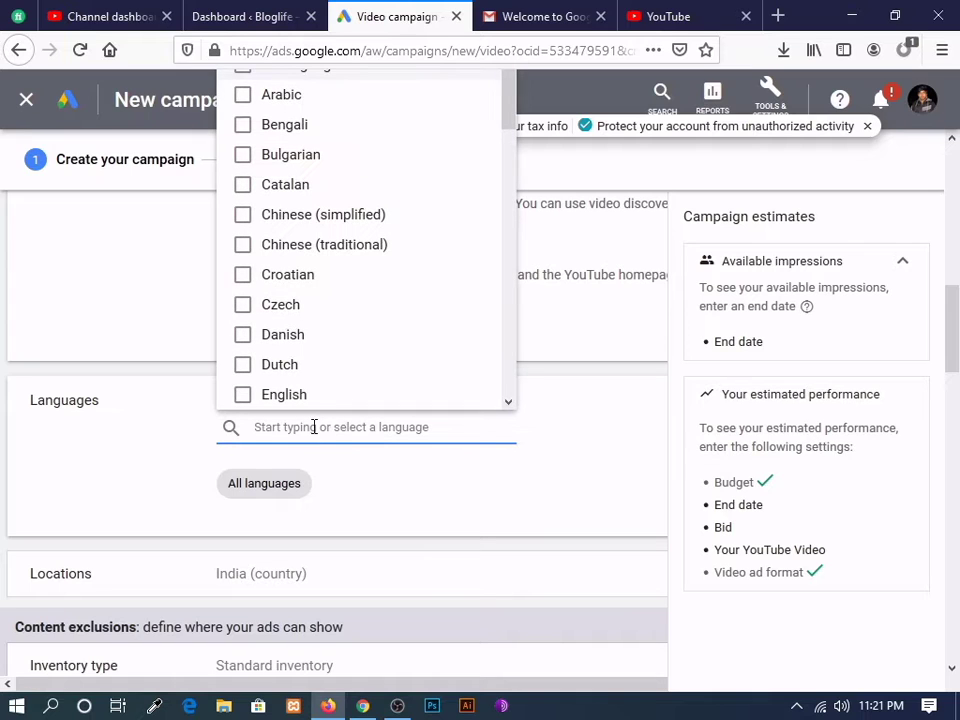
{"action": "left_click", "coordinate": [590, 408]}
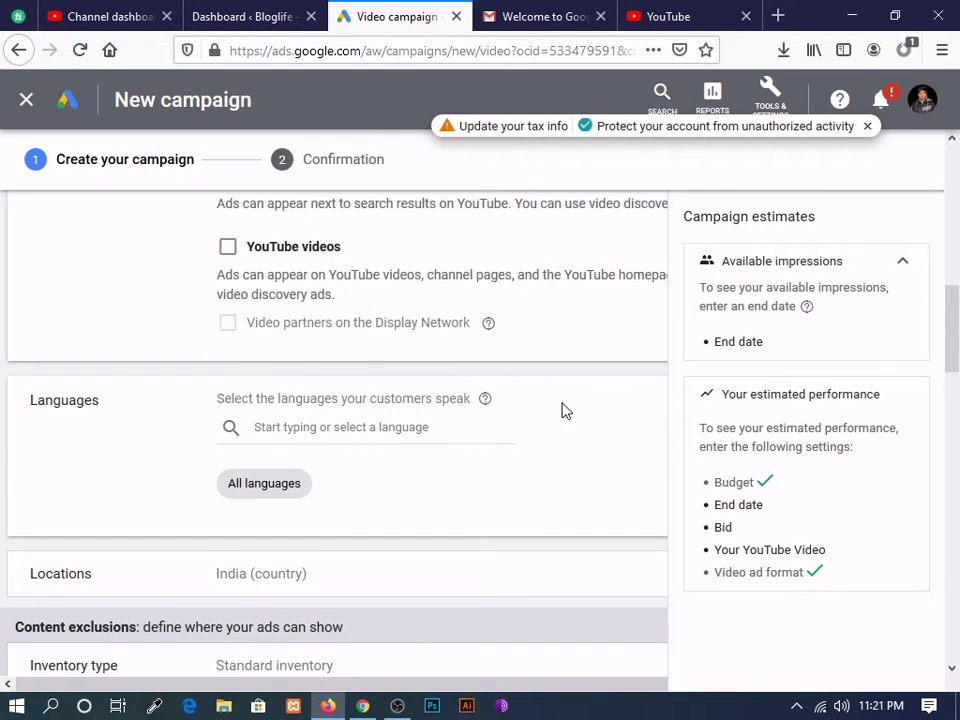
{"action": "scroll", "coordinate": [200, 435], "scroll_direction": "down", "scroll_amount": 1}
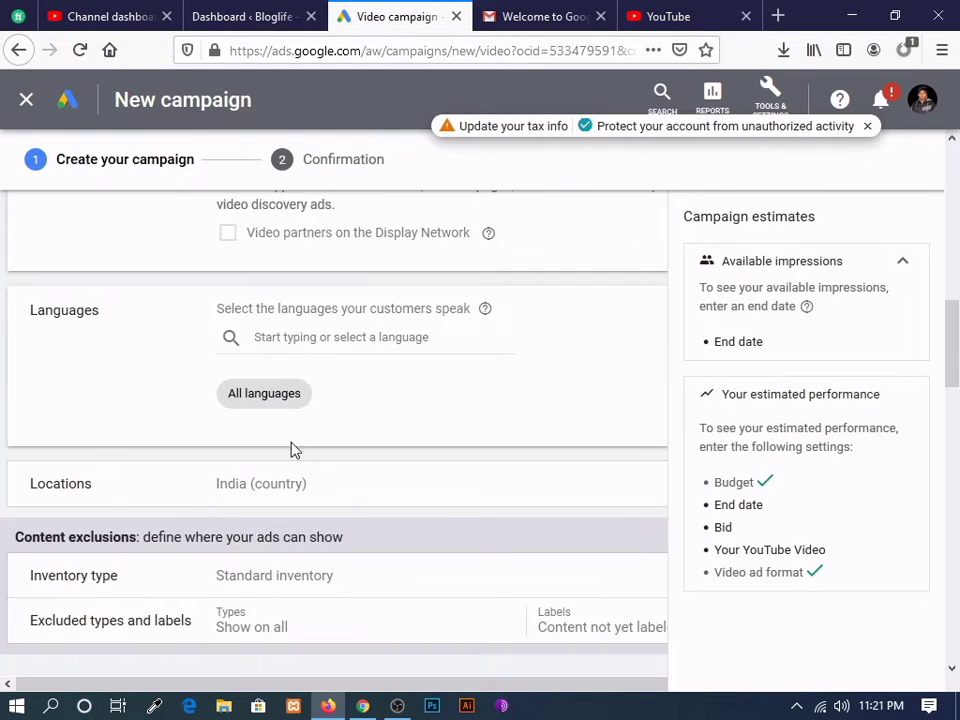
Set the campaign's location targeting to Enter another location and add India as a targeted country
{"action": "left_click", "coordinate": [351, 478]}
{"action": "scroll", "coordinate": [340, 518], "scroll_direction": "down", "scroll_amount": 1}
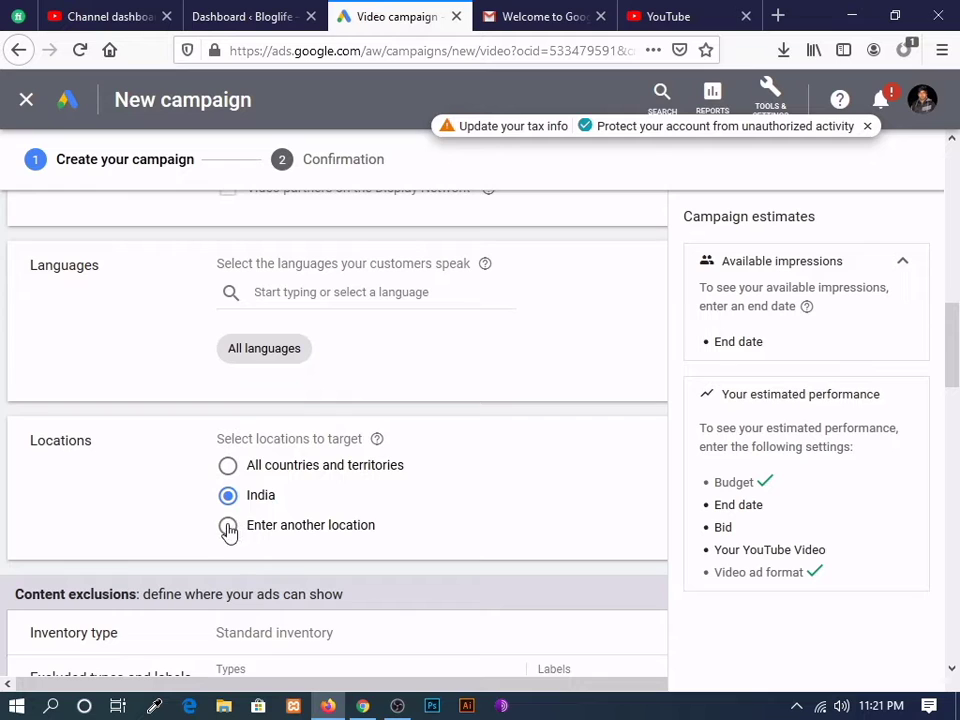
{"action": "left_click", "coordinate": [229, 467]}
{"action": "left_click", "coordinate": [228, 497]}
{"action": "left_click", "coordinate": [228, 528]}
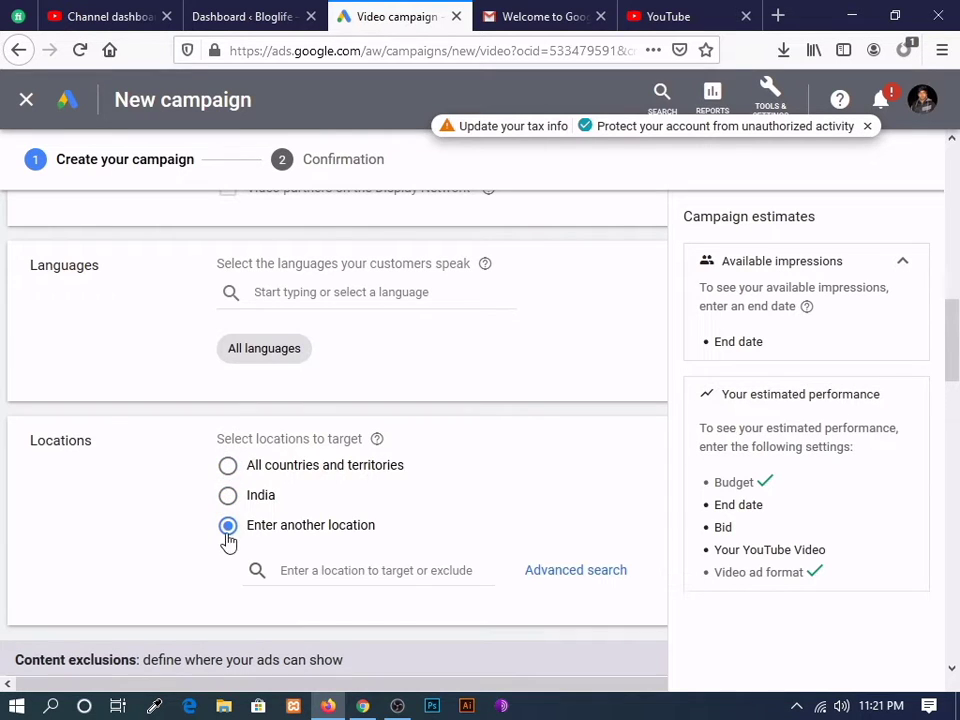
{"action": "left_click", "coordinate": [330, 570]}
{"action": "scroll", "coordinate": [483, 511], "scroll_direction": "down", "scroll_amount": 1}
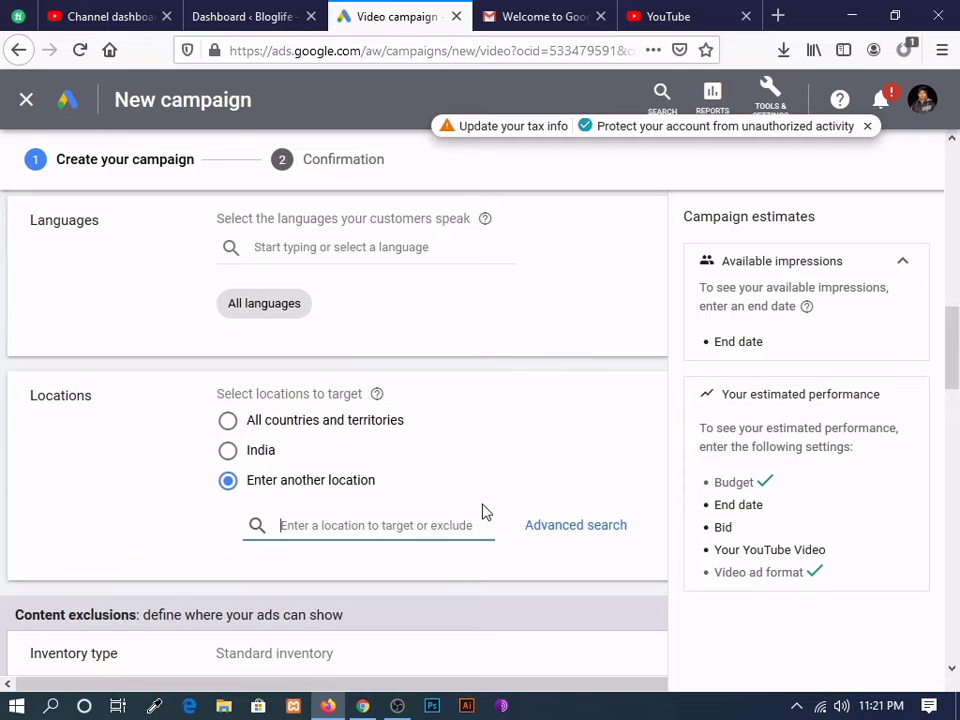
{"action": "type", "text": "ind"}
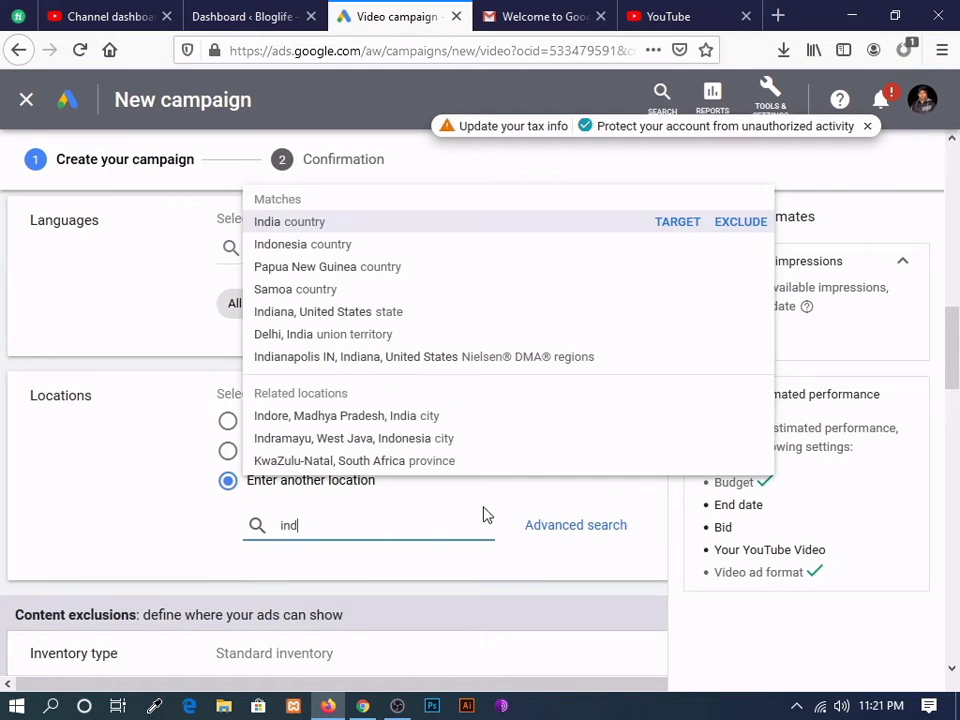
{"action": "left_click", "coordinate": [332, 228]}
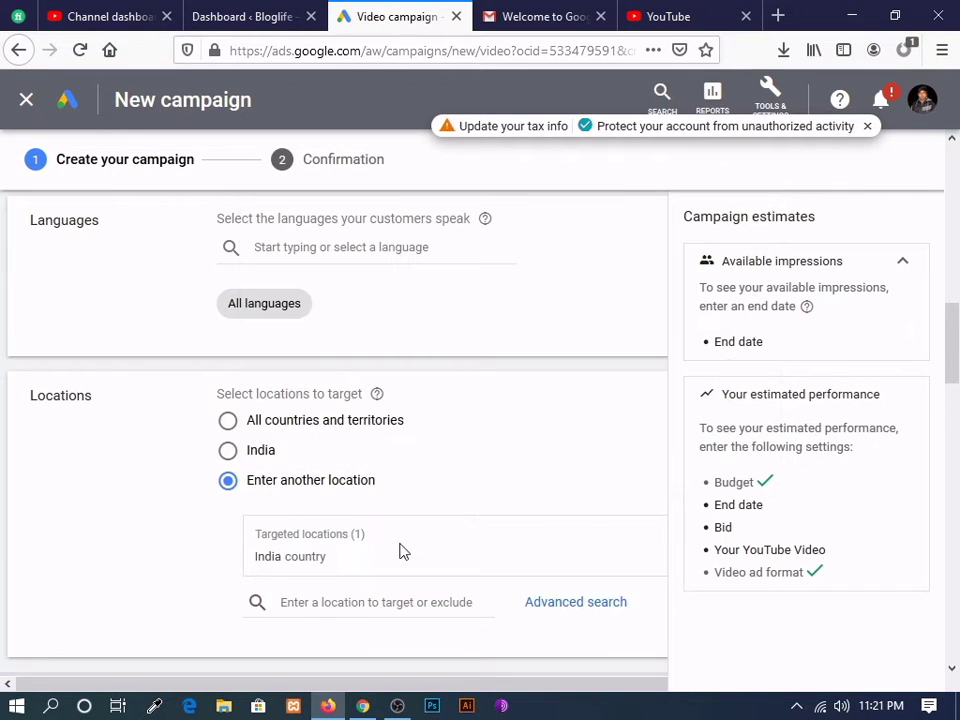
Add Pakistan and Bangladesh as targeted countries for the campaign
{"action": "left_click", "coordinate": [337, 600]}
{"action": "type", "text": "pakis"}
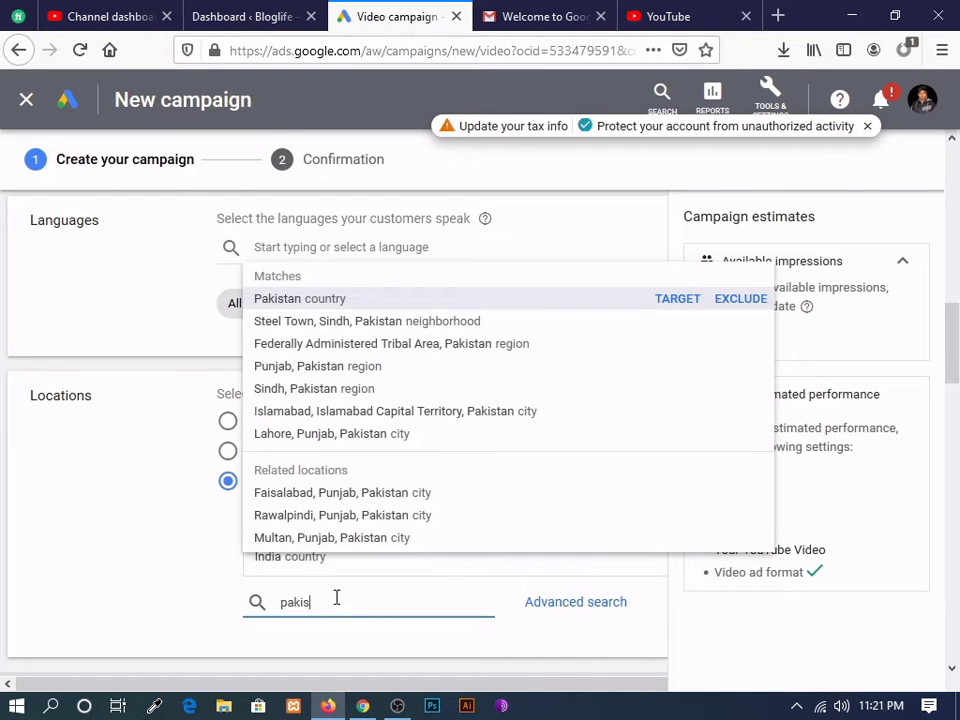
{"action": "left_click", "coordinate": [333, 297]}
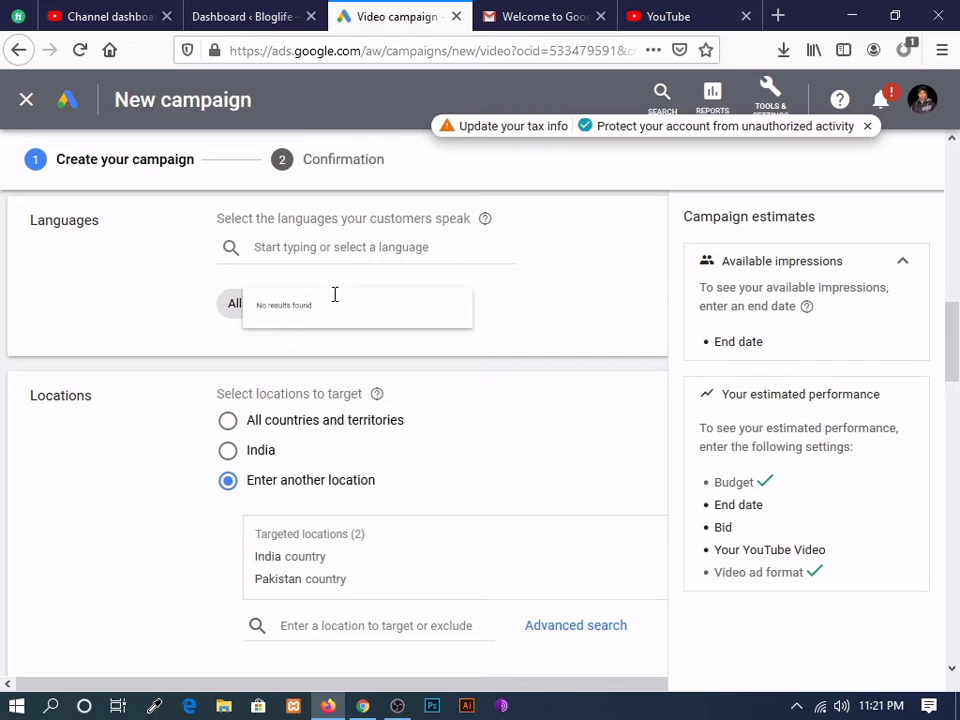
{"action": "left_click", "coordinate": [360, 622]}
{"action": "type", "text": "bang"}
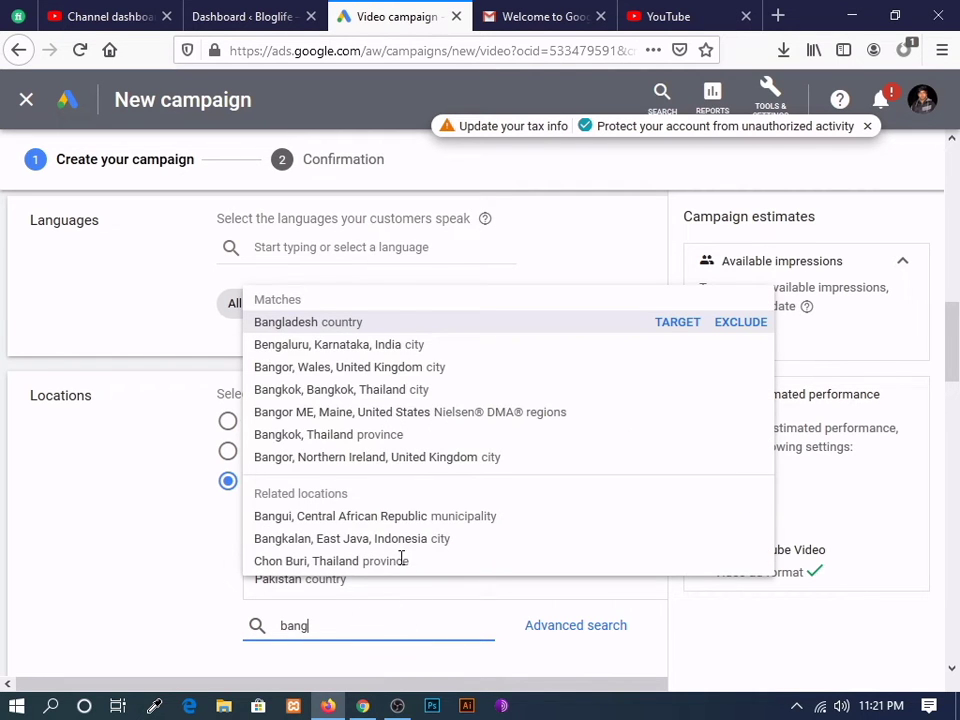
{"action": "left_click", "coordinate": [373, 322]}
{"action": "scroll", "coordinate": [440, 490], "scroll_direction": "down", "scroll_amount": 2}
{"action": "scroll", "coordinate": [448, 497], "scroll_direction": "down", "scroll_amount": 2}
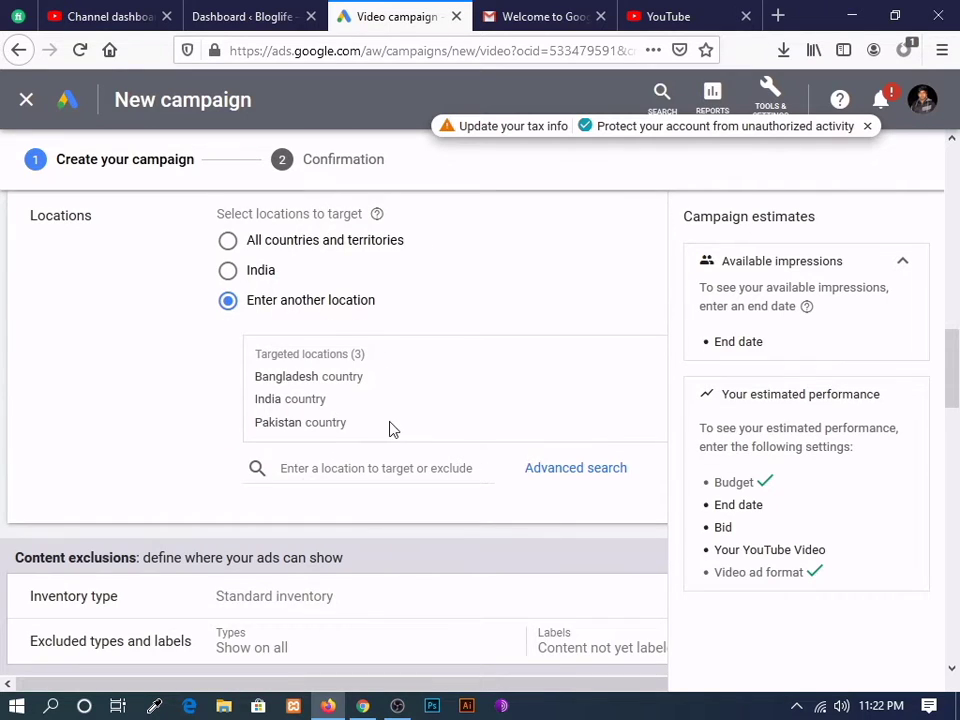
Review the targeted countries together with the language and network settings
{"action": "scroll", "coordinate": [393, 428], "scroll_direction": "up", "scroll_amount": 1}
{"action": "left_click_drag", "start_coordinate": [252, 421], "coordinate": [373, 469]}
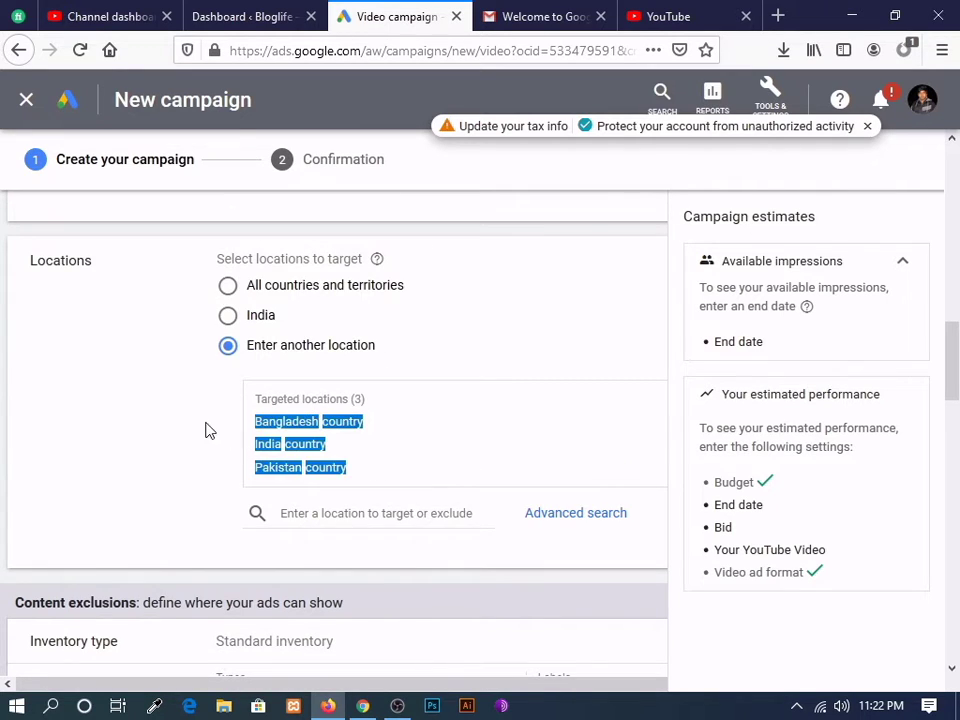
{"action": "left_click", "coordinate": [270, 426]}
{"action": "scroll", "coordinate": [313, 386], "scroll_direction": "up", "scroll_amount": 3}
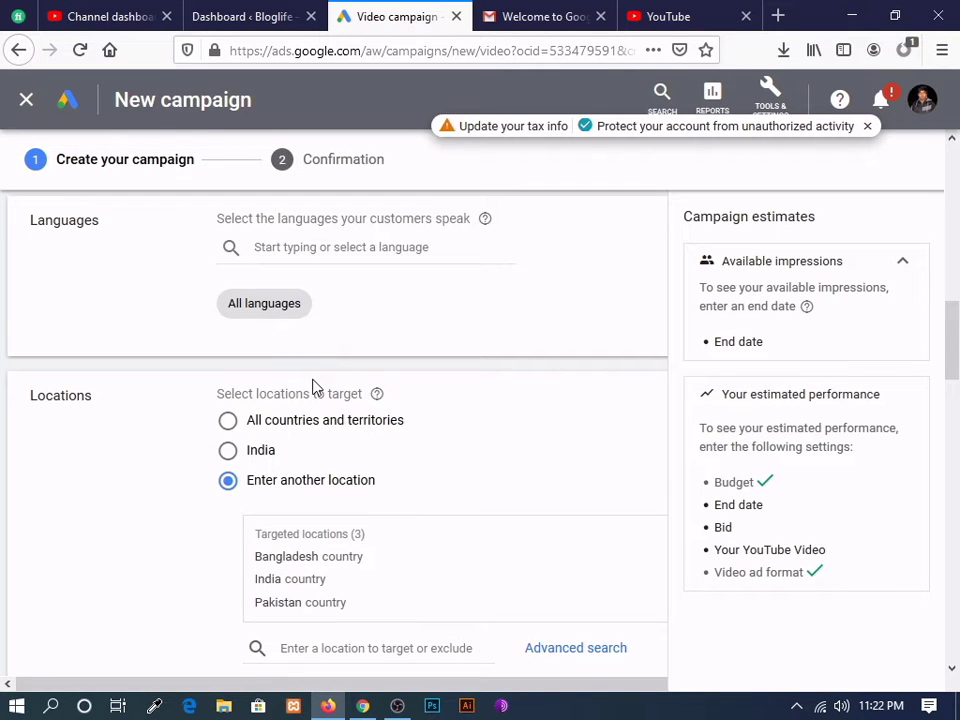
{"action": "scroll", "coordinate": [313, 386], "scroll_direction": "up", "scroll_amount": 3}
{"action": "scroll", "coordinate": [323, 388], "scroll_direction": "up", "scroll_amount": 3}
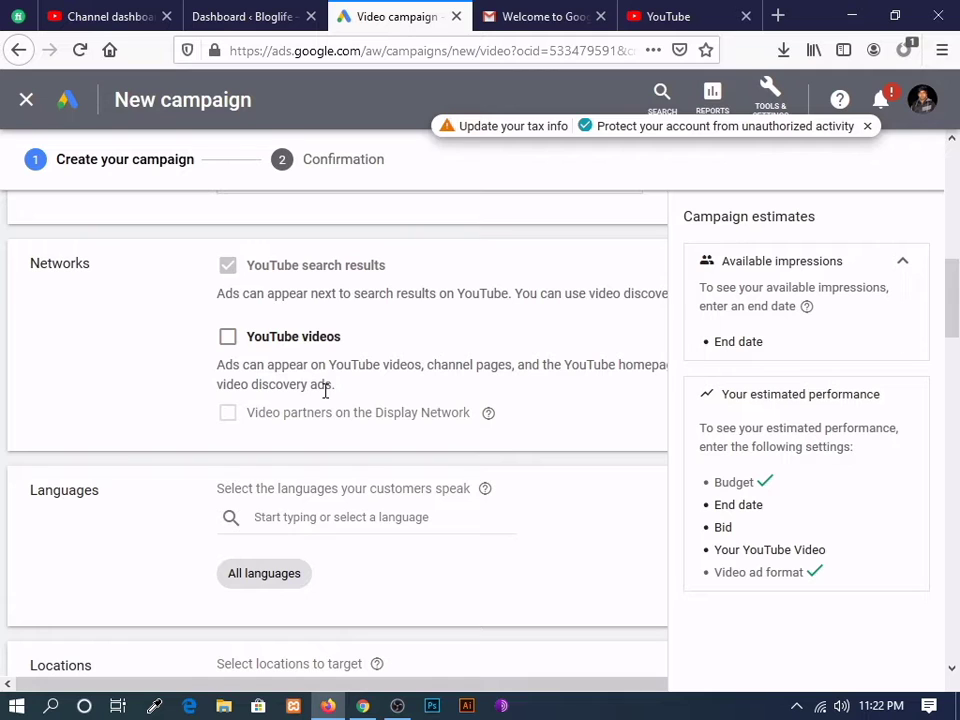
{"action": "scroll", "coordinate": [489, 354], "scroll_direction": "down", "scroll_amount": 7}
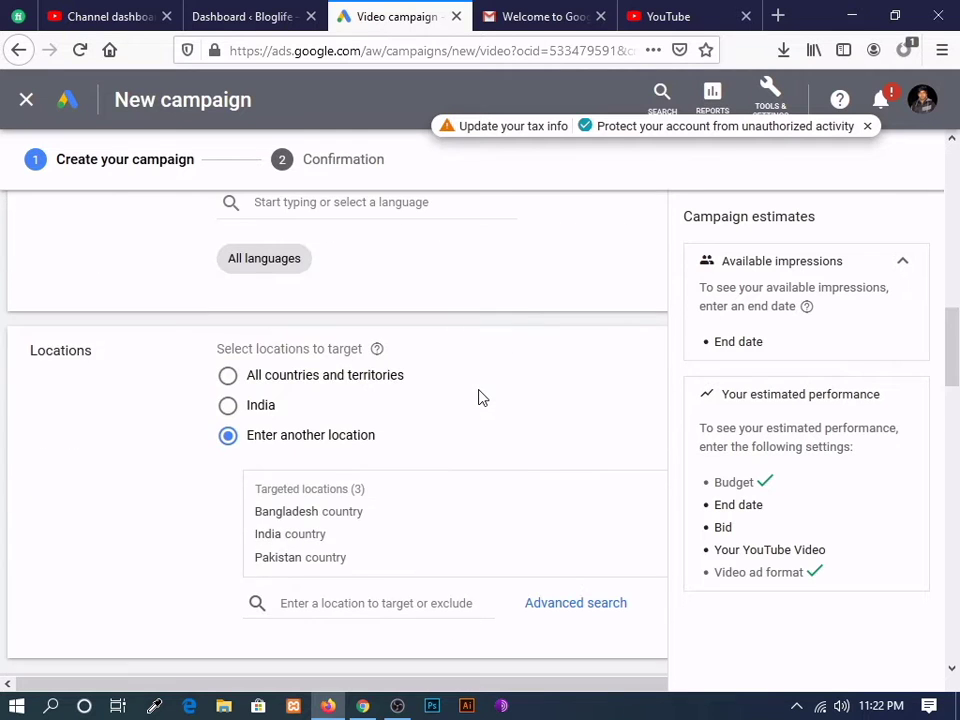
{"action": "scroll", "coordinate": [479, 398], "scroll_direction": "down", "scroll_amount": 4}
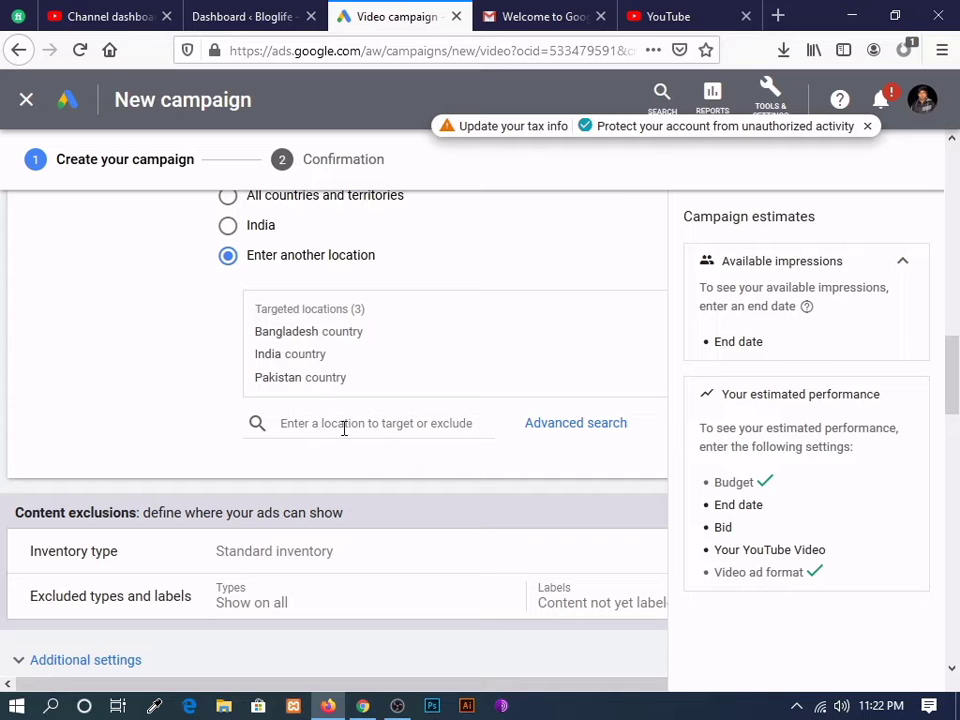
Examine the inventory types and the excluded types and labels, keep the defaults, and collapse both sections
{"action": "scroll", "coordinate": [344, 428], "scroll_direction": "down", "scroll_amount": 4}
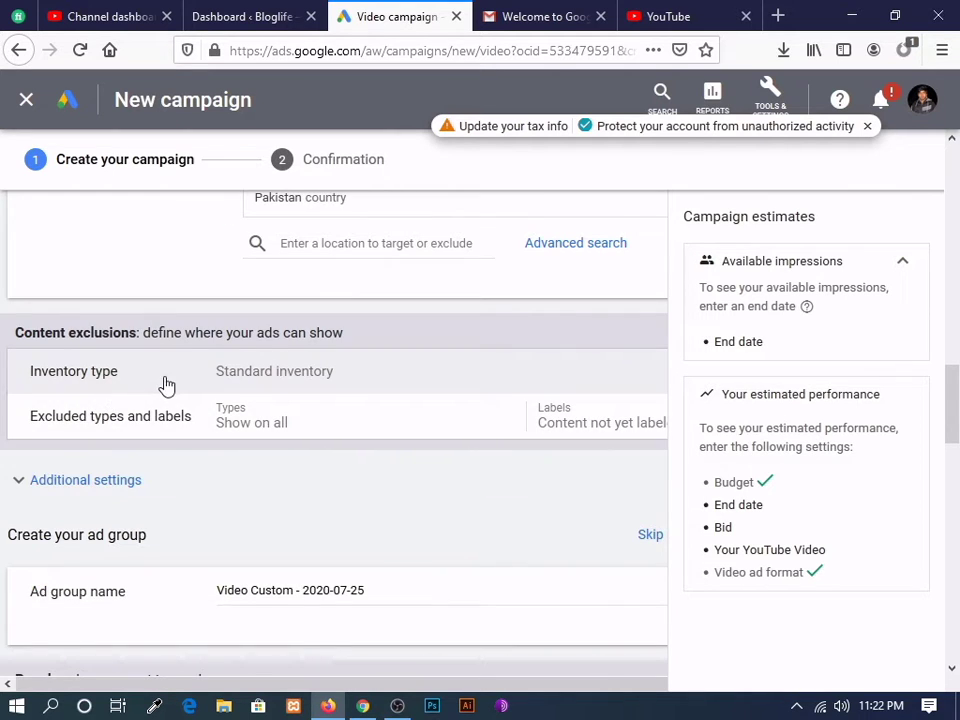
{"action": "left_click", "coordinate": [369, 380]}
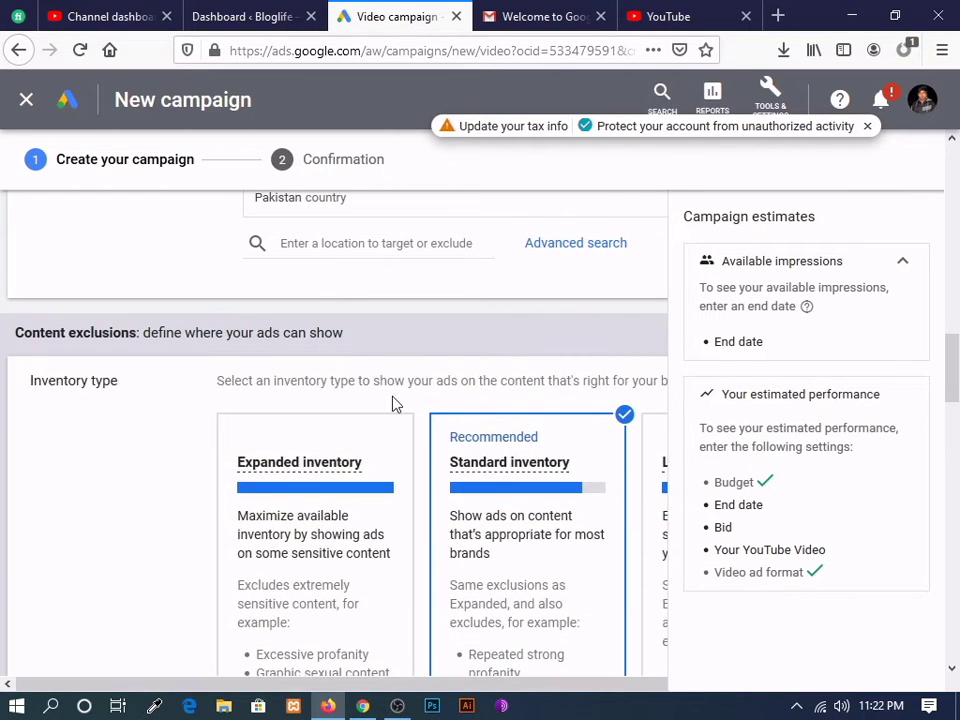
{"action": "scroll", "coordinate": [395, 403], "scroll_direction": "down", "scroll_amount": 2}
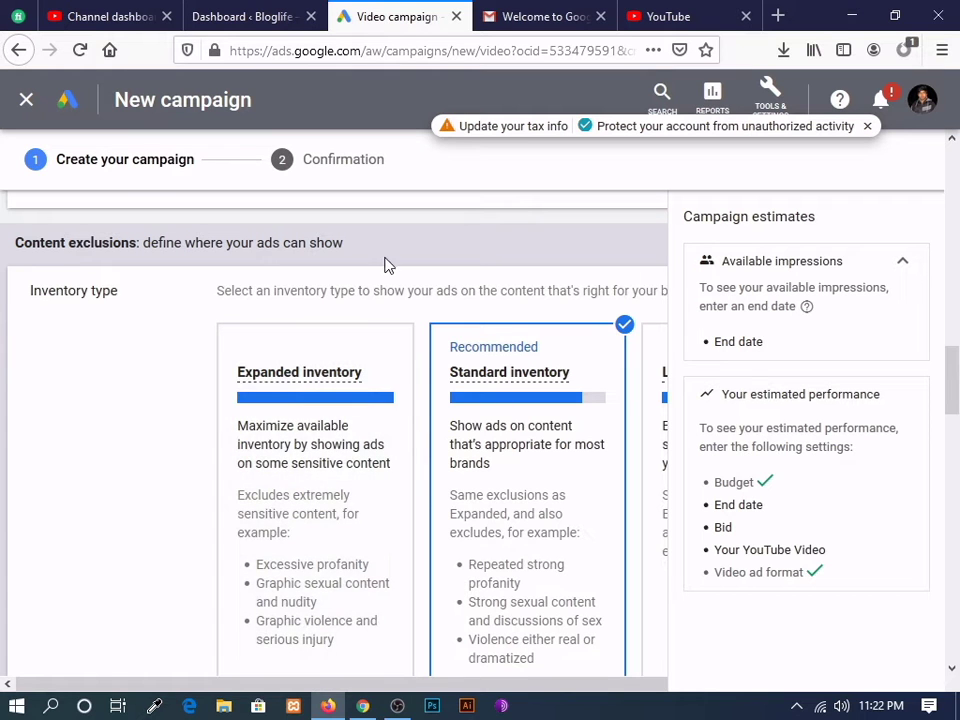
{"action": "scroll", "coordinate": [390, 263], "scroll_direction": "up", "scroll_amount": 2}
{"action": "scroll", "coordinate": [388, 291], "scroll_direction": "down", "scroll_amount": 8}
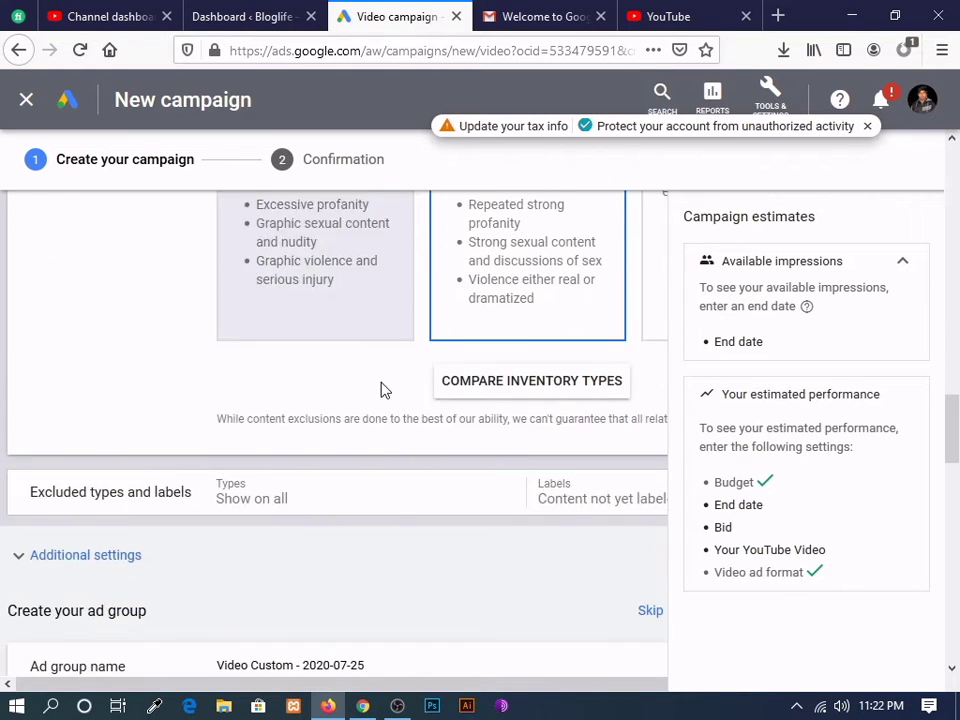
{"action": "left_click", "coordinate": [356, 491]}
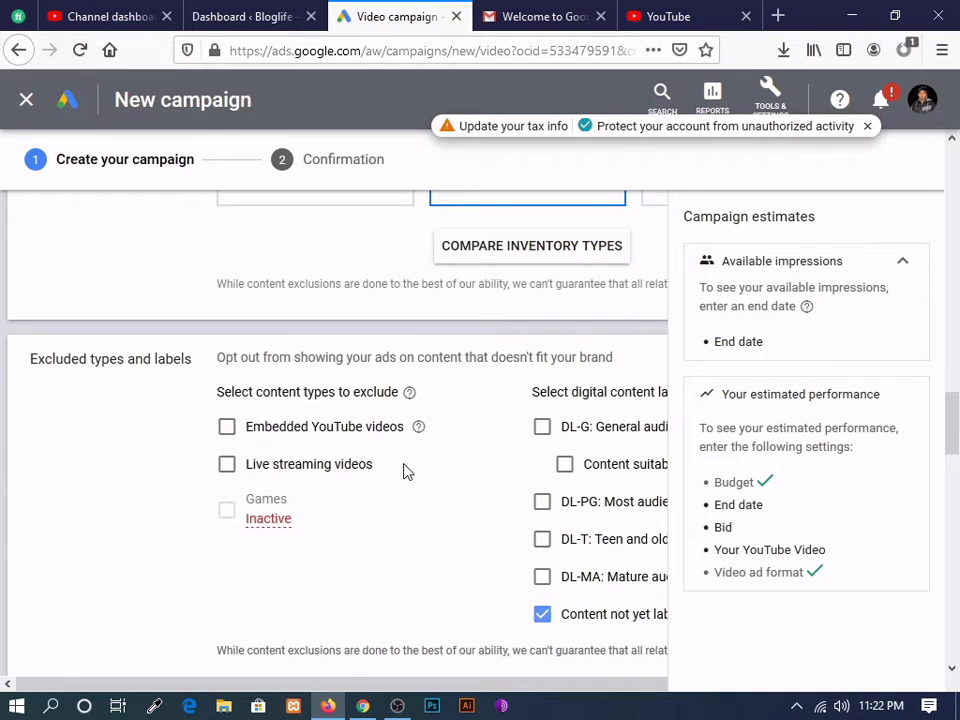
{"action": "left_click_drag", "start_coordinate": [639, 688], "coordinate": [880, 693]}
{"action": "left_click", "coordinate": [616, 362]}
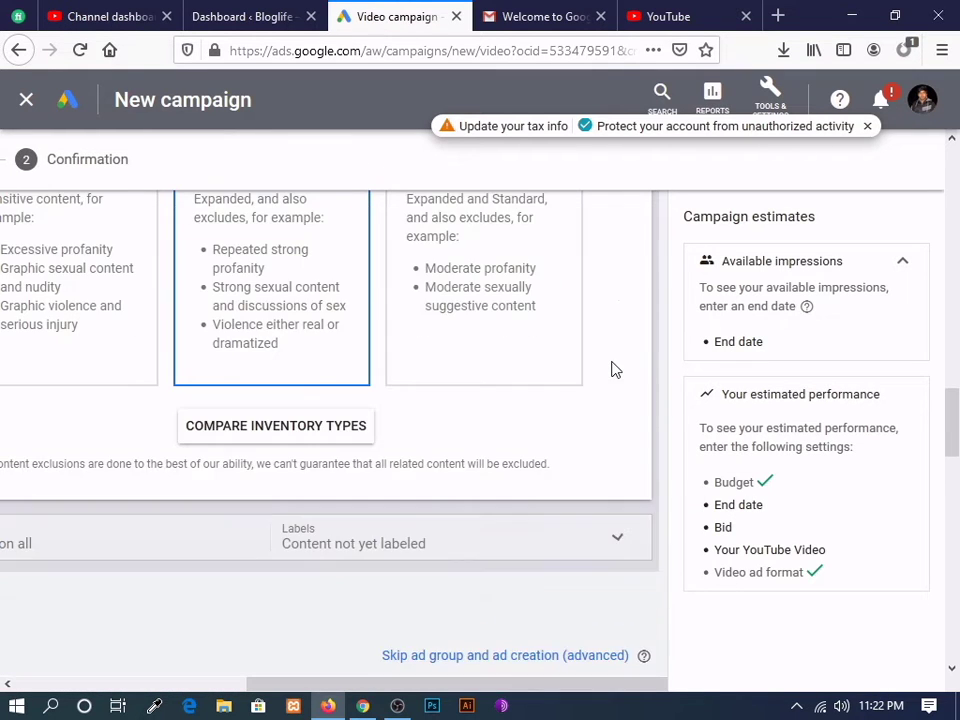
{"action": "scroll", "coordinate": [617, 350], "scroll_direction": "up", "scroll_amount": 3}
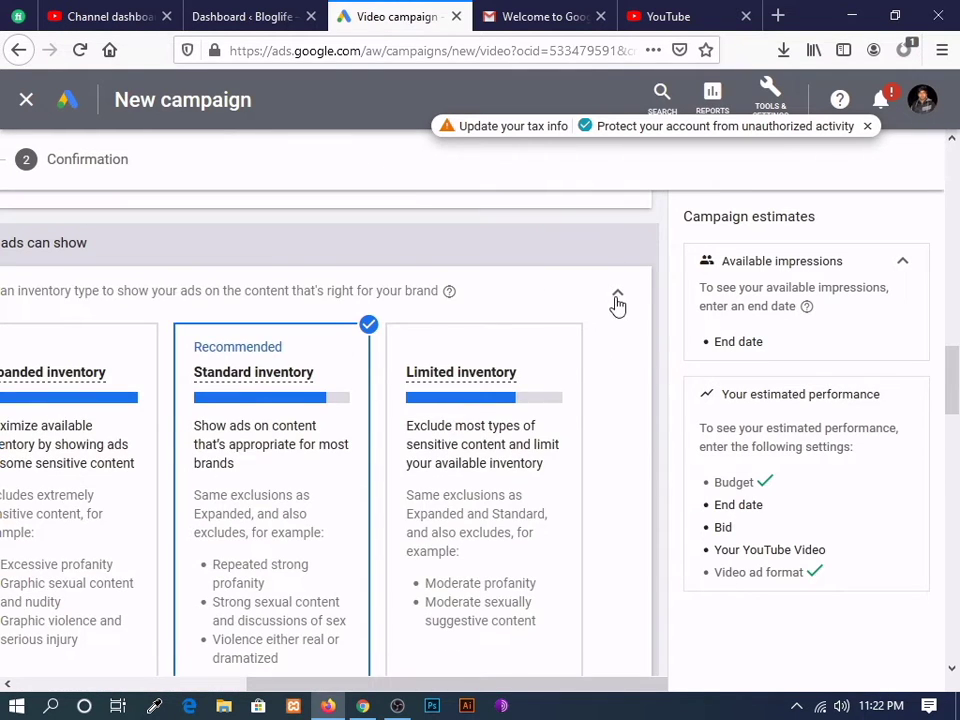
{"action": "left_click", "coordinate": [617, 298]}
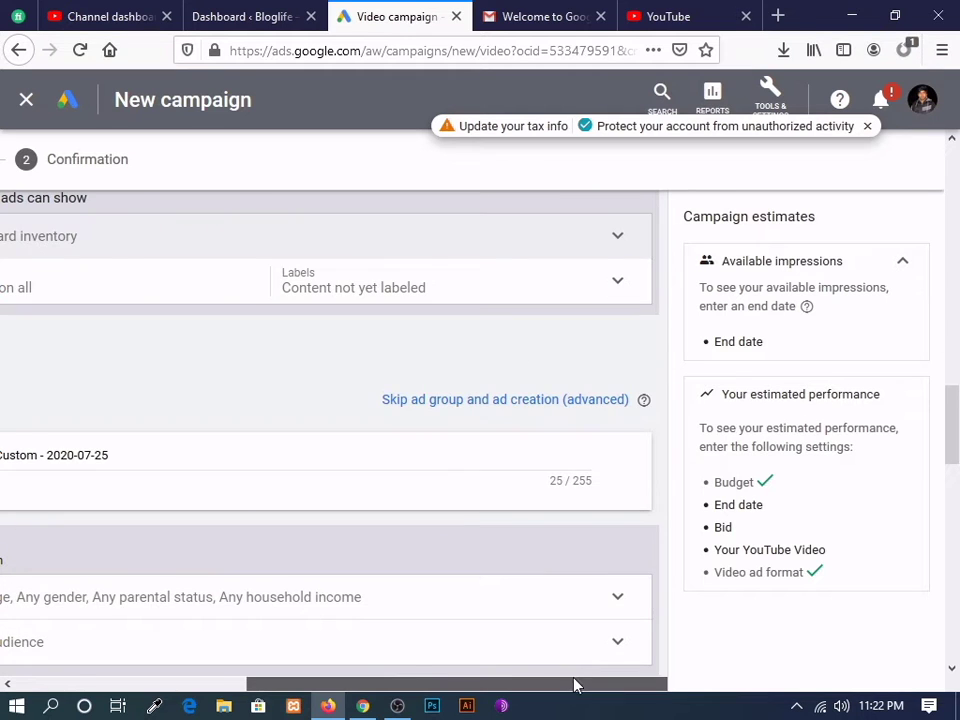
{"action": "left_click_drag", "start_coordinate": [574, 684], "coordinate": [288, 655]}
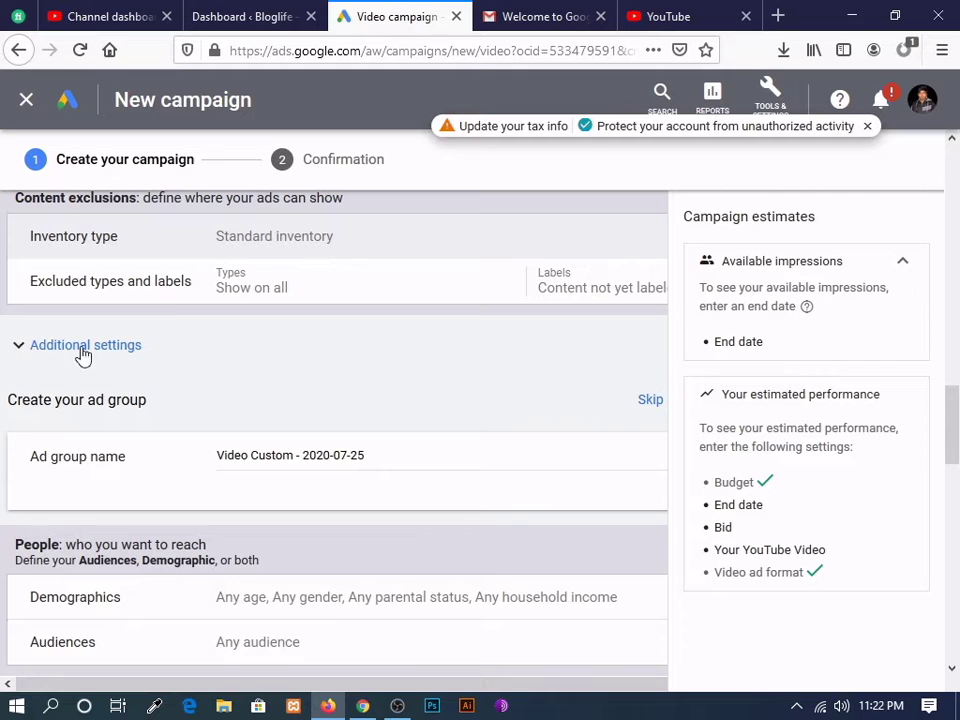
{"action": "scroll", "coordinate": [240, 390], "scroll_direction": "down", "scroll_amount": 1}
{"action": "left_click_drag", "start_coordinate": [340, 685], "coordinate": [204, 668]}
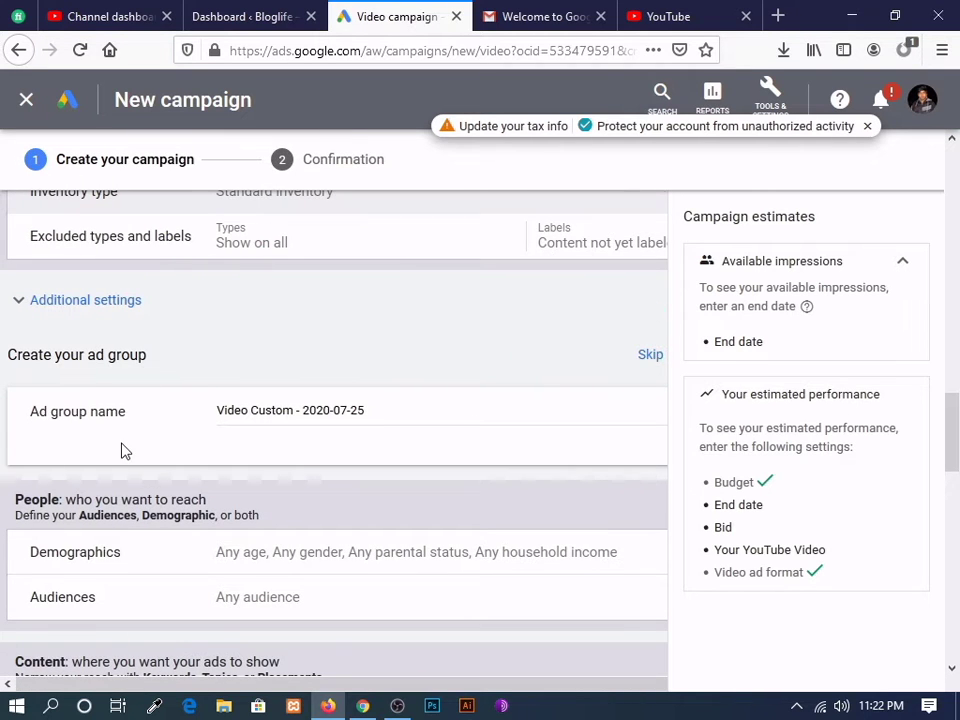
Examine the ad group's keyword targeting and keyword ideas, leave them empty, and collapse the Available impressions estimate and the Keywords section
{"action": "scroll", "coordinate": [122, 450], "scroll_direction": "down", "scroll_amount": 1}
{"action": "scroll", "coordinate": [230, 478], "scroll_direction": "down", "scroll_amount": 3}
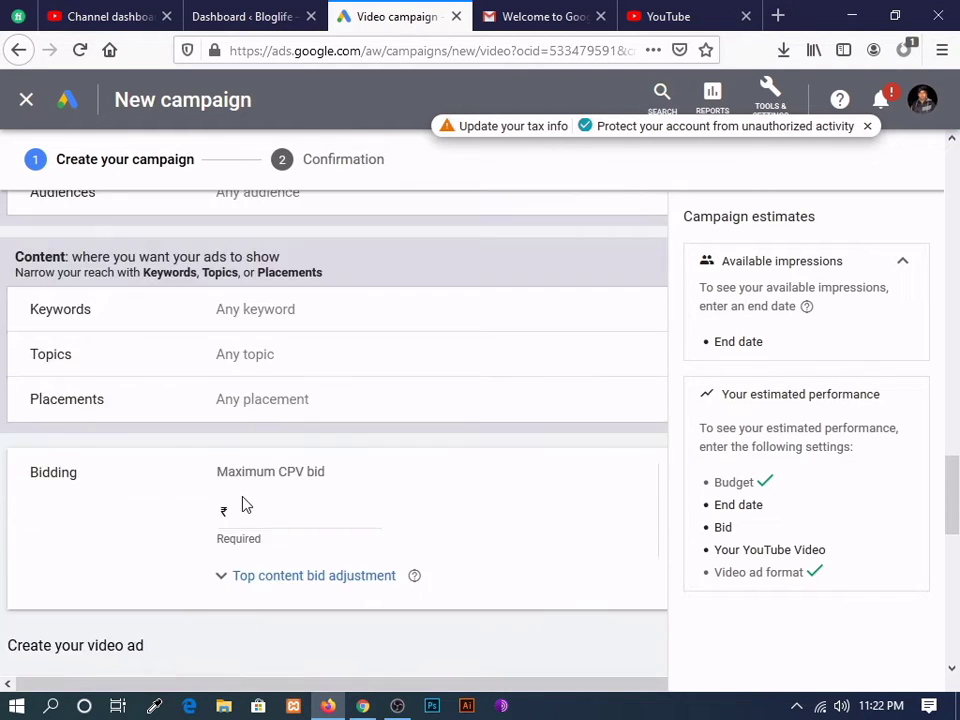
{"action": "left_click", "coordinate": [86, 320]}
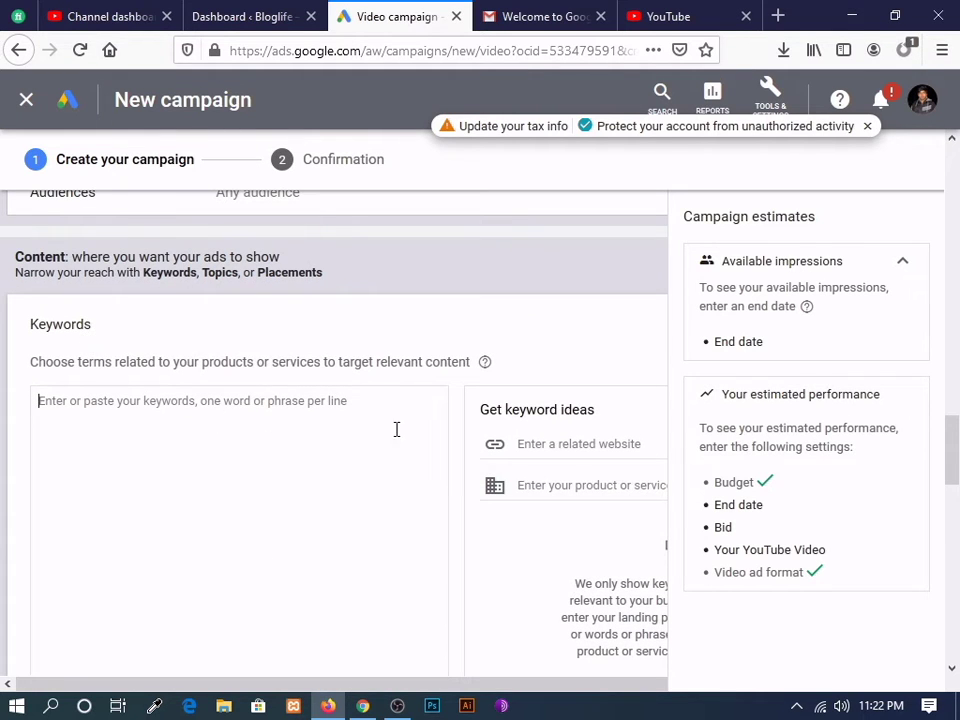
{"action": "left_click_drag", "start_coordinate": [522, 693], "coordinate": [729, 694]}
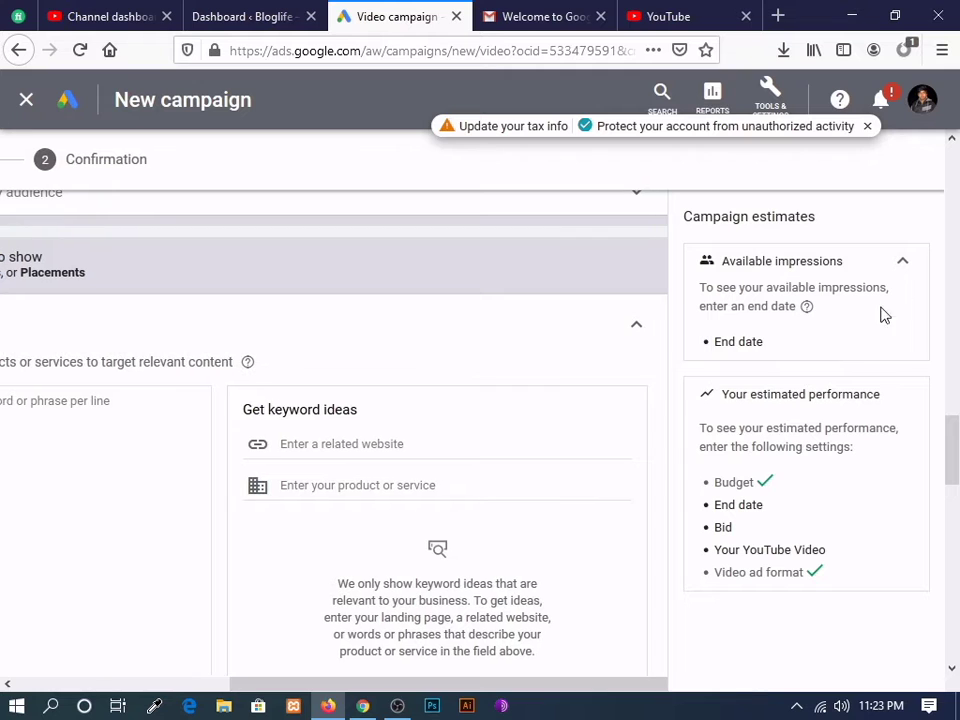
{"action": "left_click", "coordinate": [907, 268]}
{"action": "scroll", "coordinate": [698, 368], "scroll_direction": "up", "scroll_amount": 5}
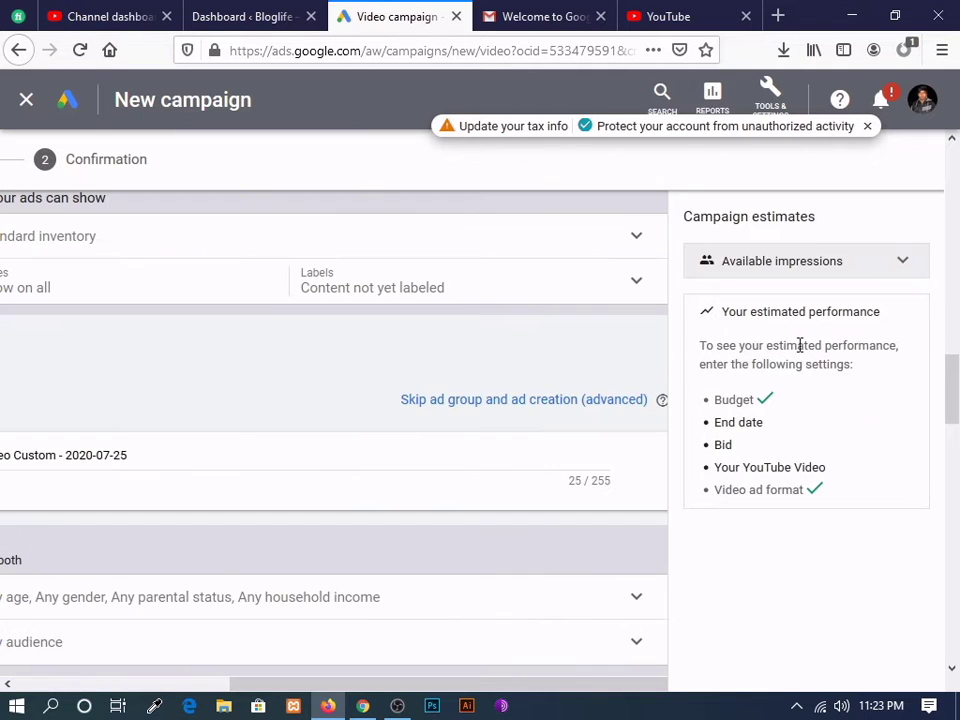
{"action": "scroll", "coordinate": [375, 572], "scroll_direction": "down", "scroll_amount": 5}
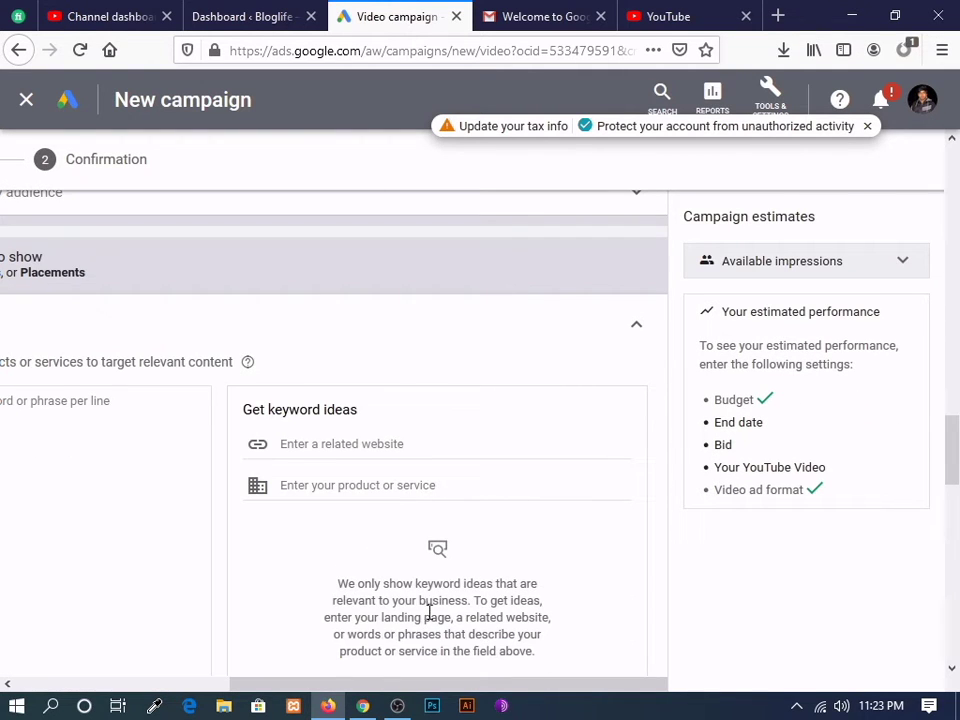
{"action": "scroll", "coordinate": [400, 605], "scroll_direction": "down", "scroll_amount": 2}
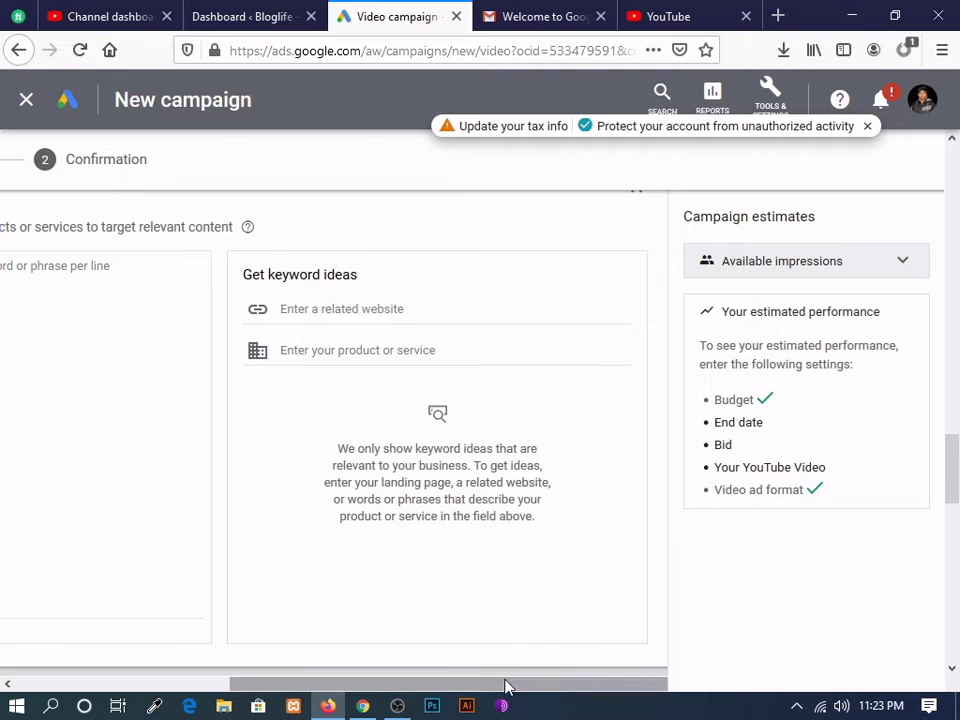
{"action": "left_click_drag", "start_coordinate": [506, 686], "coordinate": [530, 662]}
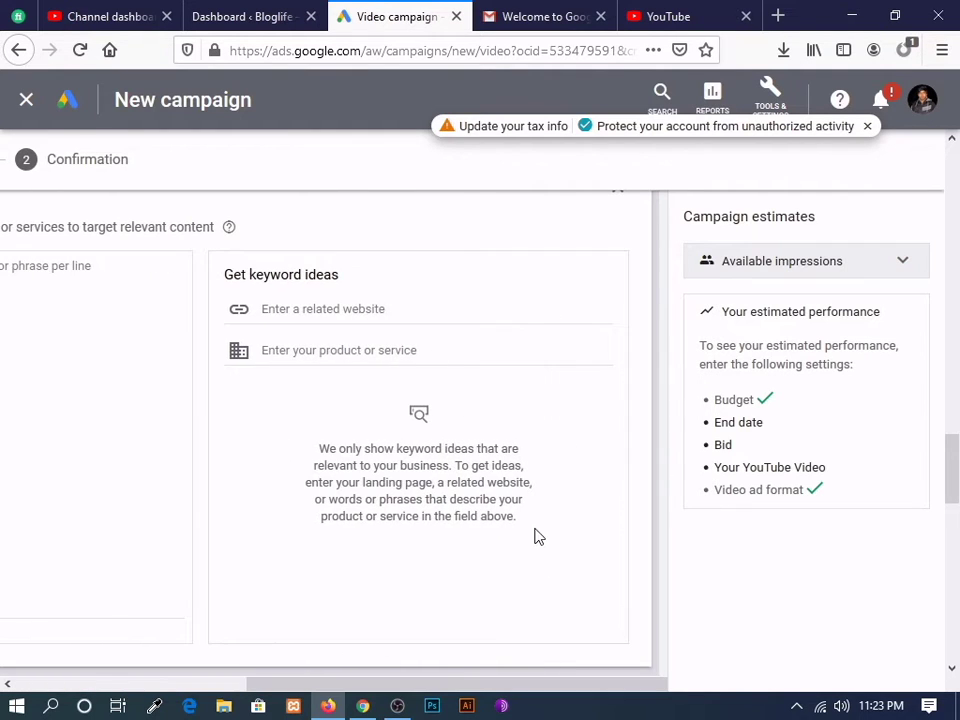
{"action": "scroll", "coordinate": [628, 422], "scroll_direction": "up", "scroll_amount": 2}
{"action": "left_click", "coordinate": [617, 370]}
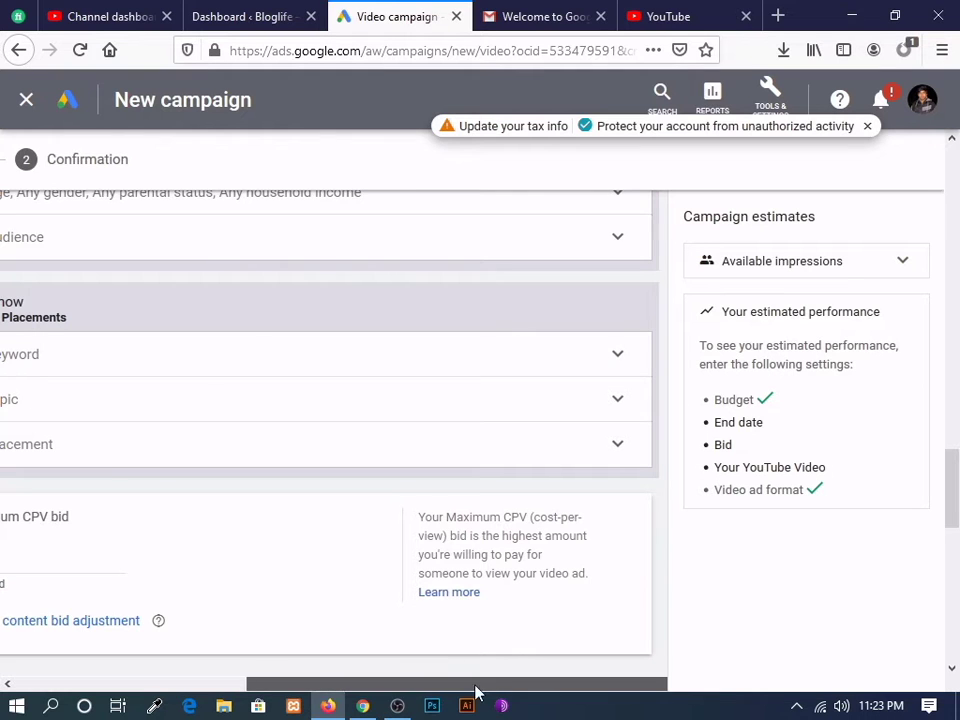
Set the ad group's maximum CPV bid to ₹0.20 and leave the top content bid adjustment unused
{"action": "left_click_drag", "start_coordinate": [475, 690], "coordinate": [229, 690]}
{"action": "scroll", "coordinate": [112, 498], "scroll_direction": "down", "scroll_amount": 1}
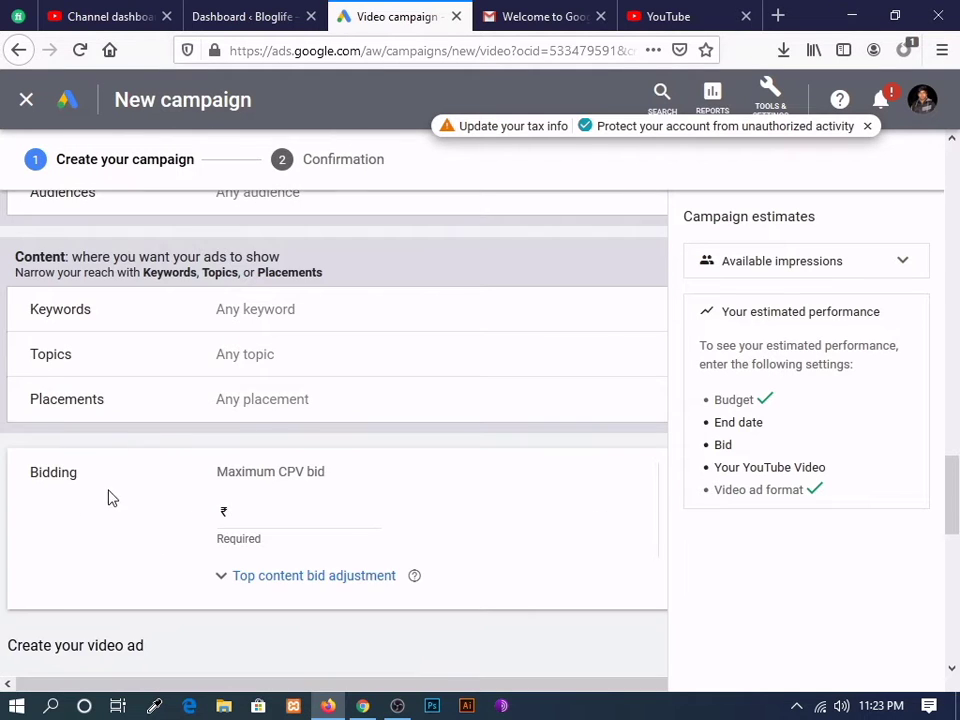
{"action": "scroll", "coordinate": [112, 498], "scroll_direction": "down", "scroll_amount": 3}
{"action": "left_click", "coordinate": [278, 375]}
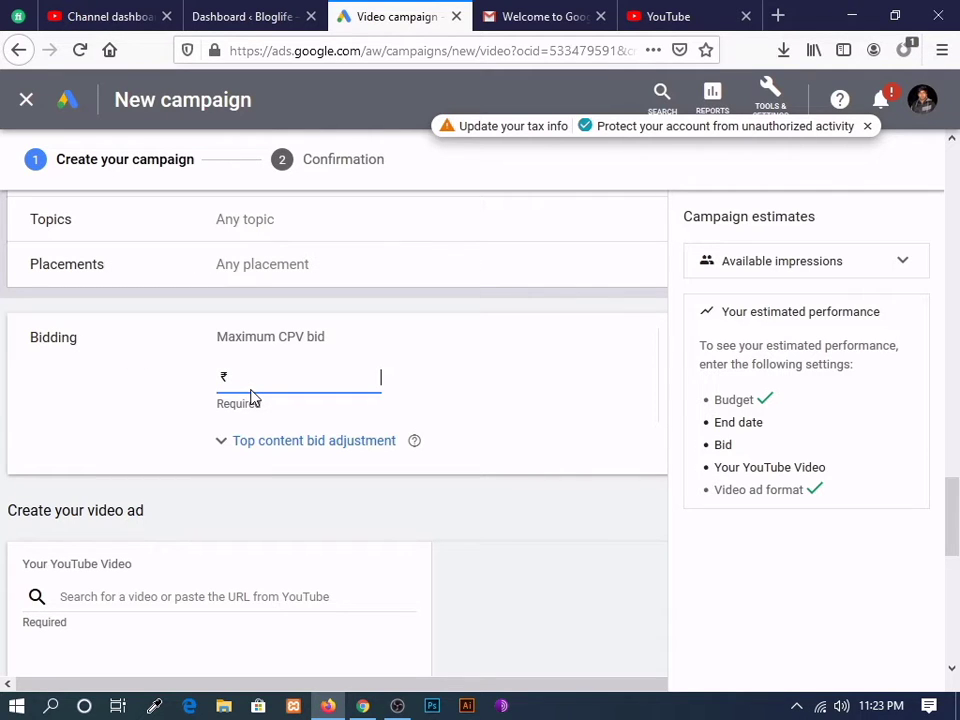
{"action": "type", "text": "0.20"}
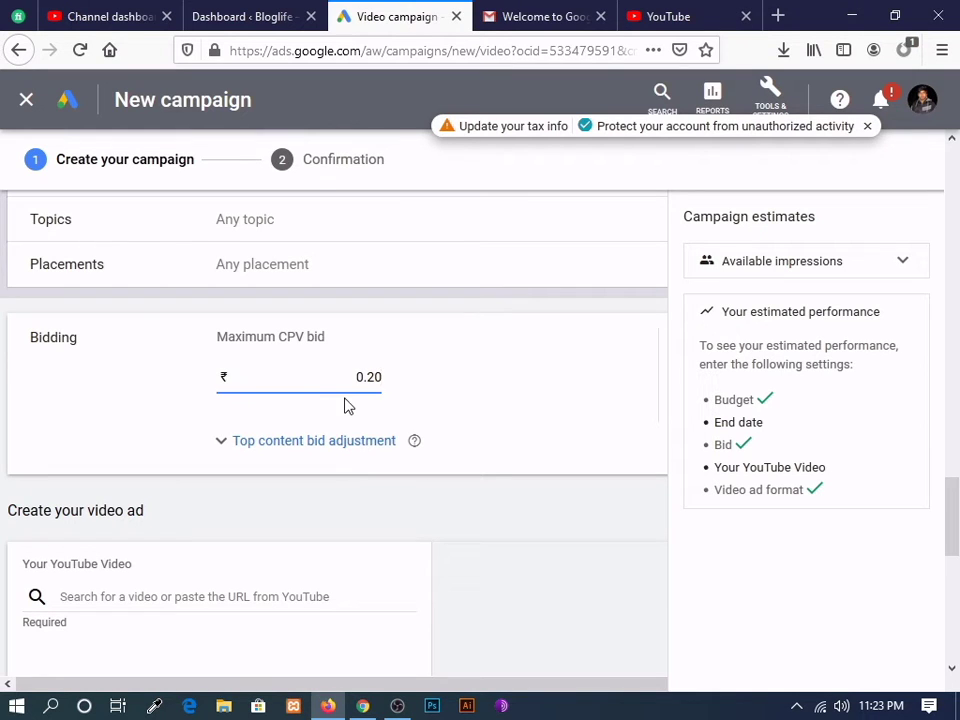
{"action": "left_click", "coordinate": [226, 446]}
{"action": "left_click", "coordinate": [226, 446]}
{"action": "scroll", "coordinate": [340, 512], "scroll_direction": "down", "scroll_amount": 2}
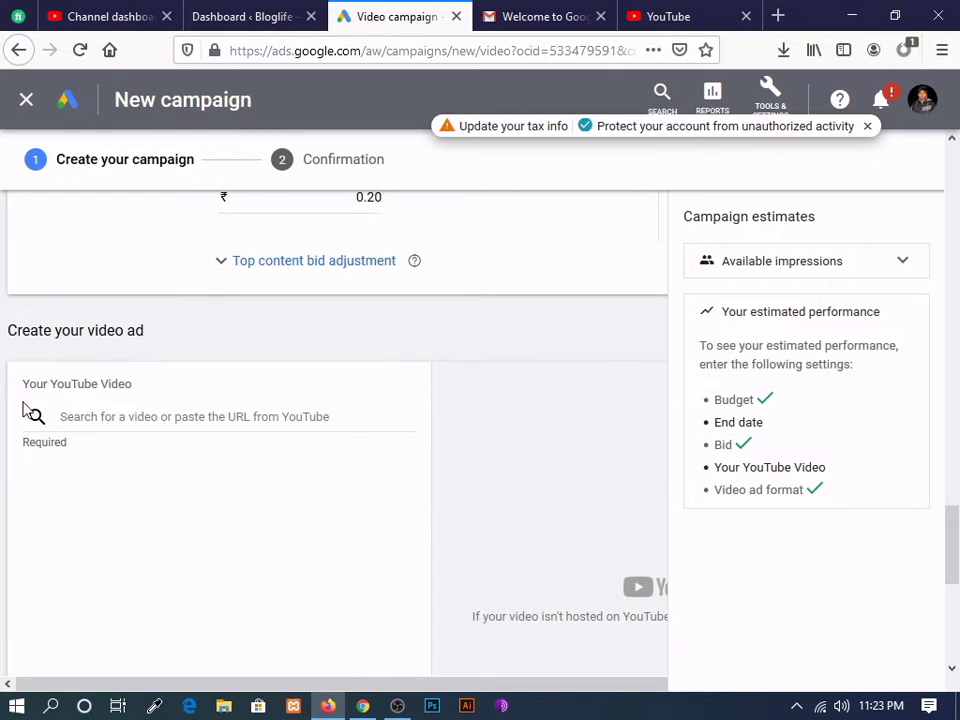
Switch to YouTube and open The codestar channel's page to find a video for the ad
{"action": "left_click", "coordinate": [90, 416]}
{"action": "scroll", "coordinate": [386, 469], "scroll_direction": "down", "scroll_amount": 3}
{"action": "scroll", "coordinate": [250, 462], "scroll_direction": "up", "scroll_amount": 4}
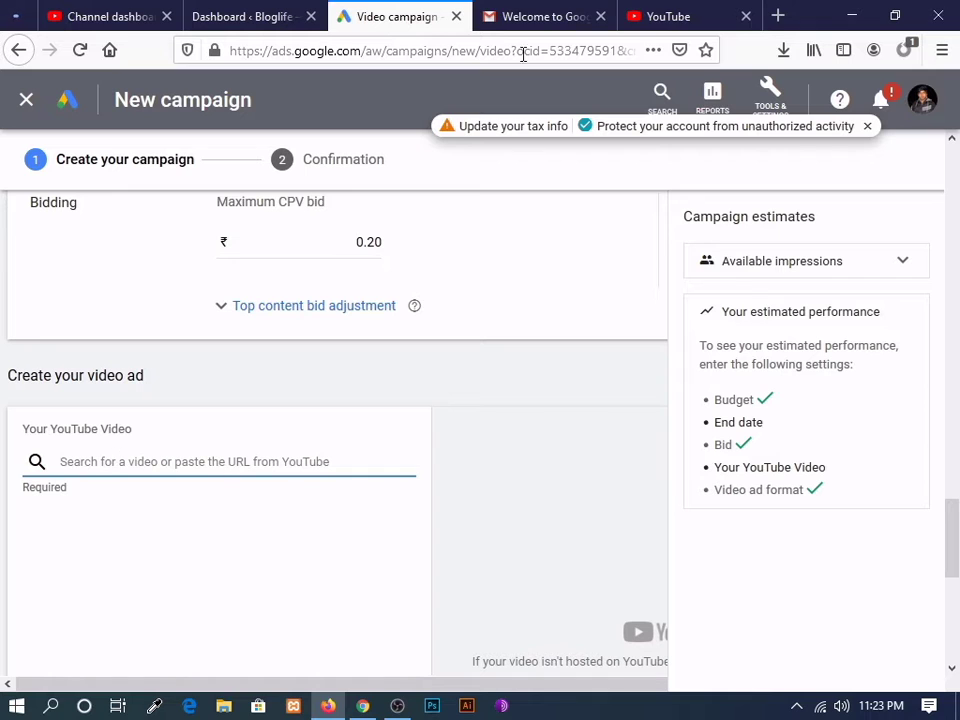
{"action": "left_click", "coordinate": [78, 10]}
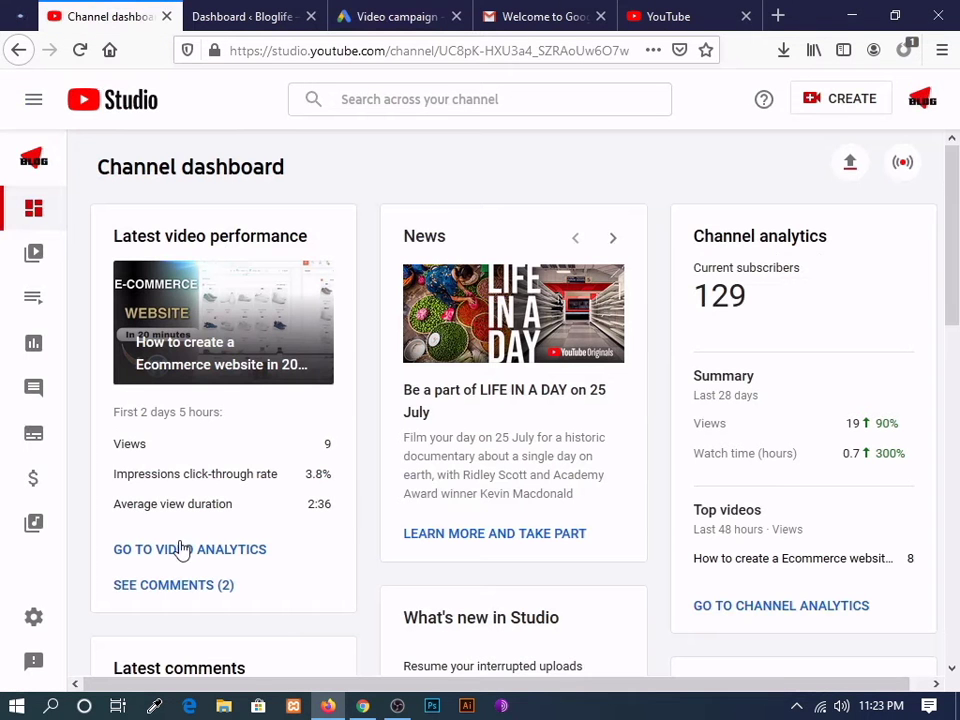
{"action": "left_click", "coordinate": [668, 16]}
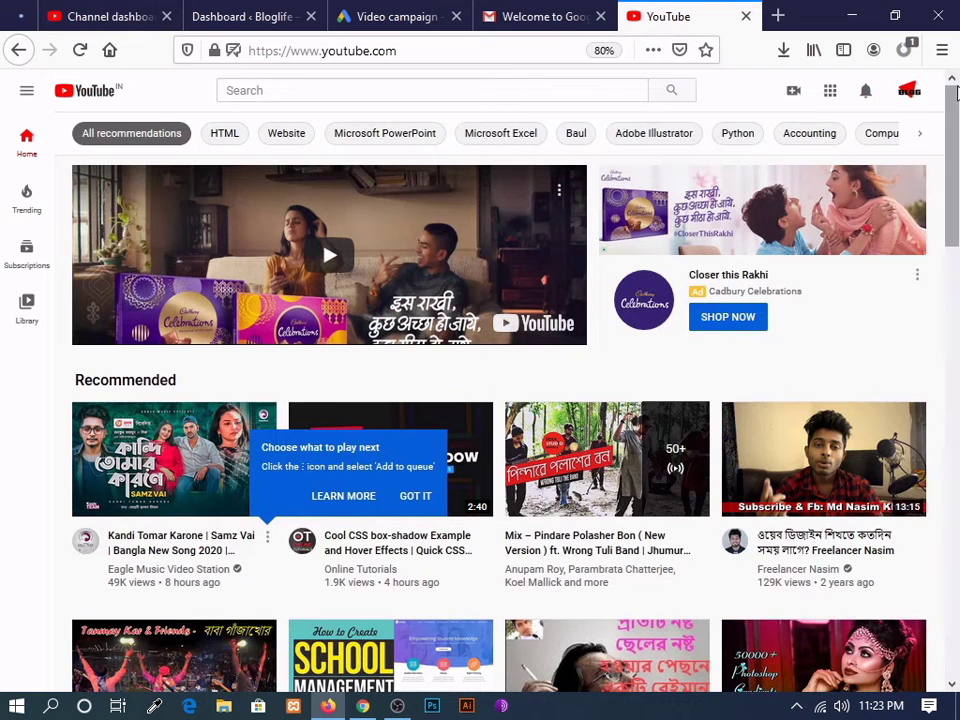
{"action": "left_click", "coordinate": [914, 94]}
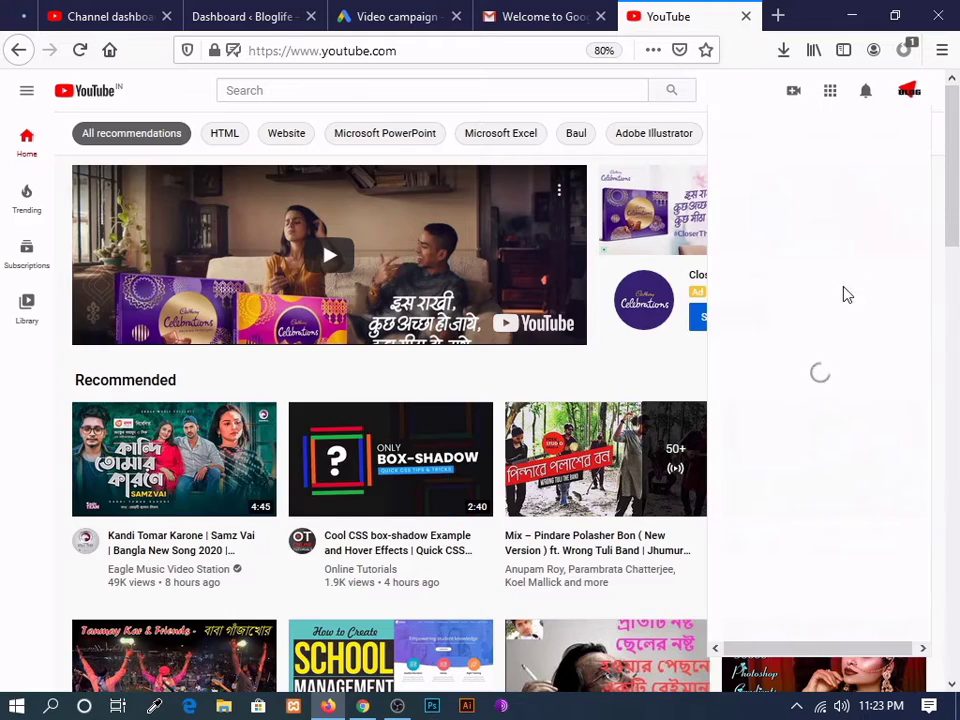
{"action": "left_click", "coordinate": [910, 96]}
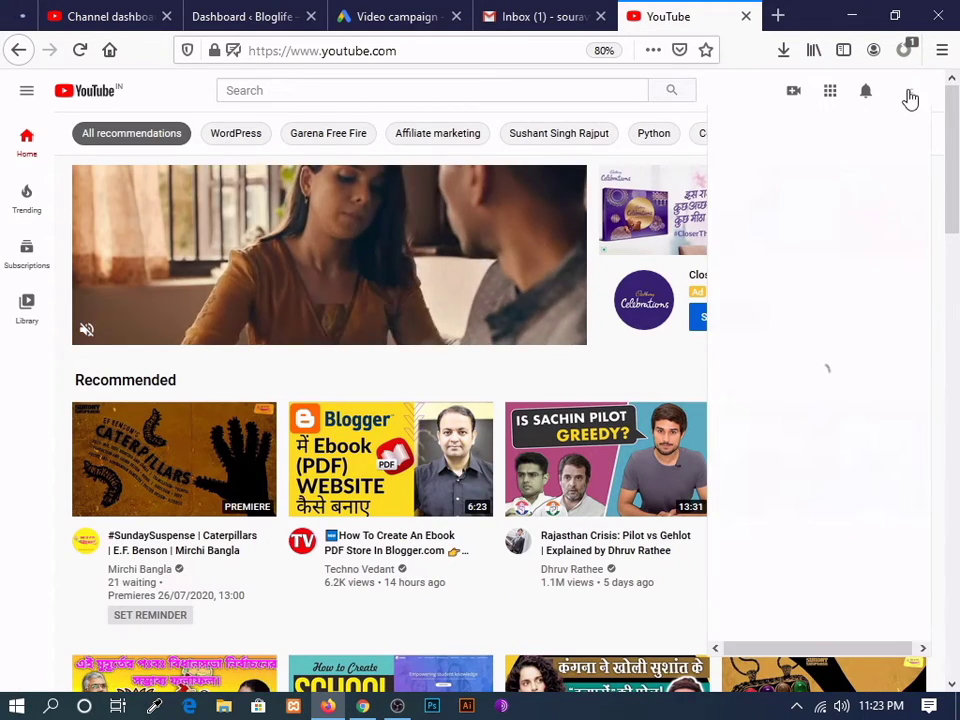
{"action": "left_click", "coordinate": [806, 196]}
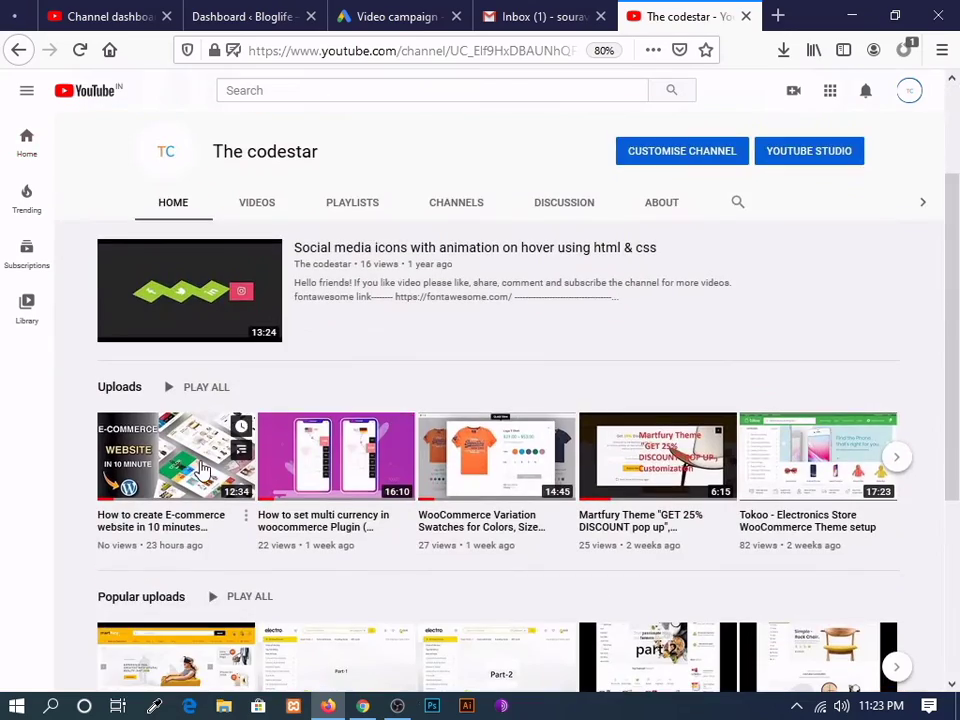
Copy the share link of the popular upload "Martfury - WordPress Theme install & Demo import part-1"
{"action": "left_click", "coordinate": [203, 468]}
{"action": "left_click", "coordinate": [18, 49]}
{"action": "scroll", "coordinate": [369, 467], "scroll_direction": "down", "scroll_amount": 4}
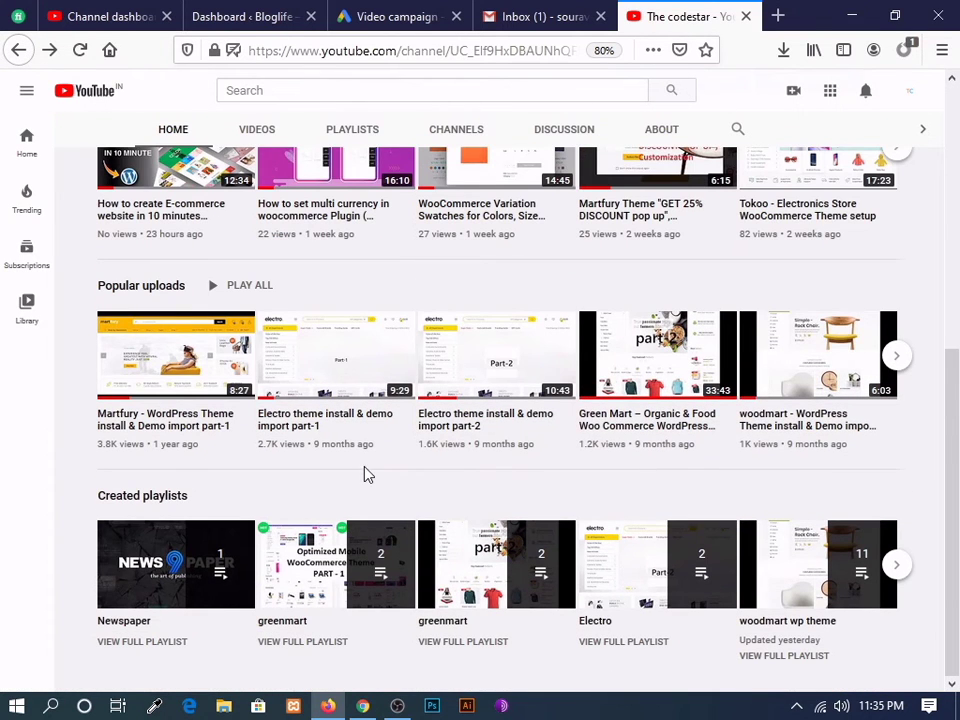
{"action": "left_click", "coordinate": [158, 433]}
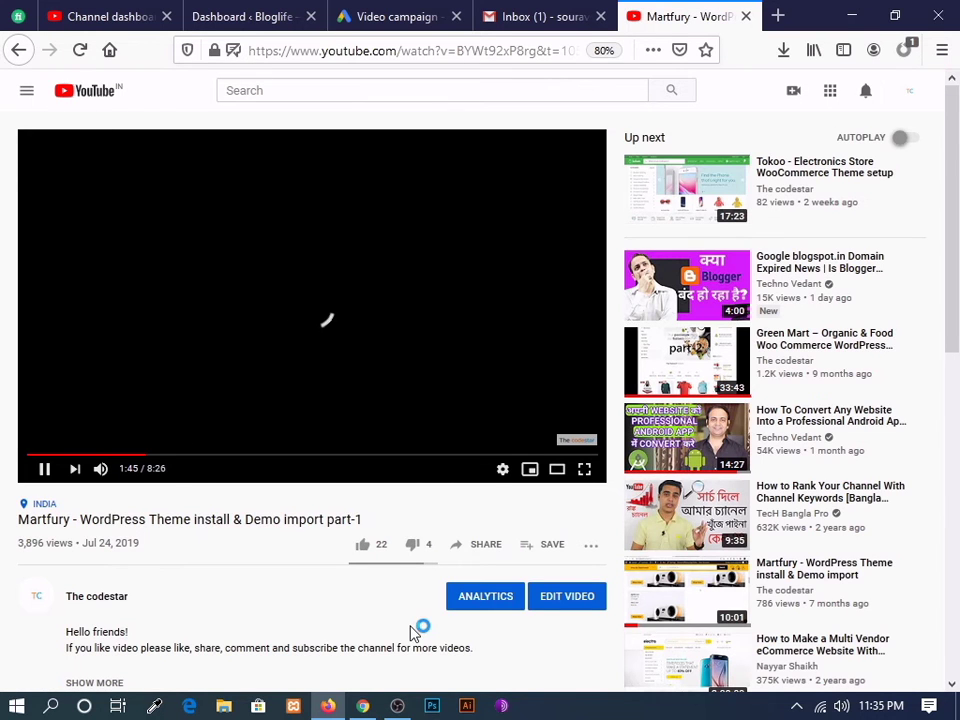
{"action": "left_click", "coordinate": [482, 544]}
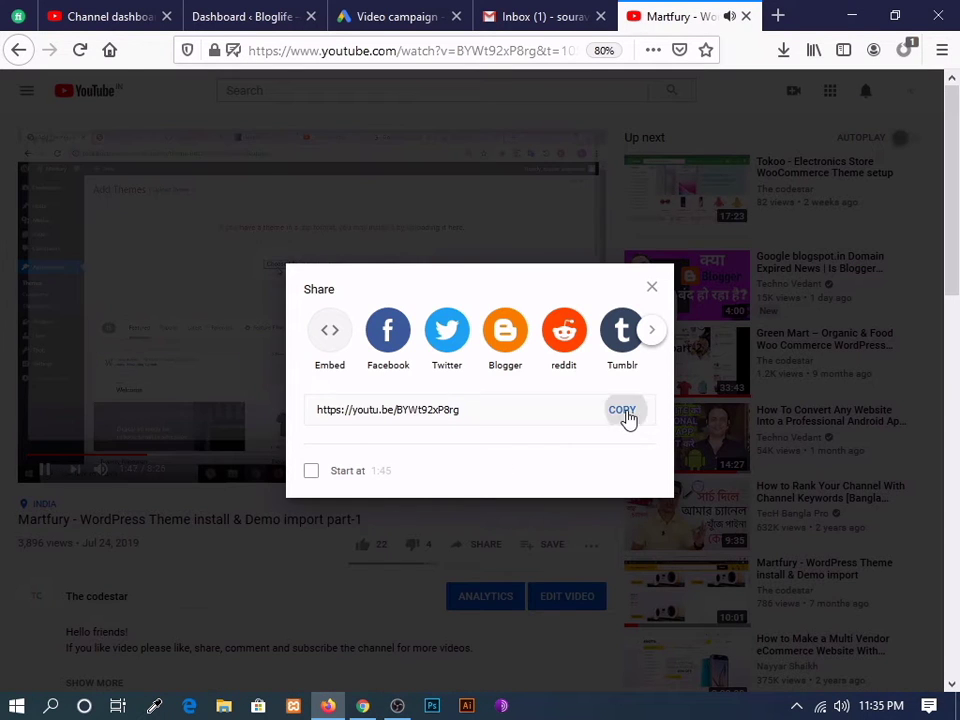
{"action": "left_click", "coordinate": [622, 410]}
{"action": "left_click", "coordinate": [19, 50]}
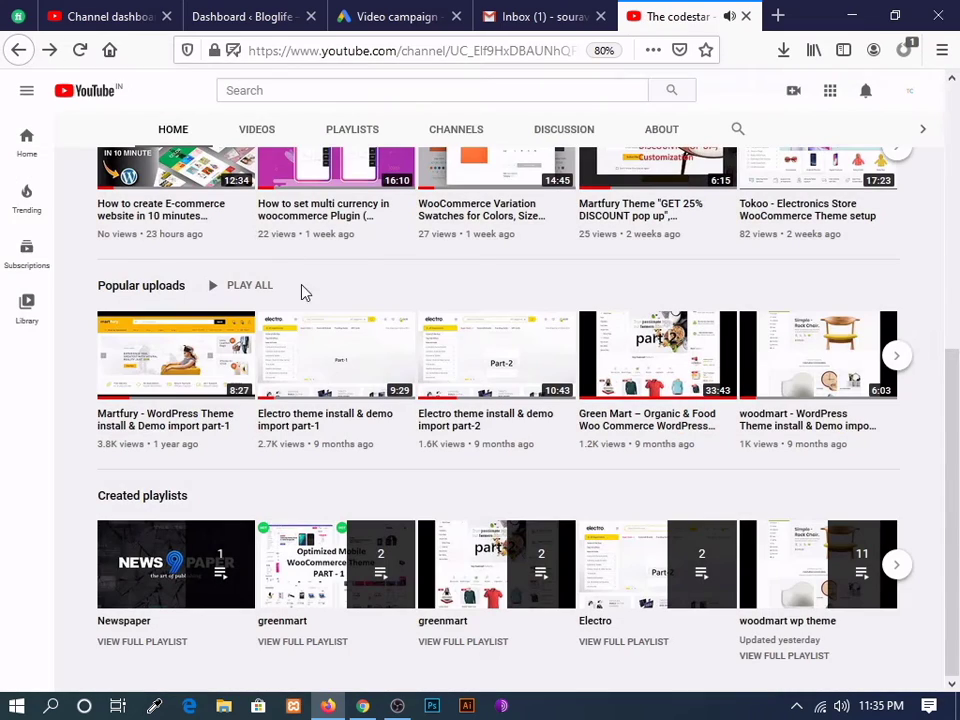
Return to the Google Ads campaign and replace the ad's E-commerce video with the copied Martfury video link
{"action": "left_click", "coordinate": [383, 22]}
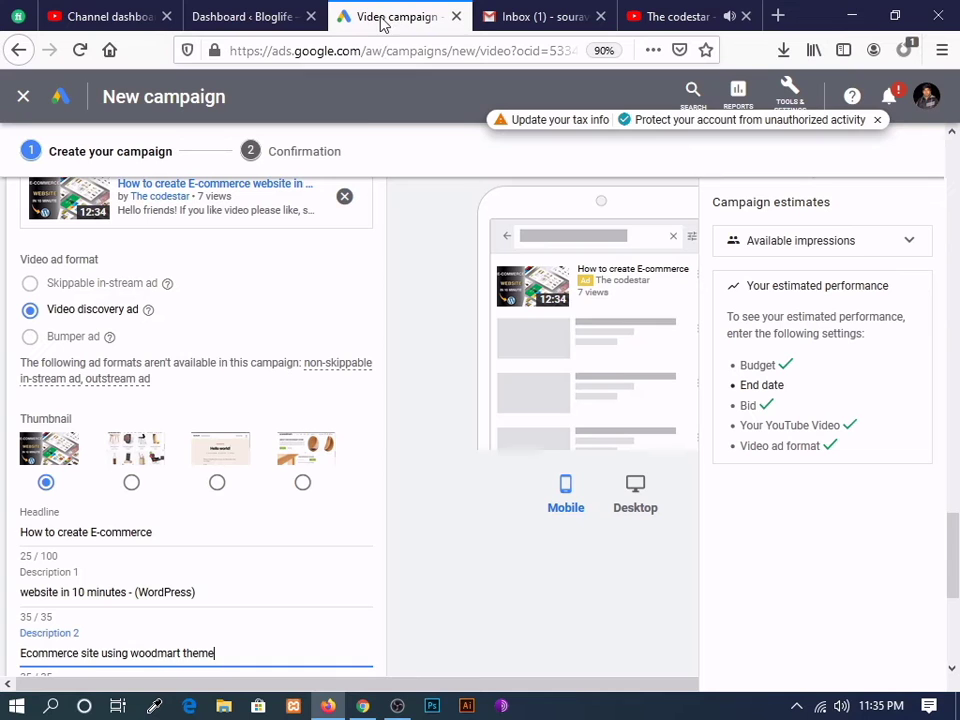
{"action": "scroll", "coordinate": [182, 354], "scroll_direction": "up", "scroll_amount": 3}
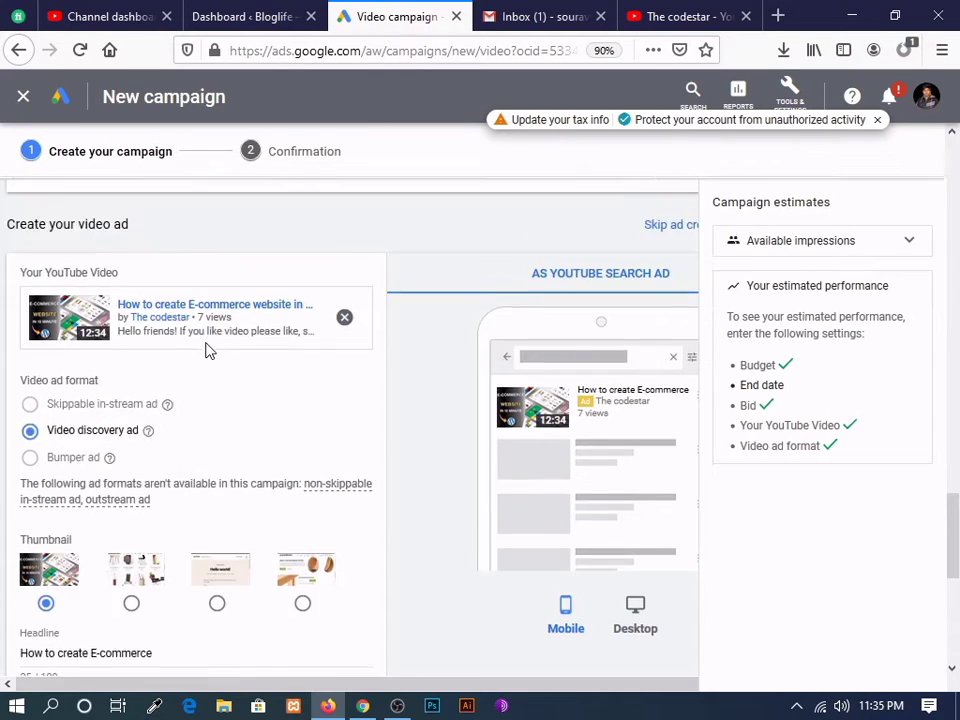
{"action": "scroll", "coordinate": [208, 350], "scroll_direction": "up", "scroll_amount": 3}
{"action": "left_click", "coordinate": [343, 438]}
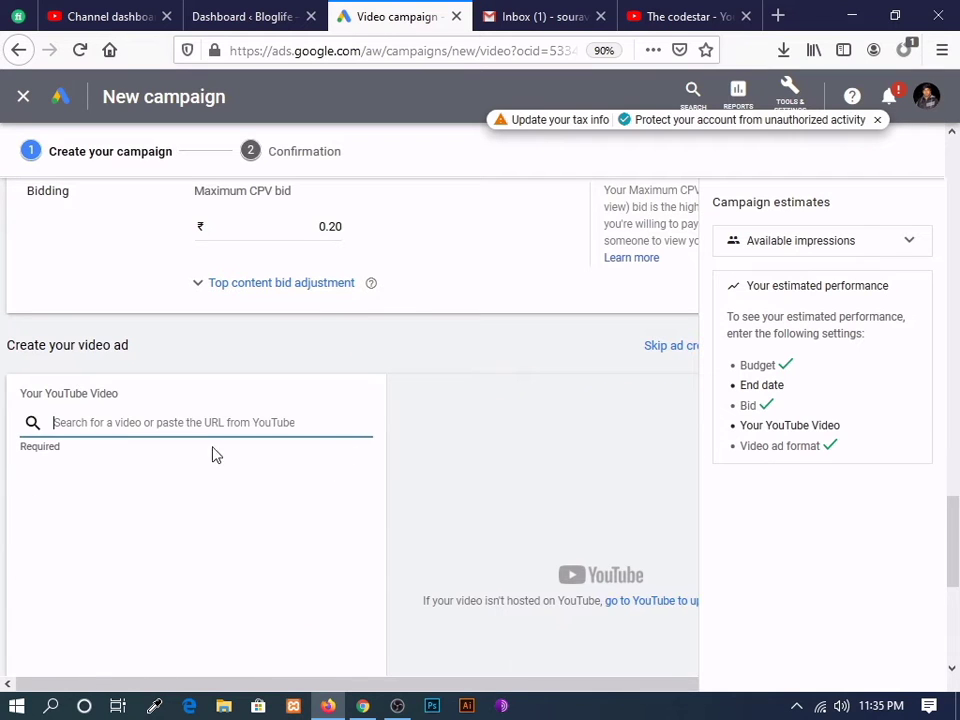
{"action": "scroll", "coordinate": [180, 430], "scroll_direction": "down", "scroll_amount": 8}
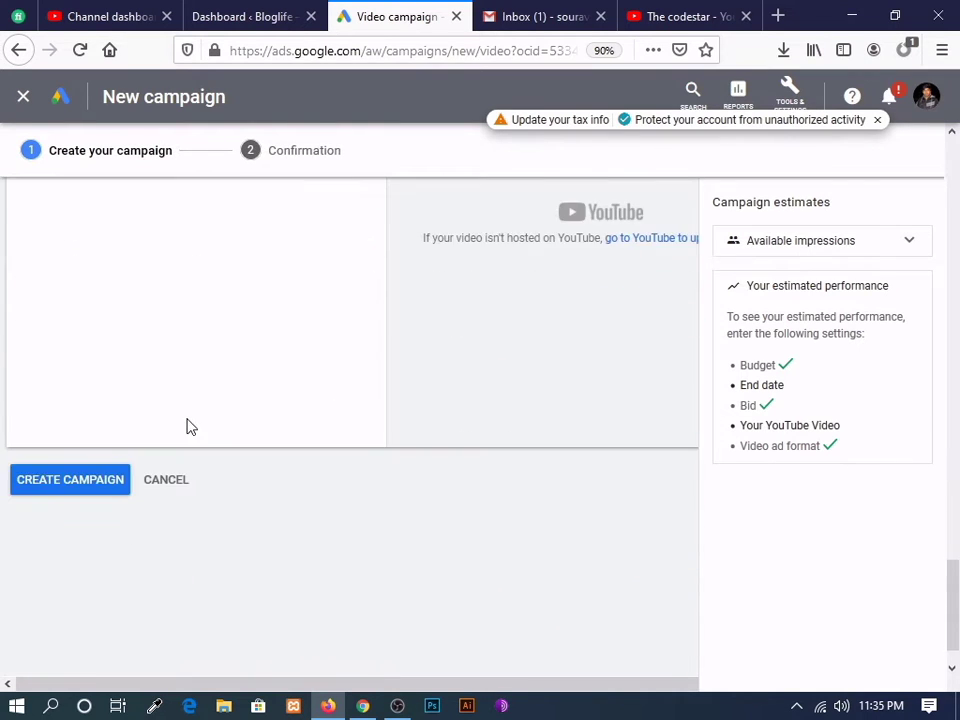
{"action": "scroll", "coordinate": [195, 420], "scroll_direction": "up", "scroll_amount": 5}
{"action": "key", "text": "ctrl+v"}
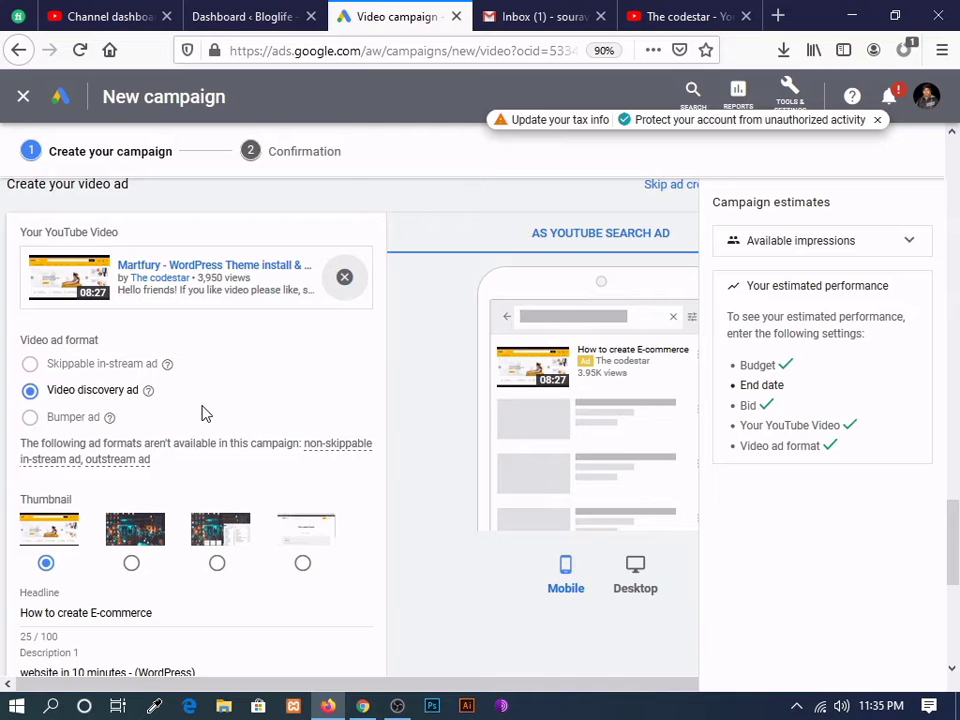
Change the video ad's Description 1 to "website using for WordPress"
{"action": "scroll", "coordinate": [170, 500], "scroll_direction": "down", "scroll_amount": 3}
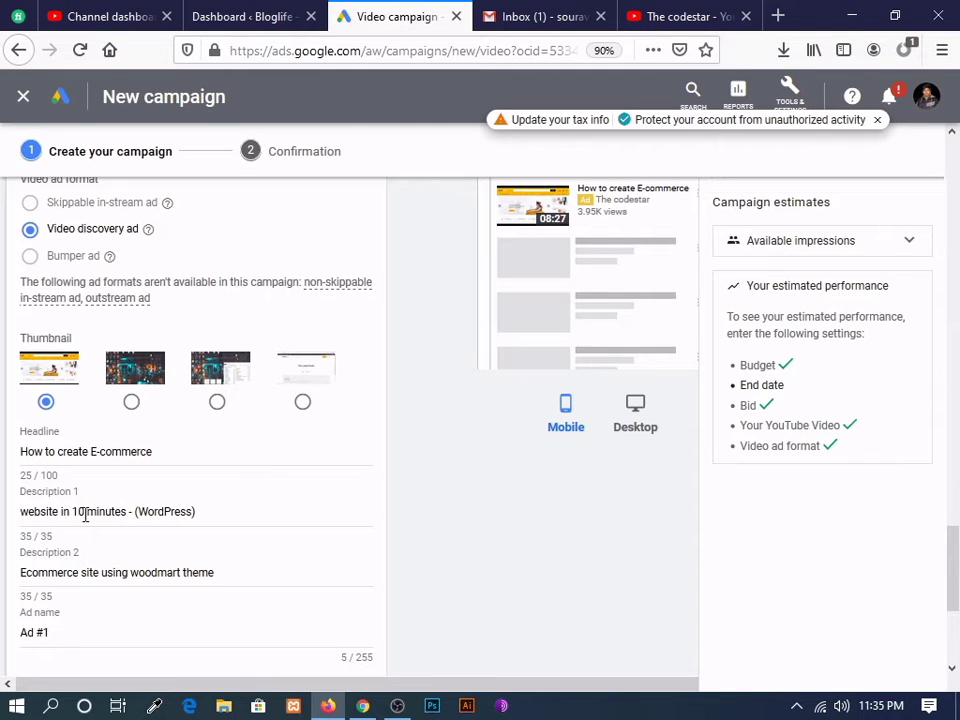
{"action": "left_click_drag", "start_coordinate": [60, 512], "coordinate": [136, 512]}
{"action": "key", "text": "BackSpace"}
{"action": "scroll", "coordinate": [343, 611], "scroll_direction": "down", "scroll_amount": 1}
{"action": "type", "text": "us"}
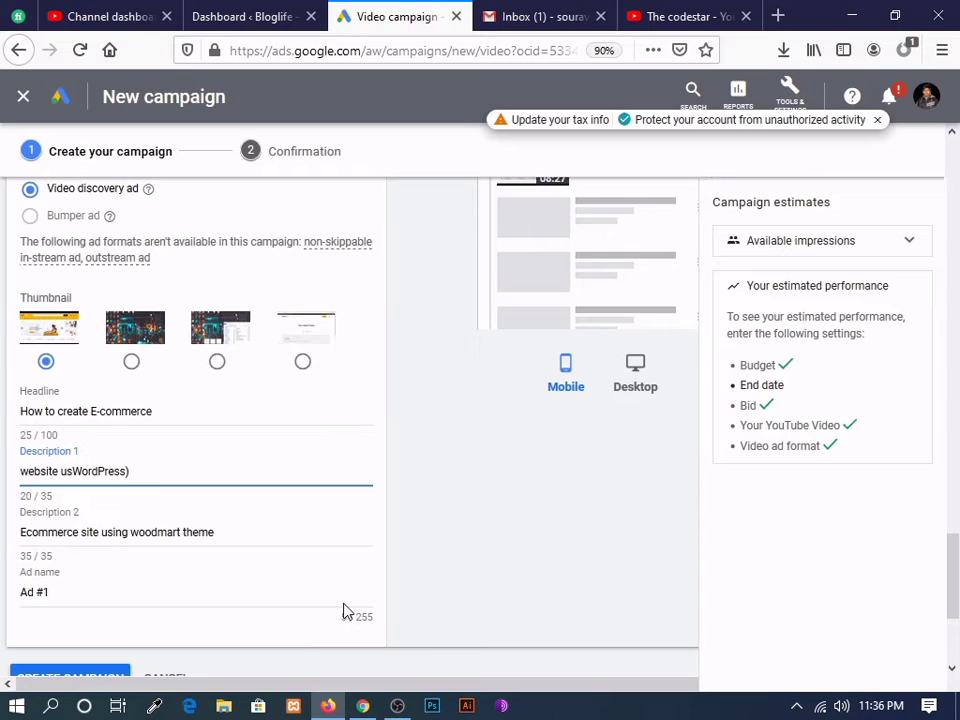
{"action": "type", "text": "ing "}
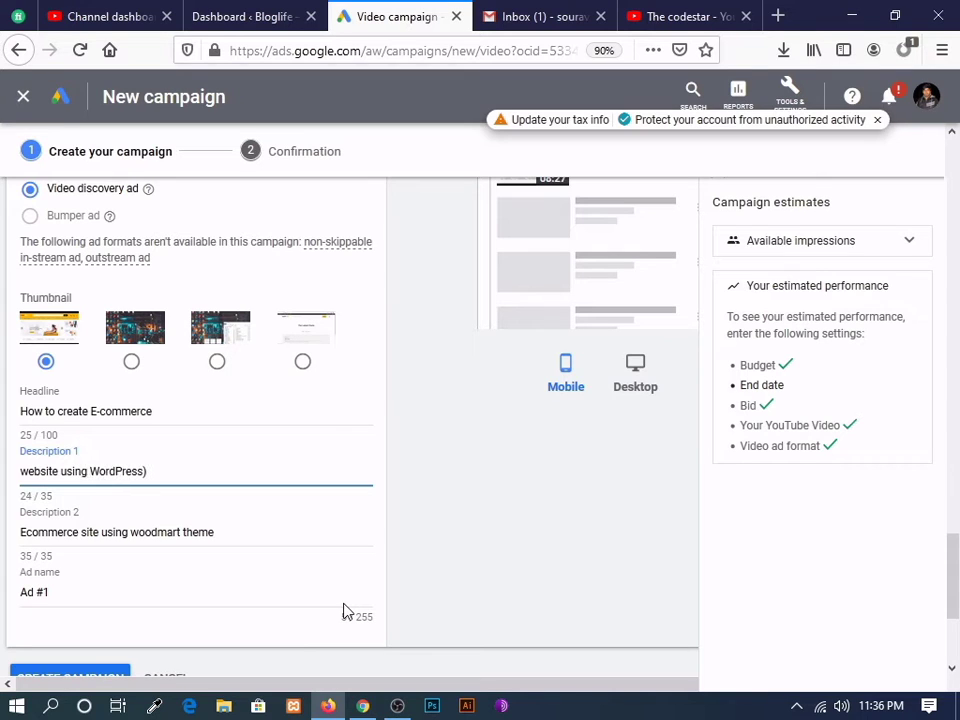
{"action": "type", "text": "for"}
{"action": "scroll", "coordinate": [140, 500], "scroll_direction": "down", "scroll_amount": 1}
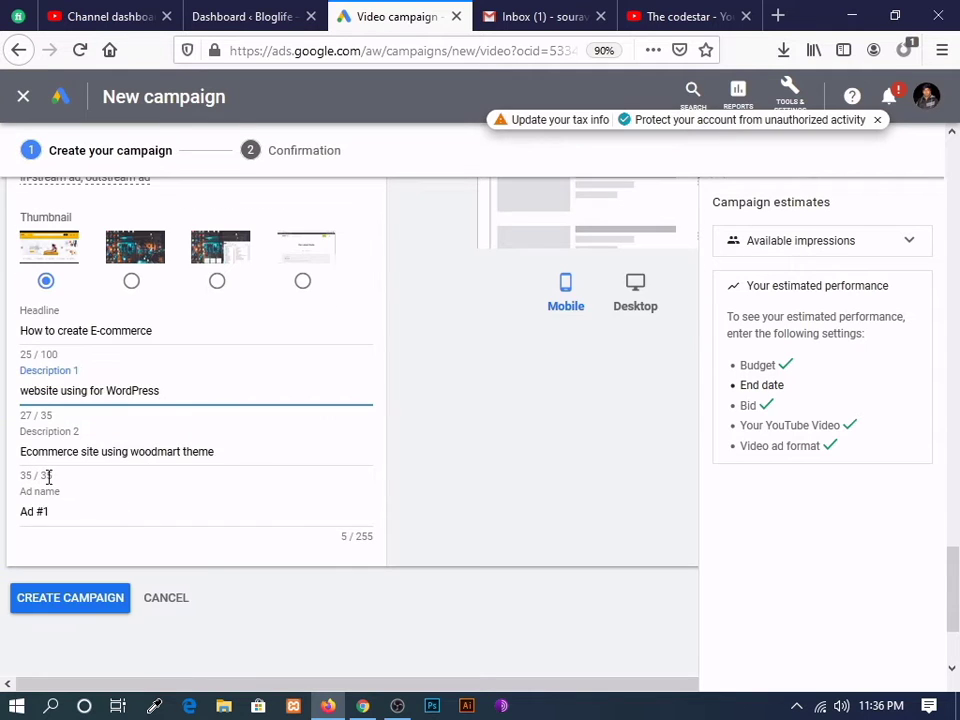
Replace "woodmart" in Description 2 so it reads "Ecommerce site using Martfury theme"
{"action": "double_click", "coordinate": [160, 452]}
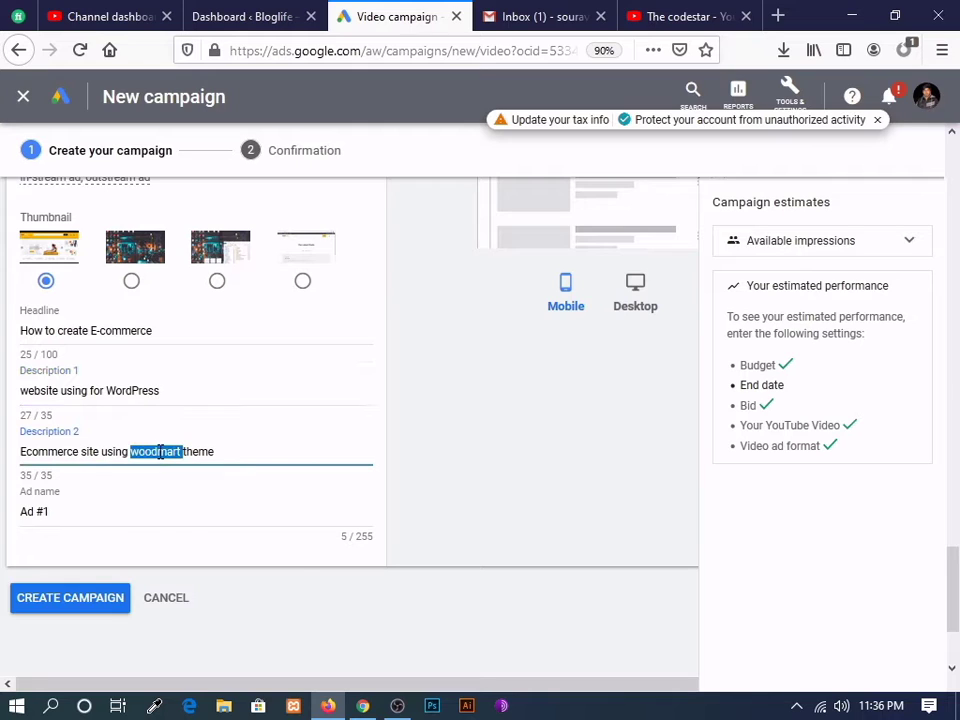
{"action": "key", "text": "BackSpace"}
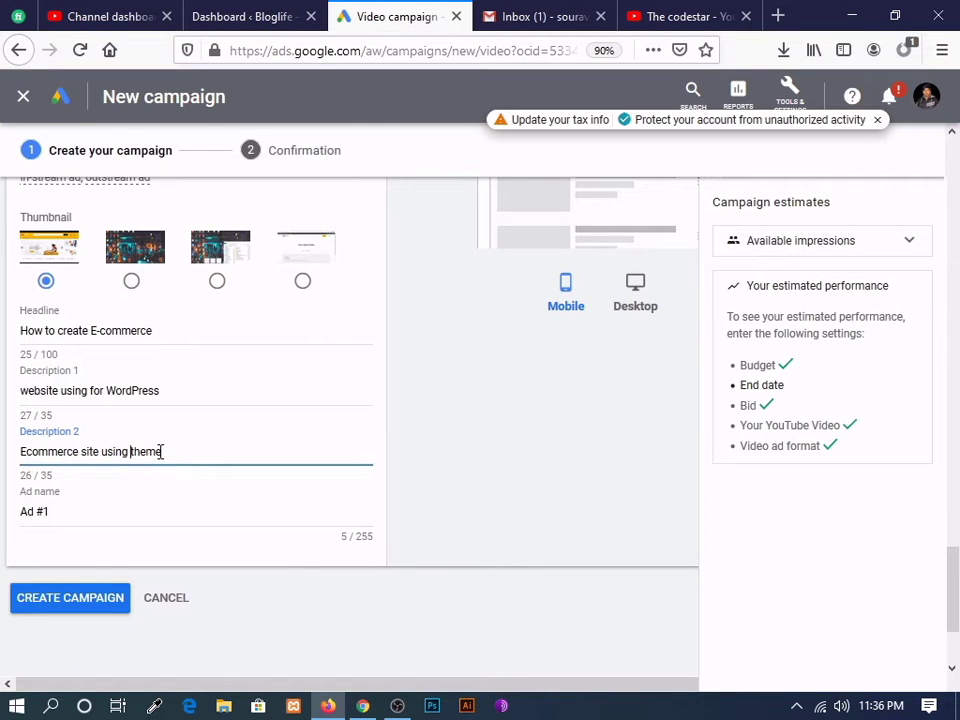
{"action": "type", "text": "Ma"}
{"action": "type", "text": "er"}
{"action": "key", "text": "BackSpace"}
{"action": "key", "text": "BackSpace"}
{"action": "type", "text": "rtfury"}
Rename the ad as "the codestar add - 01" and check the ad preview
{"action": "triple_click", "coordinate": [81, 510]}
{"action": "key", "text": "BackSpace"}
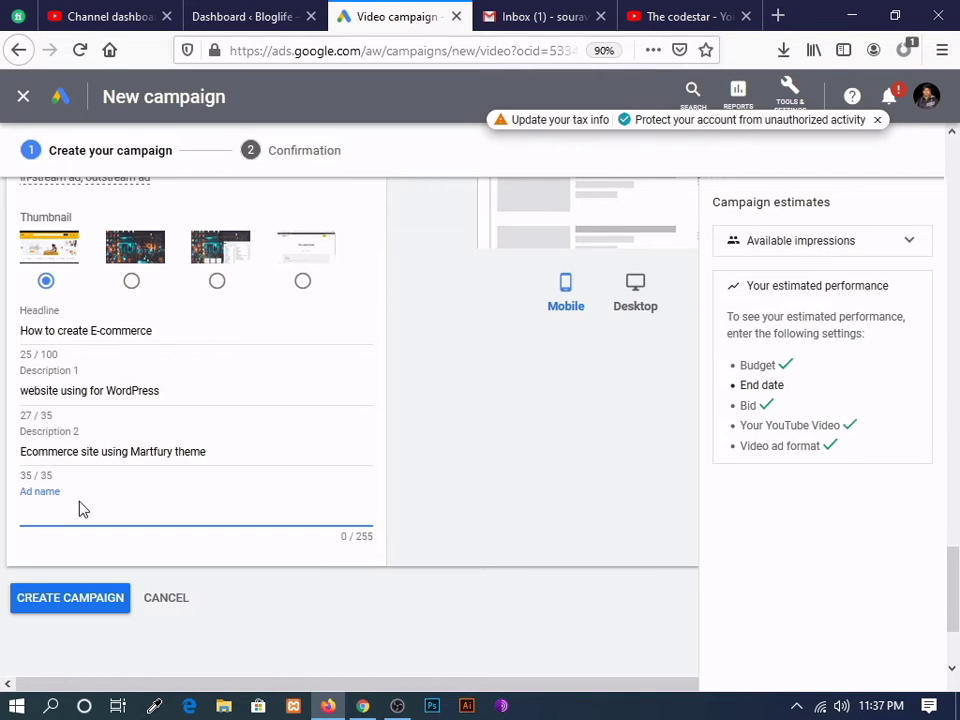
{"action": "type", "text": "the co"}
{"action": "type", "text": "destar coogle"}
{"action": "key", "text": "BackSpace"}
{"action": "key", "text": "BackSpace"}
{"action": "key", "text": "BackSpace"}
{"action": "key", "text": "BackSpace"}
{"action": "key", "text": "BackSpace"}
{"action": "key", "text": "BackSpace"}
{"action": "key", "text": "BackSpace"}
{"action": "key", "text": "BackSpace"}
{"action": "type", "text": "r add - 01"}
{"action": "scroll", "coordinate": [624, 520], "scroll_direction": "up", "scroll_amount": 2}
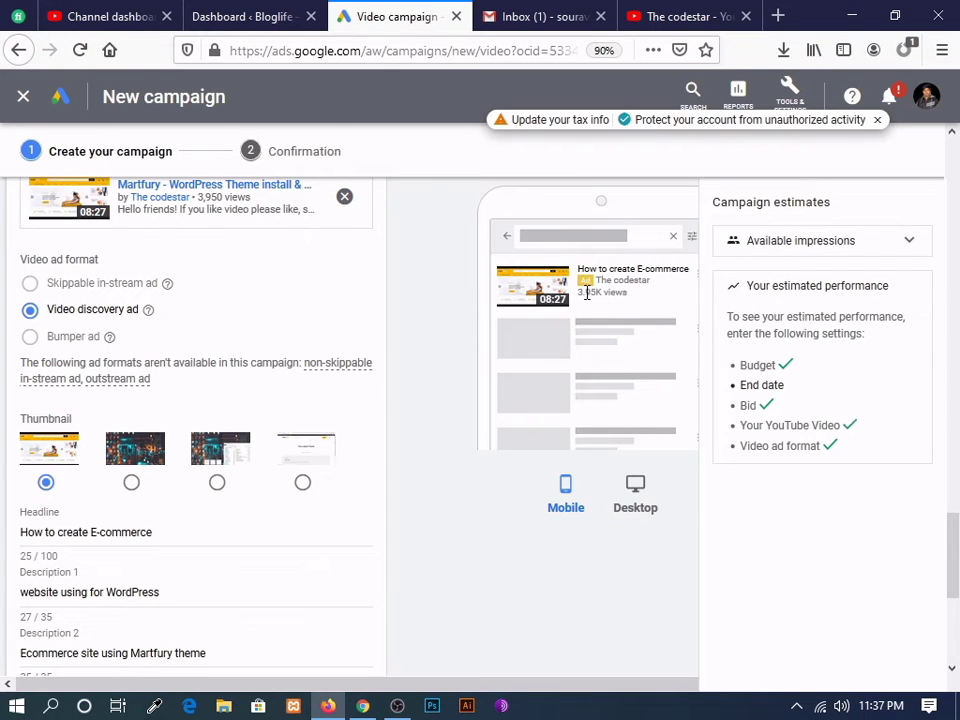
Review the video ad's mobile preview, thumbnail, headline, descriptions and ad name
{"action": "left_click_drag", "start_coordinate": [584, 292], "coordinate": [622, 292]}
{"action": "left_click", "coordinate": [632, 305]}
{"action": "scroll", "coordinate": [275, 500], "scroll_direction": "down", "scroll_amount": 1}
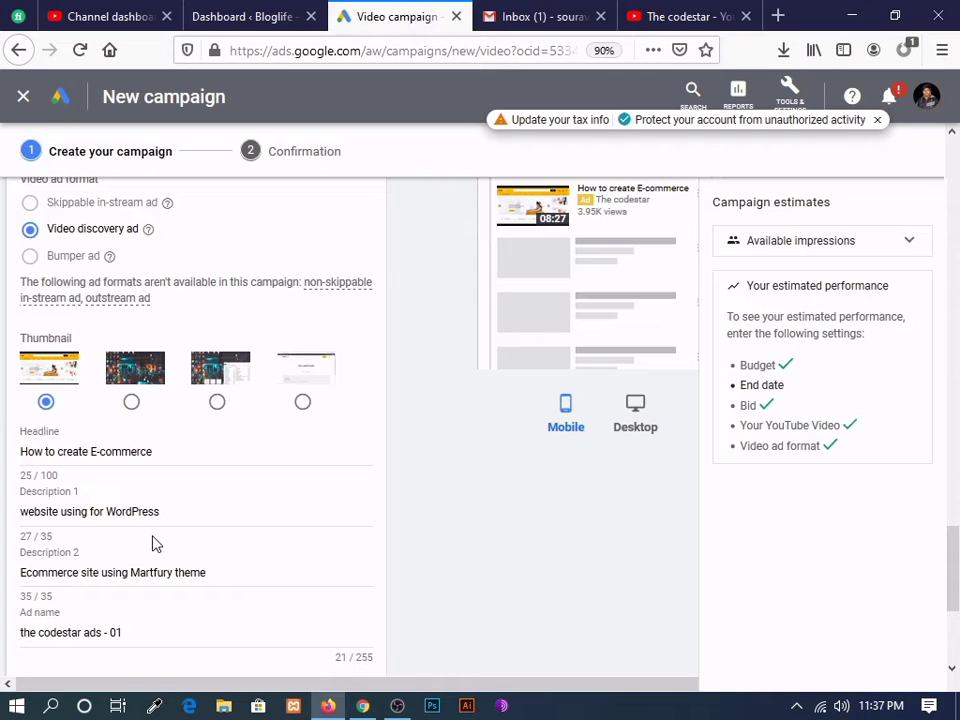
{"action": "scroll", "coordinate": [140, 550], "scroll_direction": "down", "scroll_amount": 3}
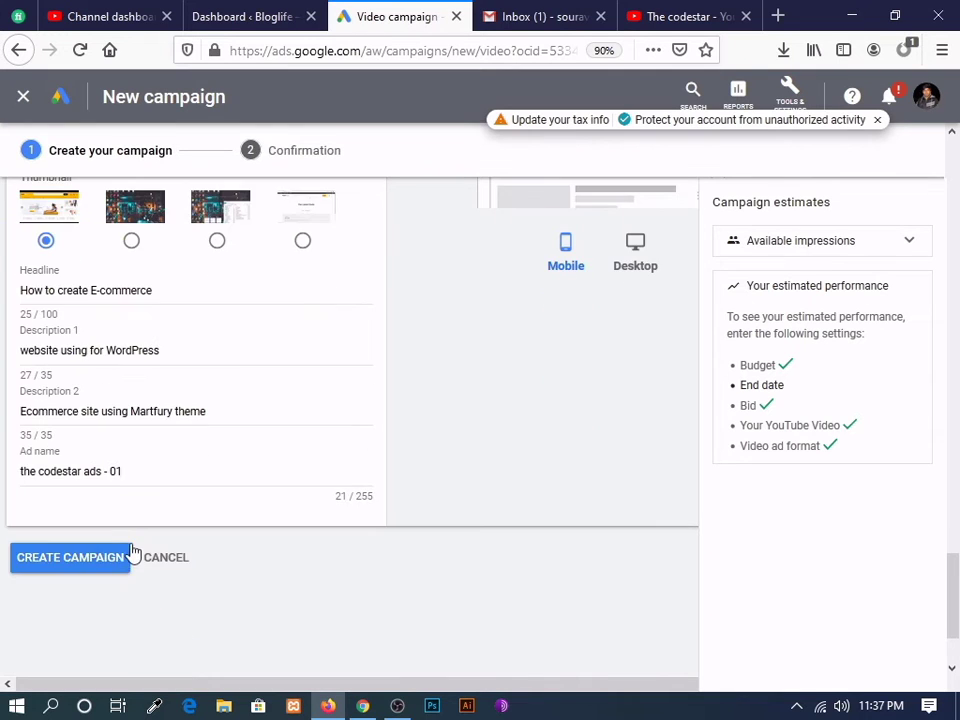
{"action": "scroll", "coordinate": [133, 551], "scroll_direction": "up", "scroll_amount": 3}
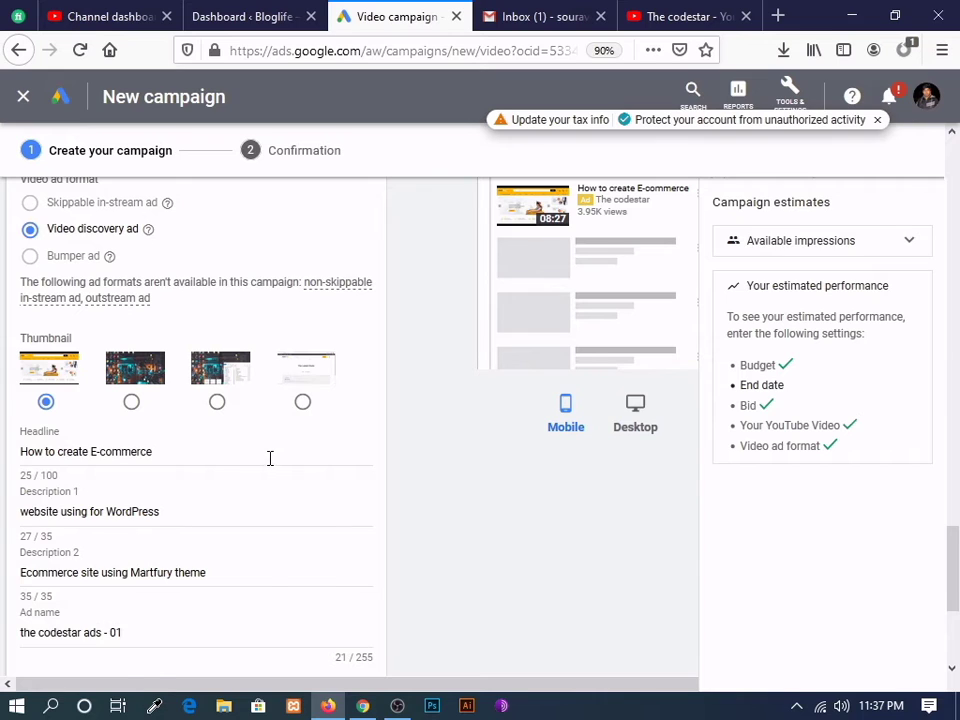
{"action": "scroll", "coordinate": [265, 462], "scroll_direction": "down", "scroll_amount": 1}
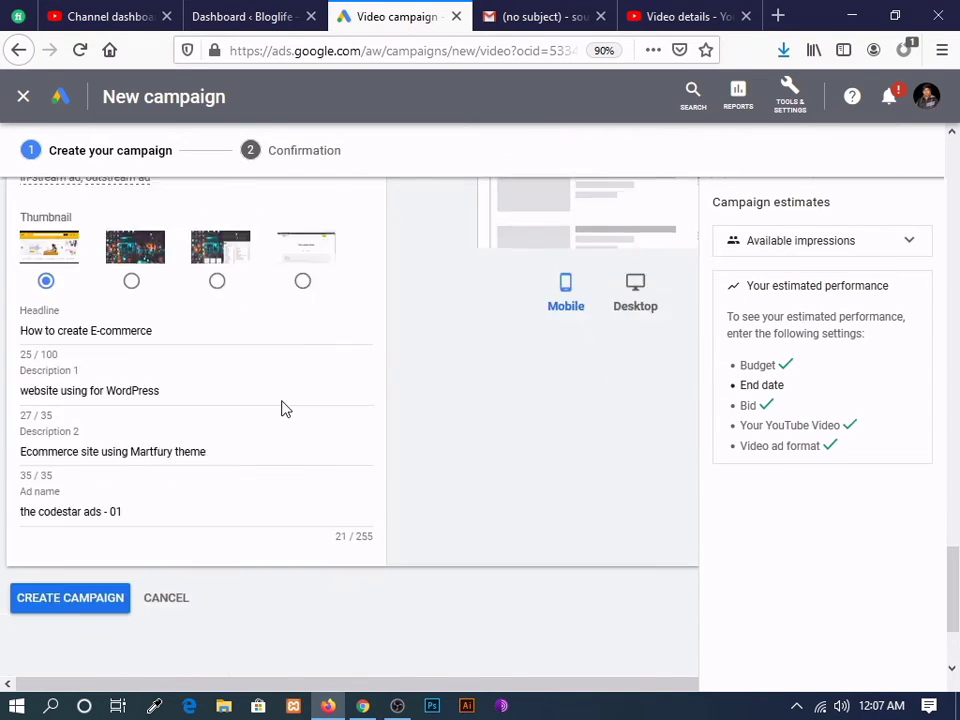
Try to create the campaign and read the notice about its start date
{"action": "scroll", "coordinate": [281, 407], "scroll_direction": "down", "scroll_amount": 3}
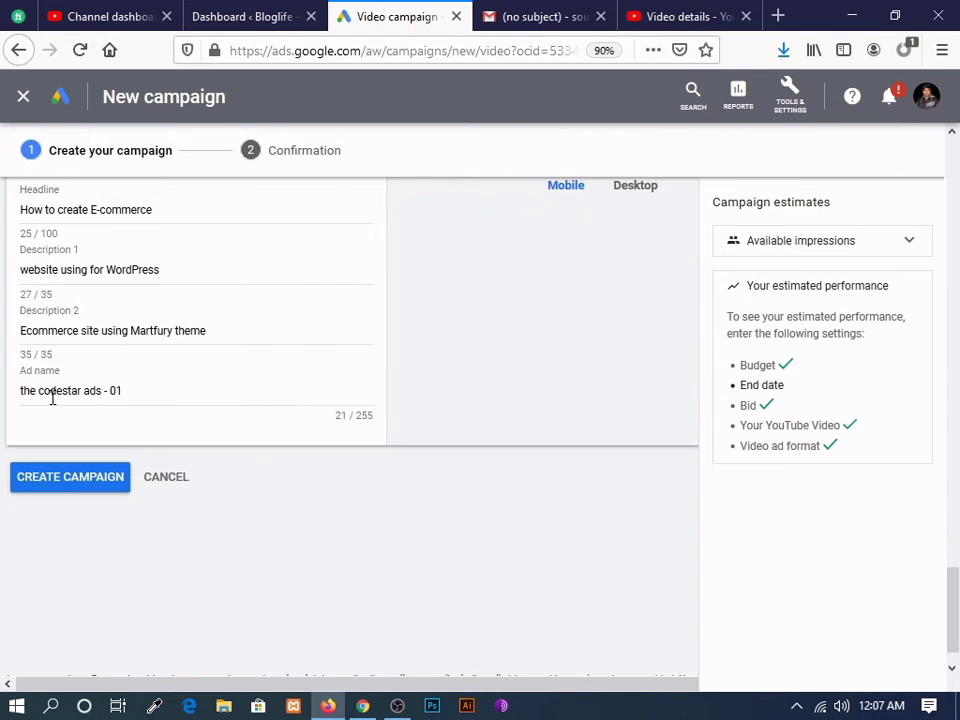
{"action": "left_click", "coordinate": [62, 494]}
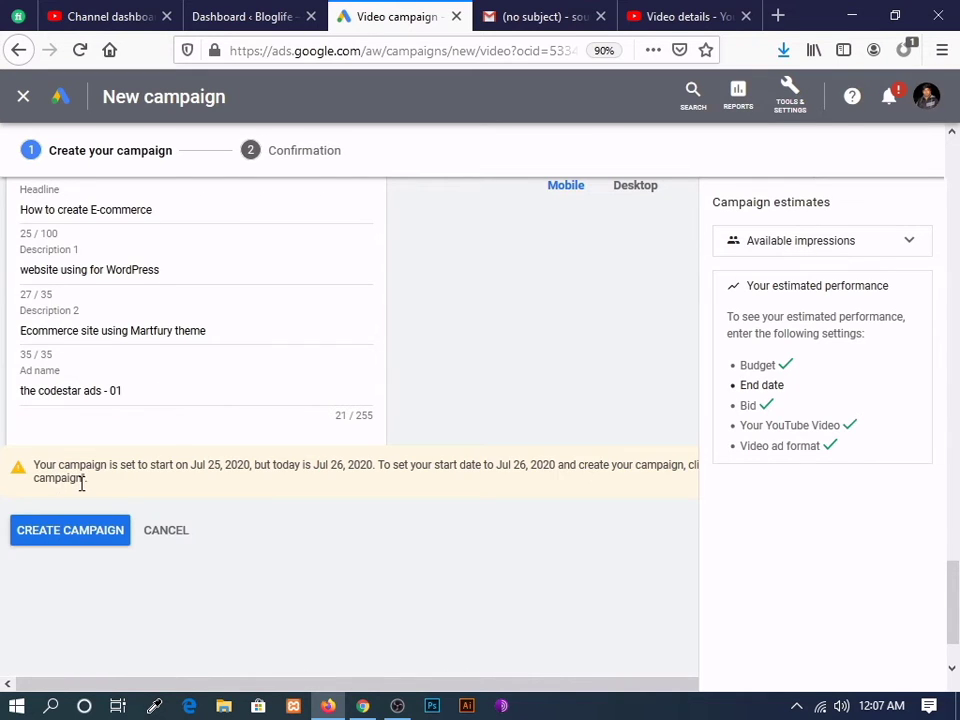
{"action": "left_click_drag", "start_coordinate": [53, 465], "coordinate": [326, 529]}
{"action": "left_click", "coordinate": [300, 536]}
Check the start date in the budget settings and set the campaign's end date to Aug 25, 2020
{"action": "scroll", "coordinate": [484, 506], "scroll_direction": "up", "scroll_amount": 10}
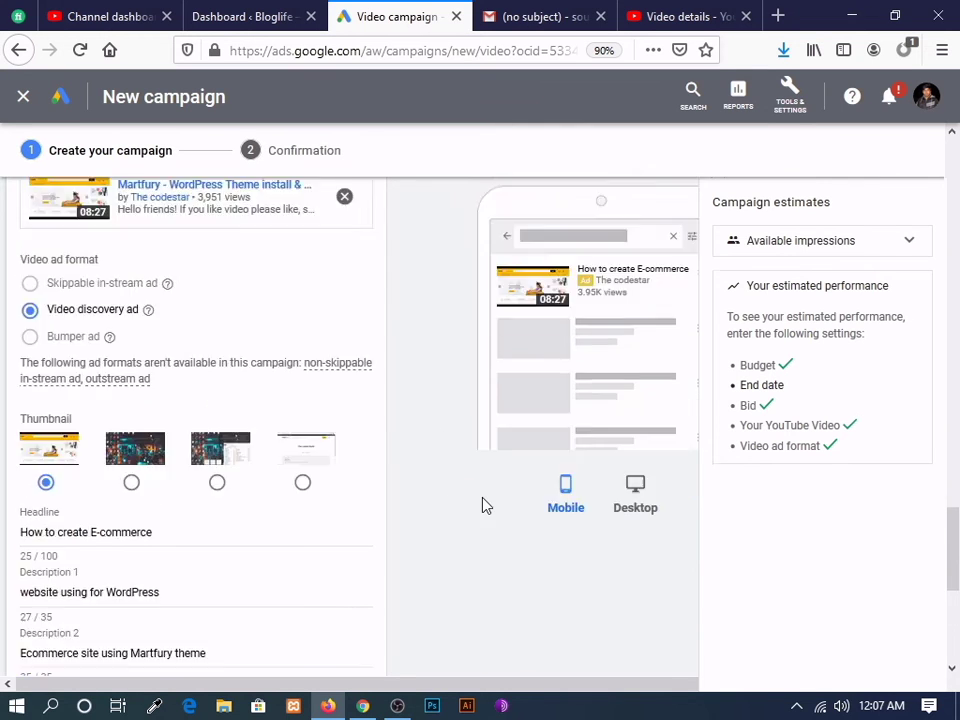
{"action": "scroll", "coordinate": [266, 465], "scroll_direction": "up", "scroll_amount": 4}
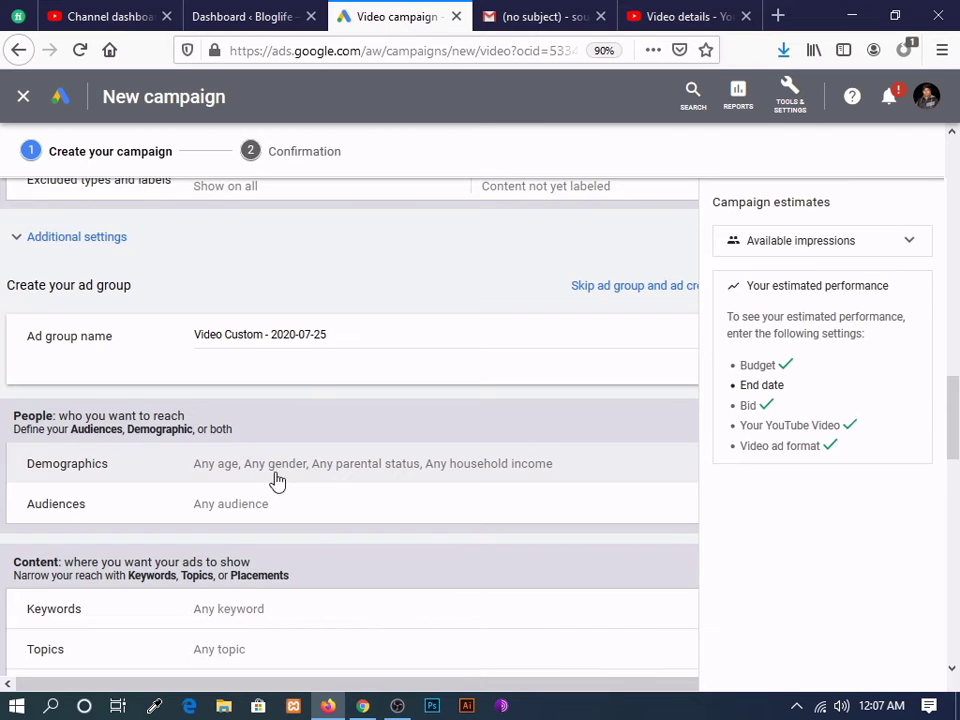
{"action": "scroll", "coordinate": [240, 525], "scroll_direction": "up", "scroll_amount": 3}
{"action": "scroll", "coordinate": [259, 508], "scroll_direction": "up", "scroll_amount": 11}
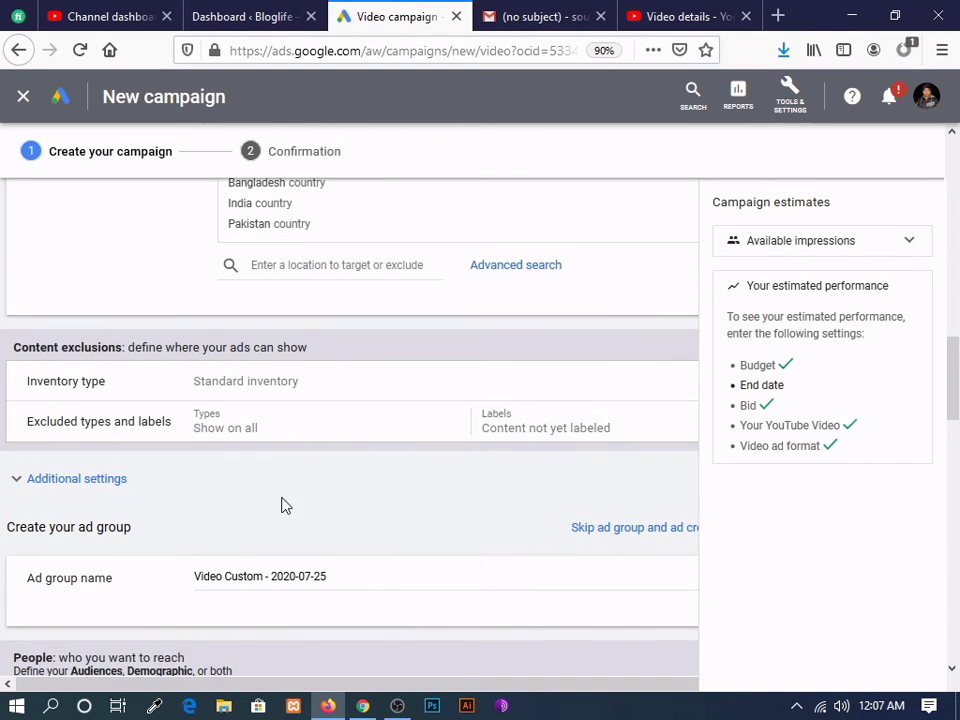
{"action": "scroll", "coordinate": [283, 505], "scroll_direction": "up", "scroll_amount": 5}
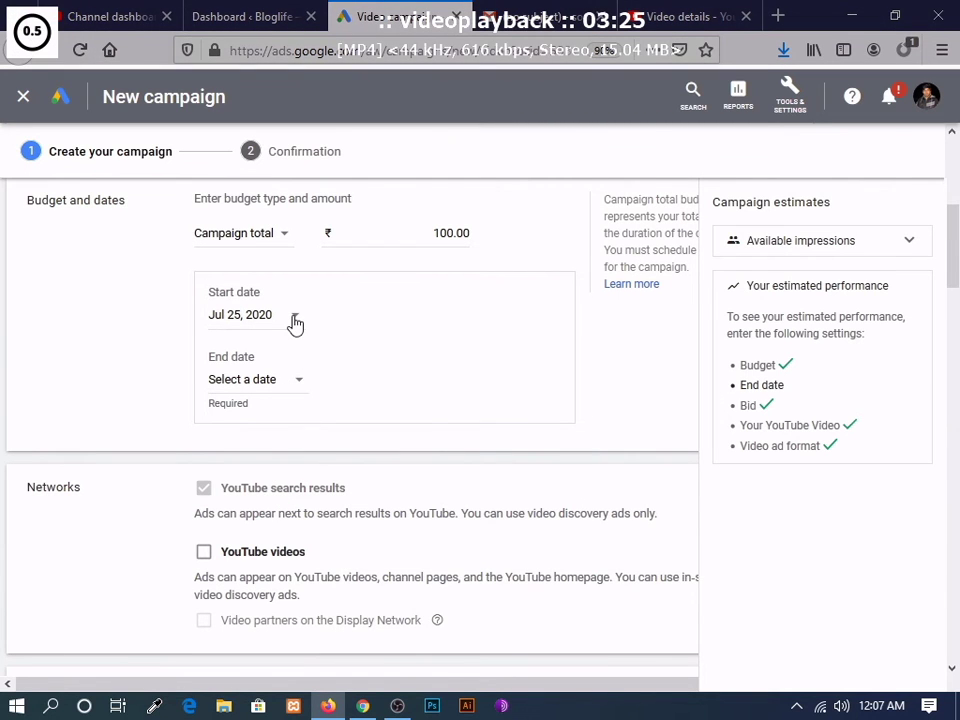
{"action": "left_click", "coordinate": [295, 319]}
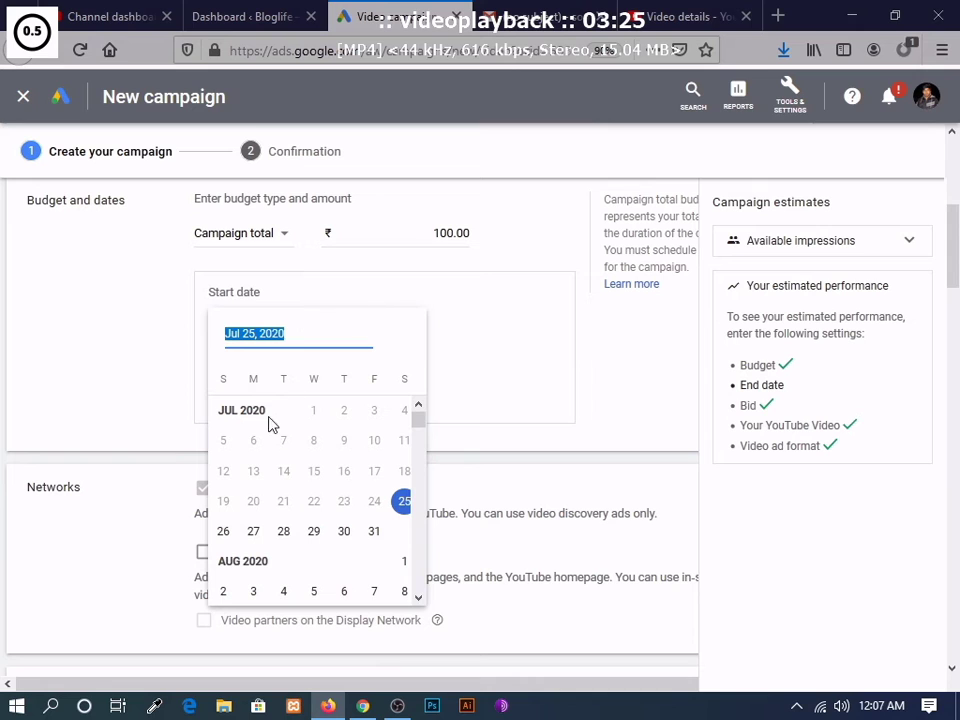
{"action": "left_click", "coordinate": [484, 343]}
{"action": "left_click", "coordinate": [270, 392]}
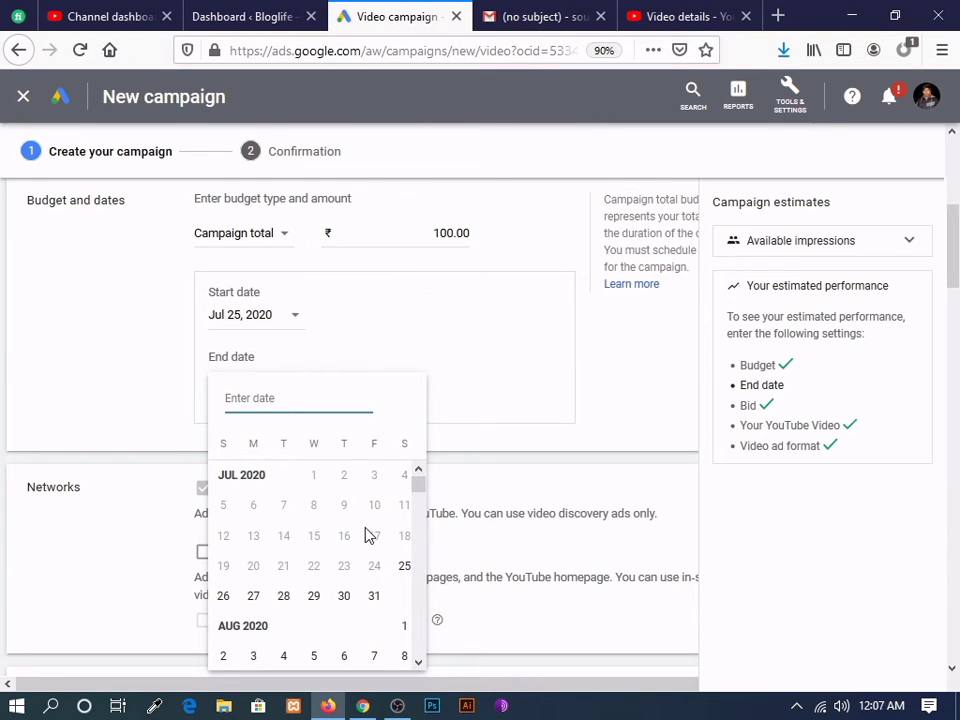
{"action": "scroll", "coordinate": [371, 549], "scroll_direction": "down", "scroll_amount": 3}
{"action": "scroll", "coordinate": [370, 545], "scroll_direction": "up", "scroll_amount": 1}
{"action": "scroll", "coordinate": [371, 546], "scroll_direction": "up", "scroll_amount": 2}
{"action": "scroll", "coordinate": [360, 553], "scroll_direction": "down", "scroll_amount": 3}
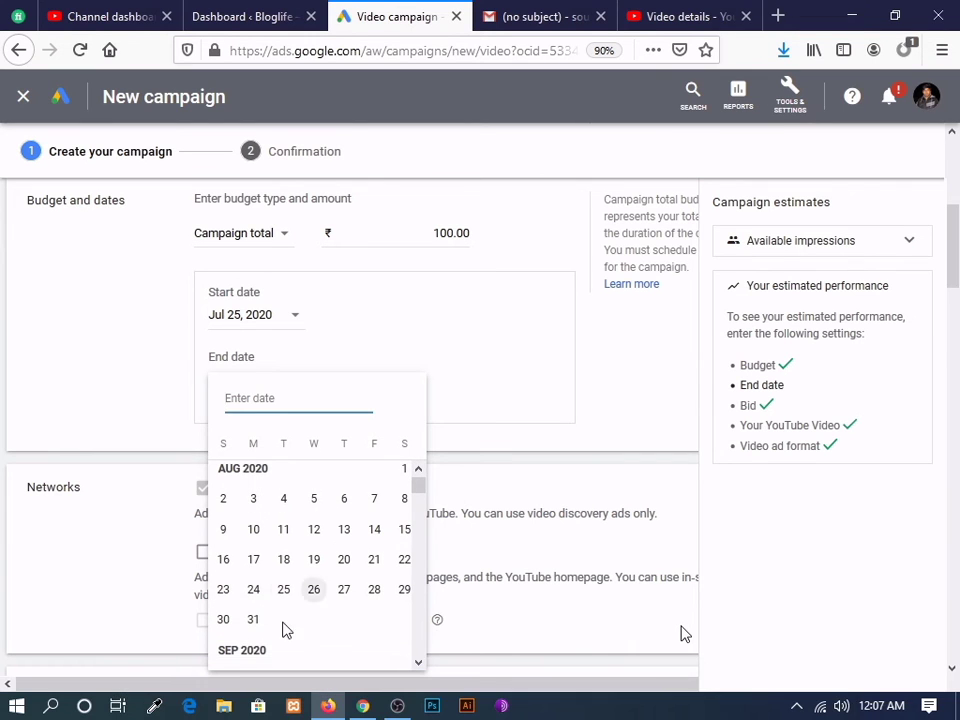
{"action": "scroll", "coordinate": [340, 630], "scroll_direction": "up", "scroll_amount": 1}
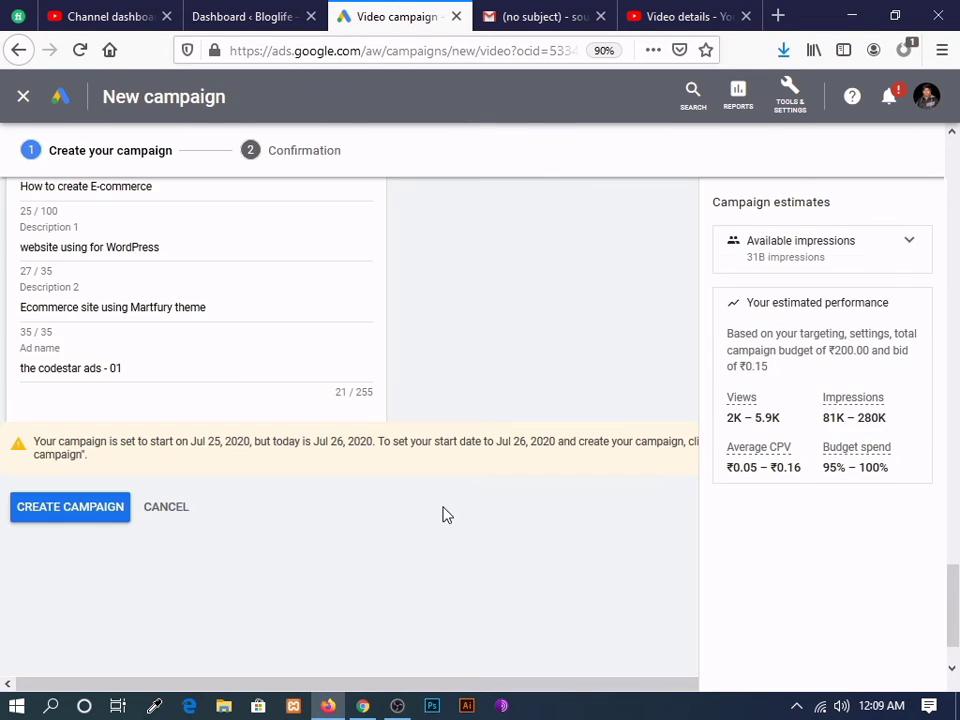
Submit the campaign for creation again and check the flagged ad description
{"action": "scroll", "coordinate": [443, 514], "scroll_direction": "down", "scroll_amount": 2}
{"action": "left_click", "coordinate": [44, 430]}
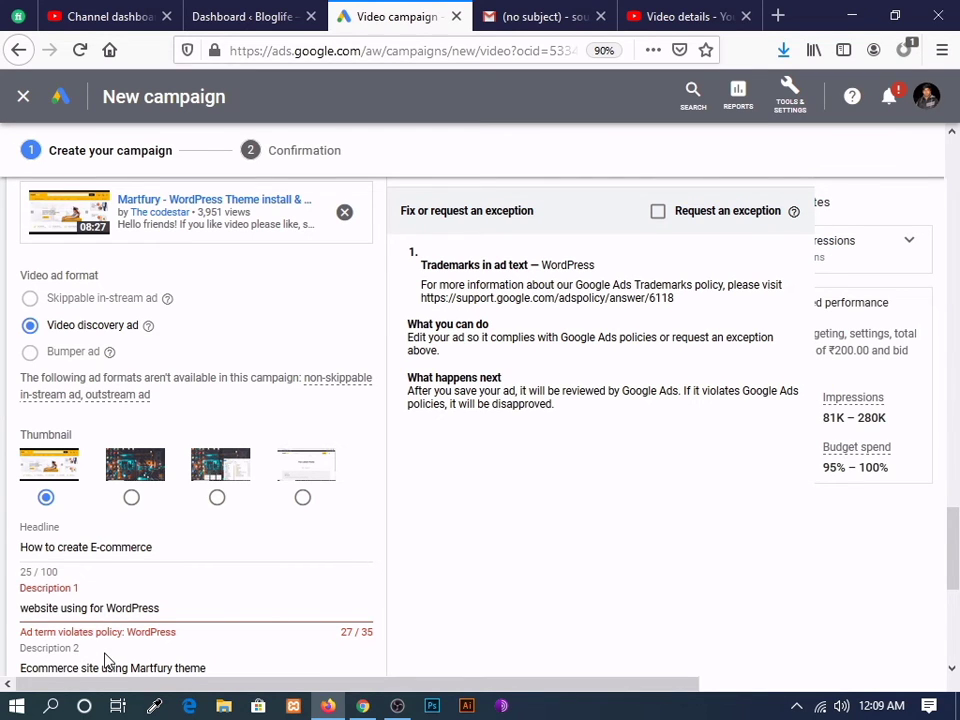
{"action": "scroll", "coordinate": [107, 658], "scroll_direction": "down", "scroll_amount": 2}
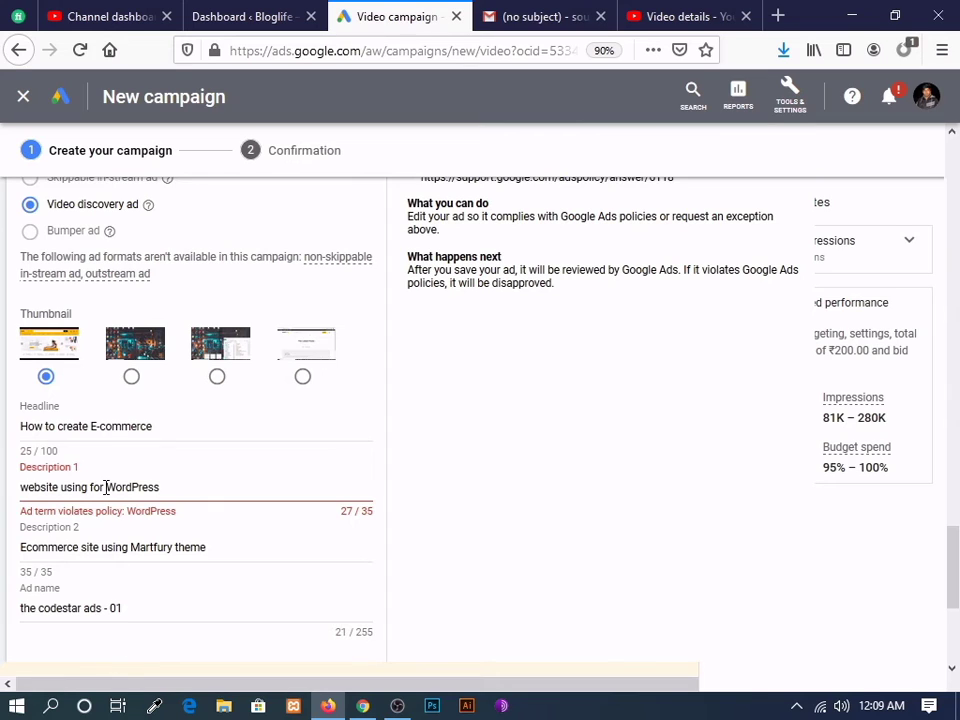
Remove "using for WordPress" from the ad's Description 1, leaving only "website"
{"action": "left_click_drag", "start_coordinate": [106, 487], "coordinate": [176, 487]}
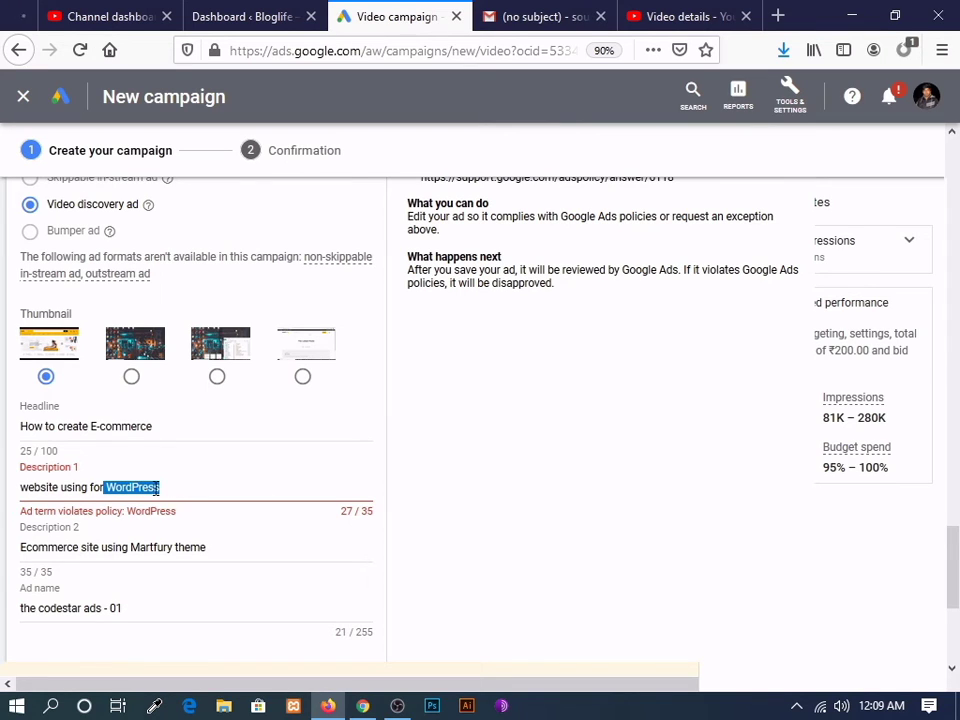
{"action": "left_click", "coordinate": [169, 489]}
{"action": "left_click_drag", "start_coordinate": [164, 488], "coordinate": [110, 485]}
{"action": "key", "text": "BackSpace"}
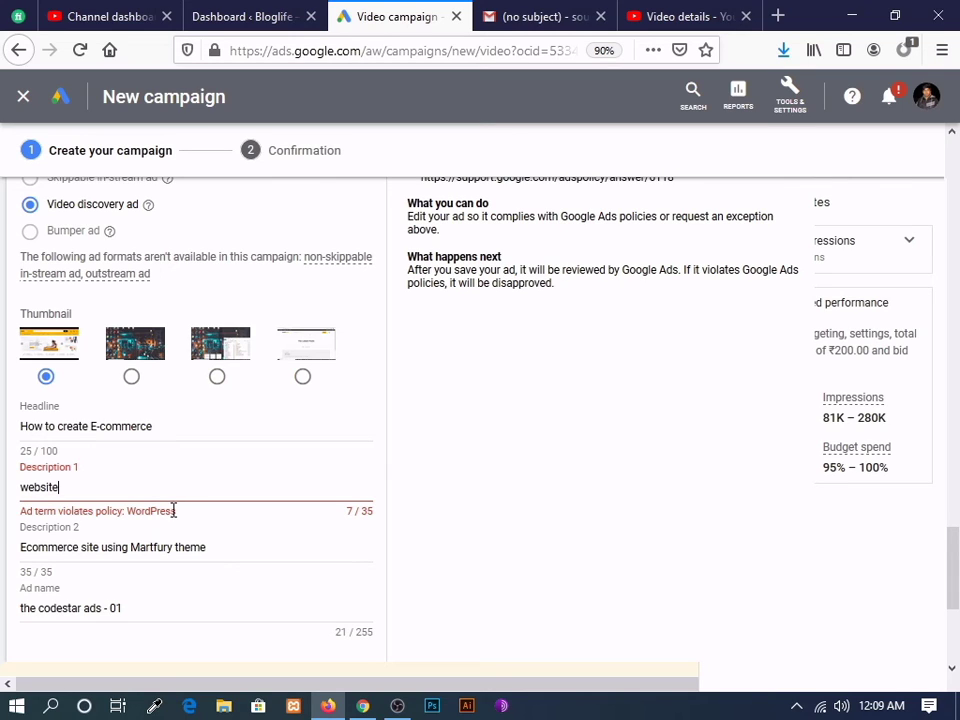
Copy "website" from Description 1 onto the end of the headline so it reads "How to create E-commerce website"
{"action": "double_click", "coordinate": [45, 487]}
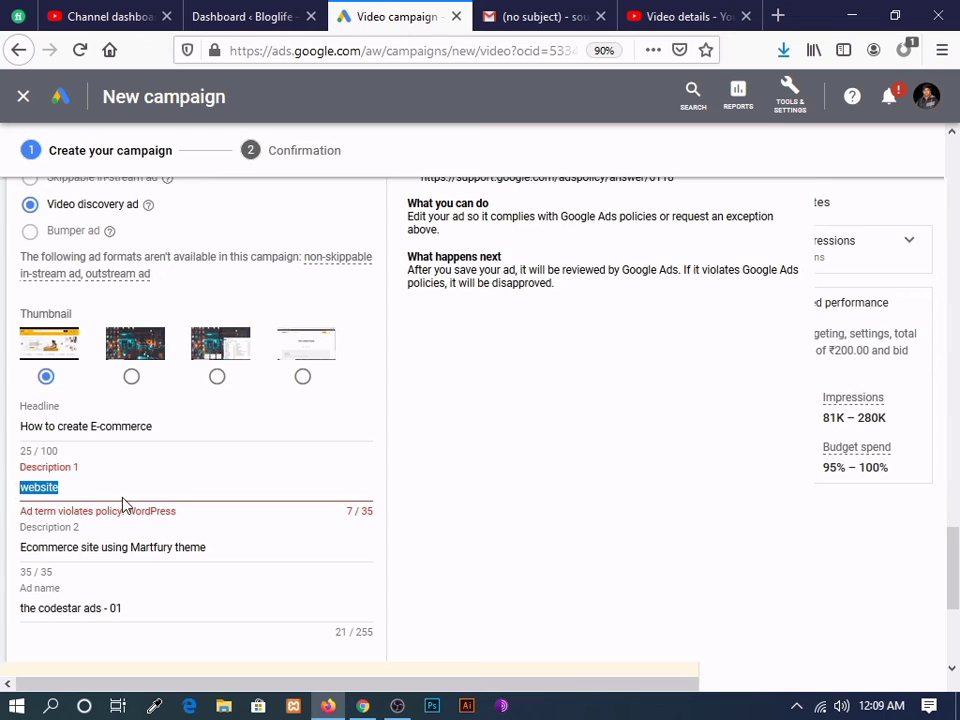
{"action": "key", "text": "ctrl+c"}
{"action": "left_click", "coordinate": [174, 428]}
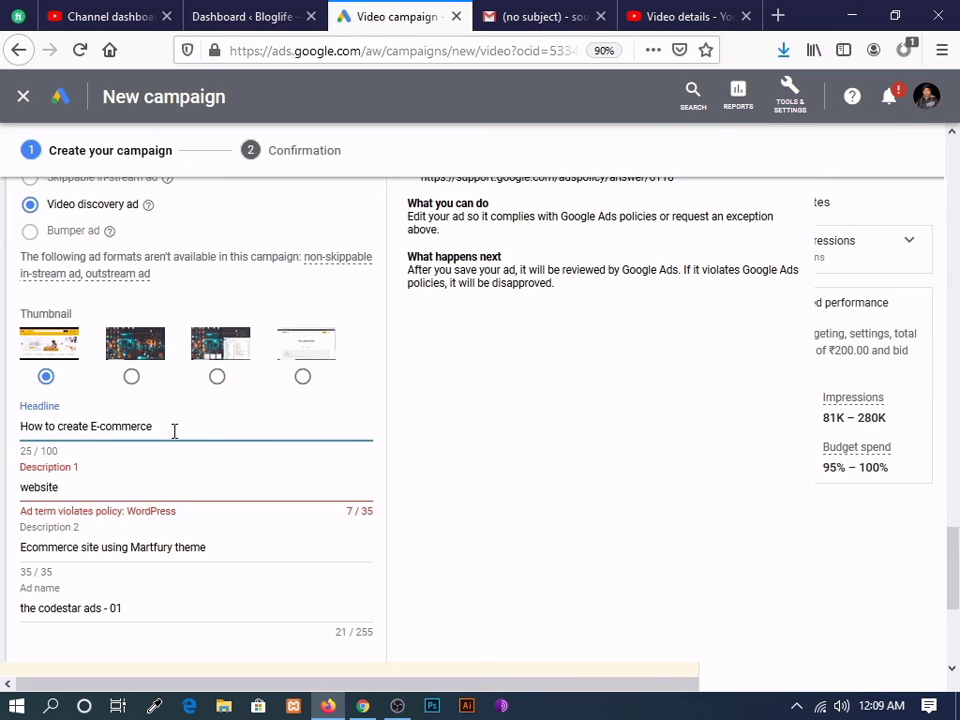
{"action": "key", "text": "ctrl+v"}
Clear Description 1 and move "Ecommerce site using Martfury theme" into it from Description 2
{"action": "double_click", "coordinate": [135, 484]}
{"action": "left_click", "coordinate": [131, 488]}
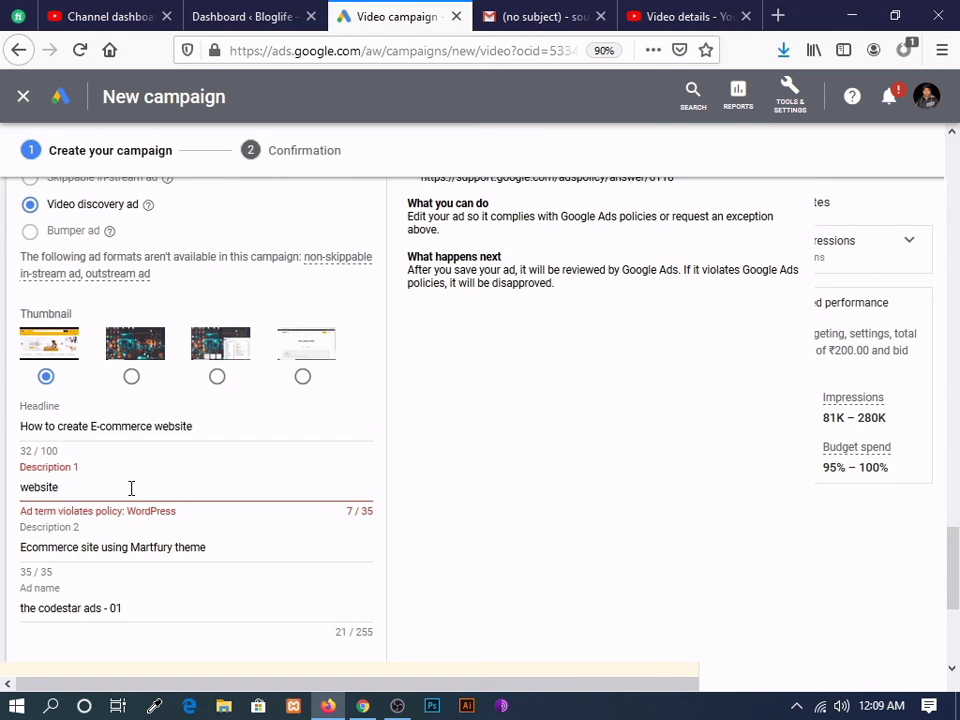
{"action": "key", "text": "BackSpace"}
{"action": "key", "text": "BackSpace"}
{"action": "key", "text": "BackSpace"}
{"action": "left_click_drag", "start_coordinate": [212, 544], "coordinate": [14, 541]}
{"action": "right_click", "coordinate": [34, 543]}
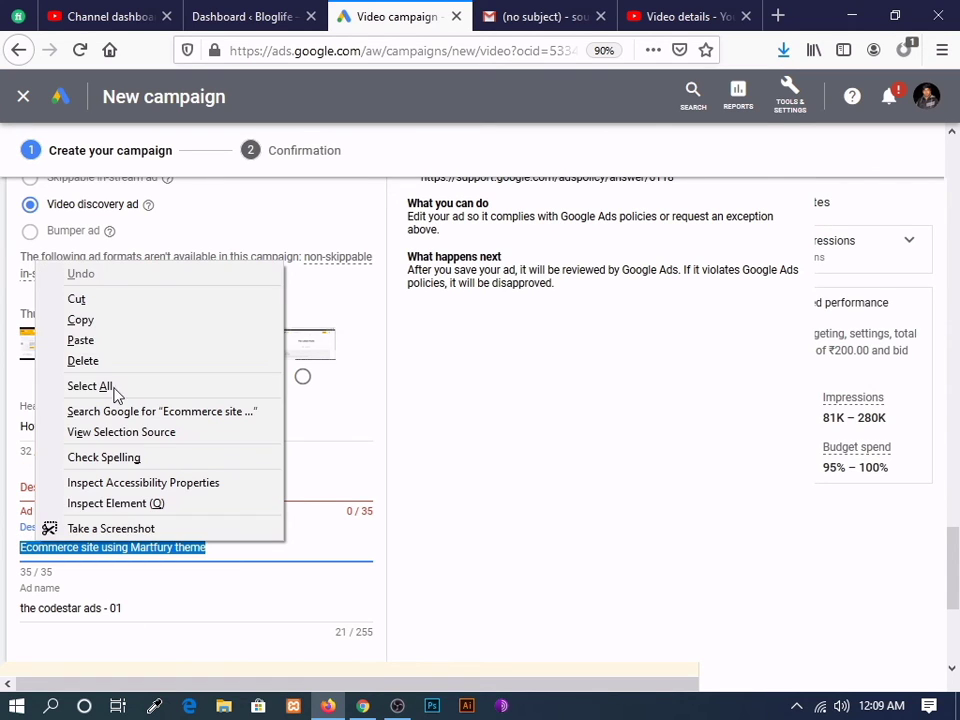
{"action": "left_click", "coordinate": [107, 300]}
{"action": "left_click", "coordinate": [91, 483]}
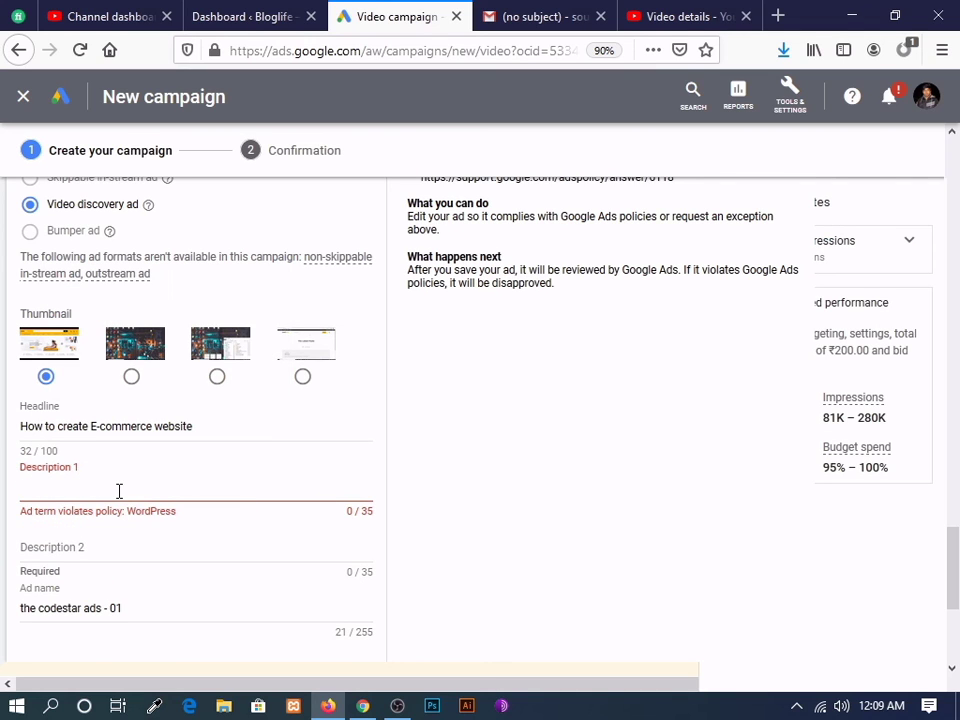
{"action": "key", "text": "ctrl+v"}
Set Description 2 to "Martfury Theme install & setup"
{"action": "left_click", "coordinate": [190, 553]}
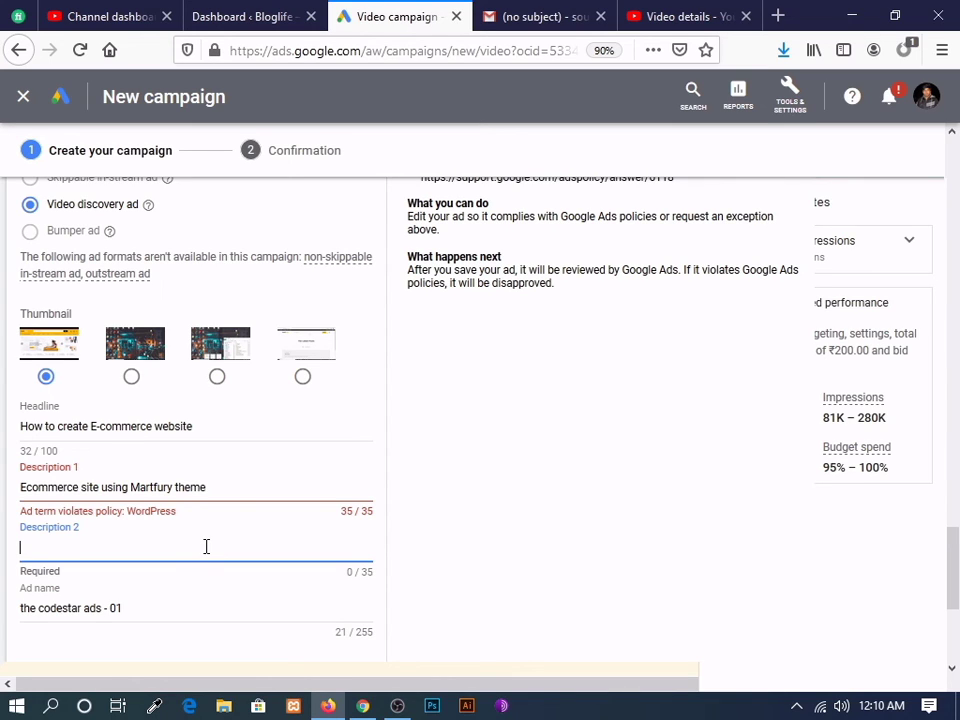
{"action": "key", "text": "ctrl+v"}
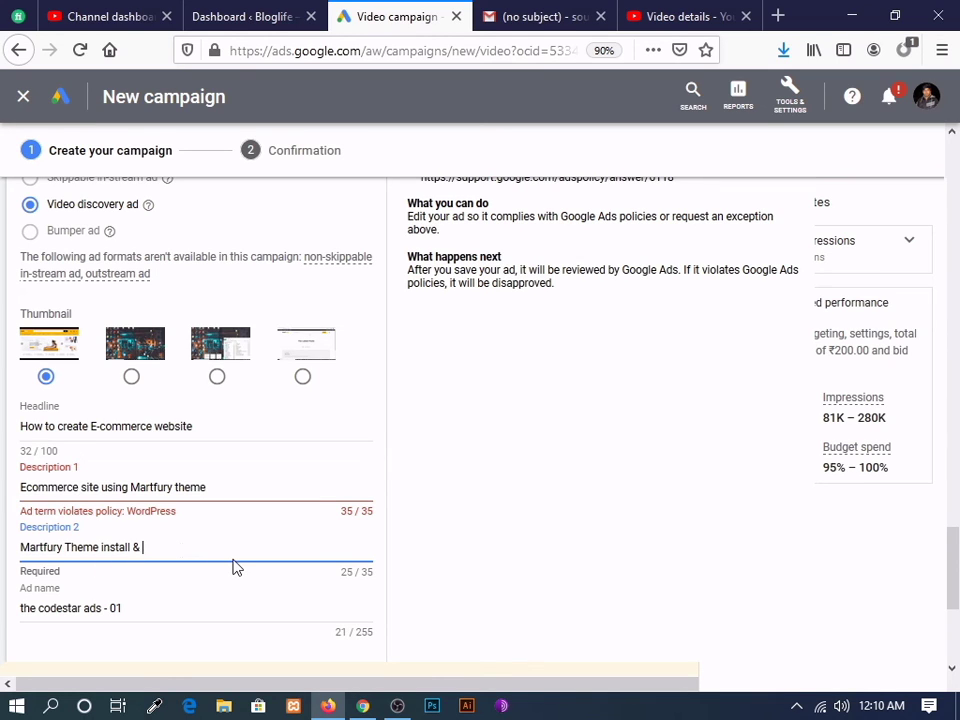
{"action": "type", "text": "setup"}
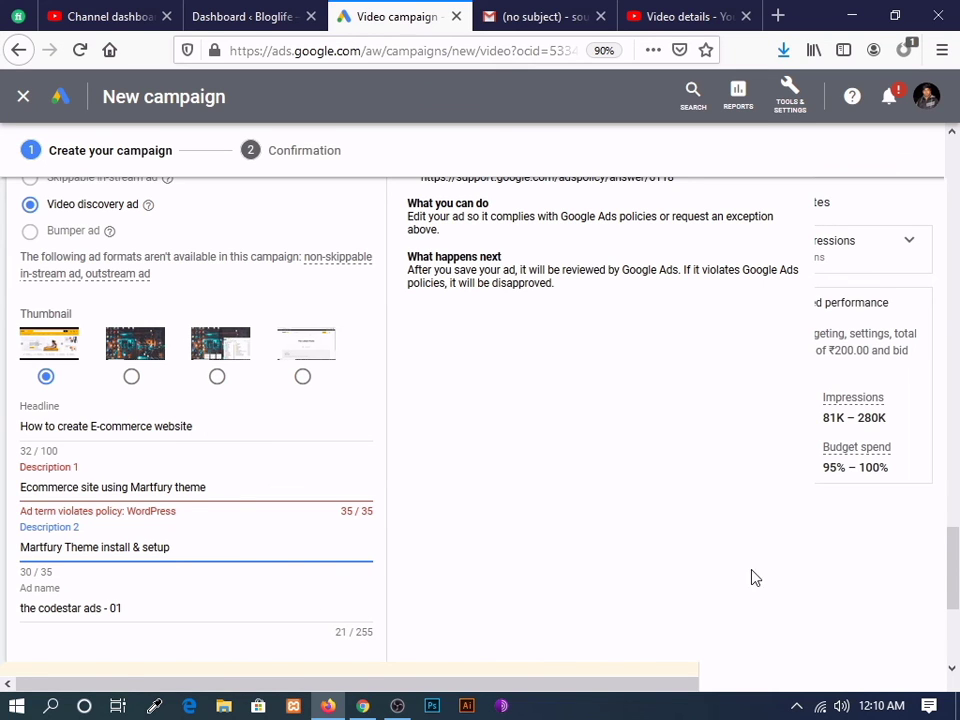
Create the campaign and review the expanded ad group and ad details on the confirmation page
{"action": "scroll", "coordinate": [432, 592], "scroll_direction": "down", "scroll_amount": 3}
{"action": "left_click", "coordinate": [122, 442]}
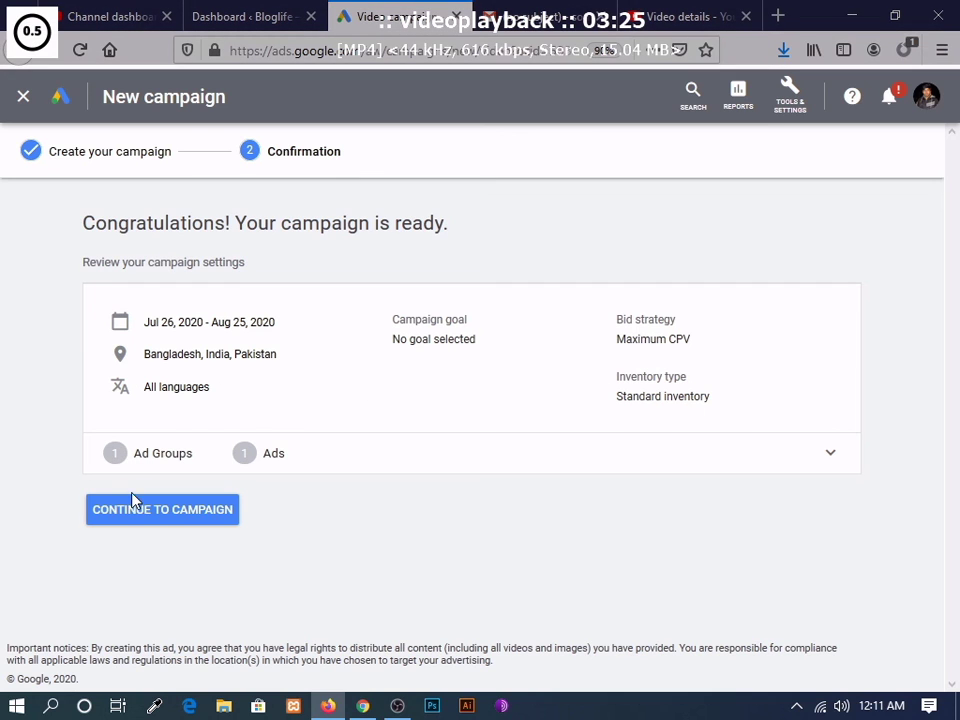
{"action": "left_click", "coordinate": [800, 466]}
{"action": "scroll", "coordinate": [600, 484], "scroll_direction": "down", "scroll_amount": 3}
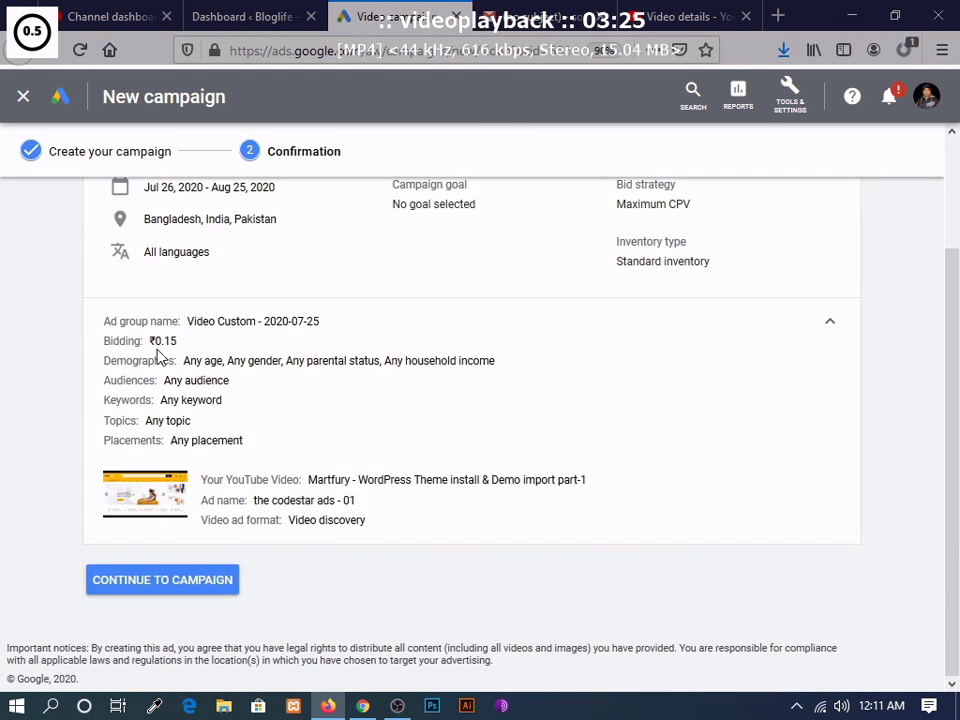
{"action": "scroll", "coordinate": [701, 476], "scroll_direction": "up", "scroll_amount": 3}
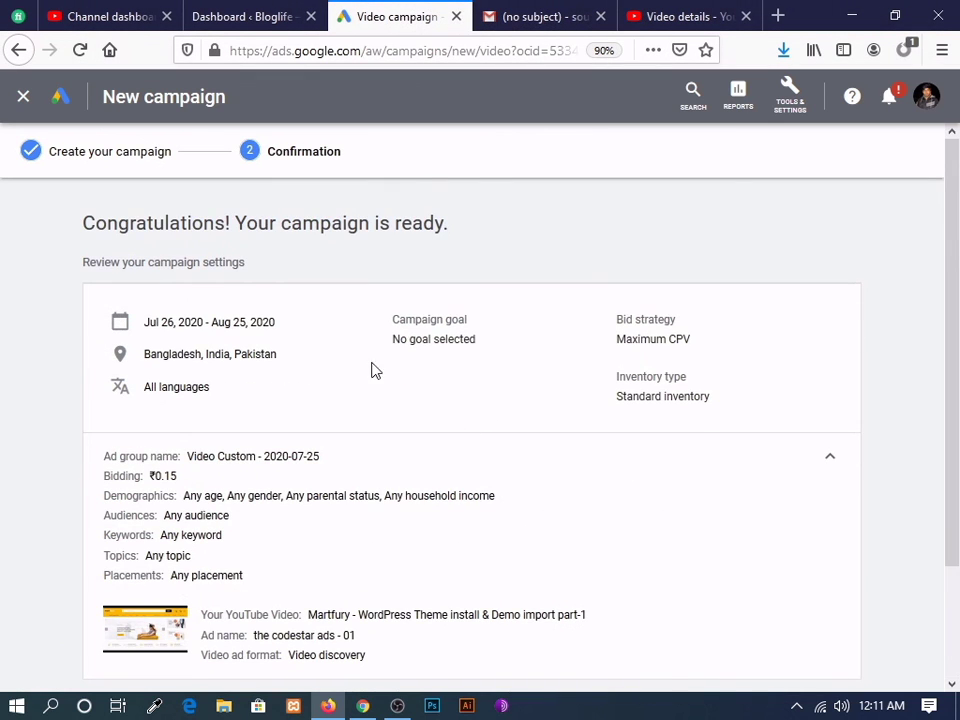
{"action": "scroll", "coordinate": [260, 500], "scroll_direction": "down", "scroll_amount": 3}
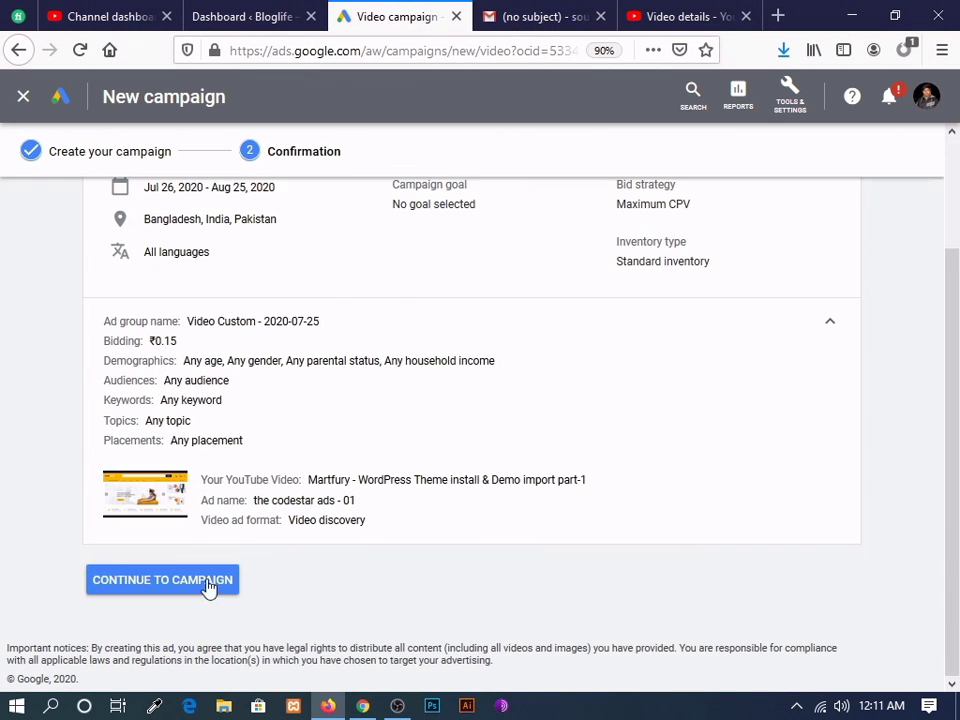
Continue to the new campaign and pause its ad group Video Custom - 2020-07-25
{"action": "left_click", "coordinate": [160, 590]}
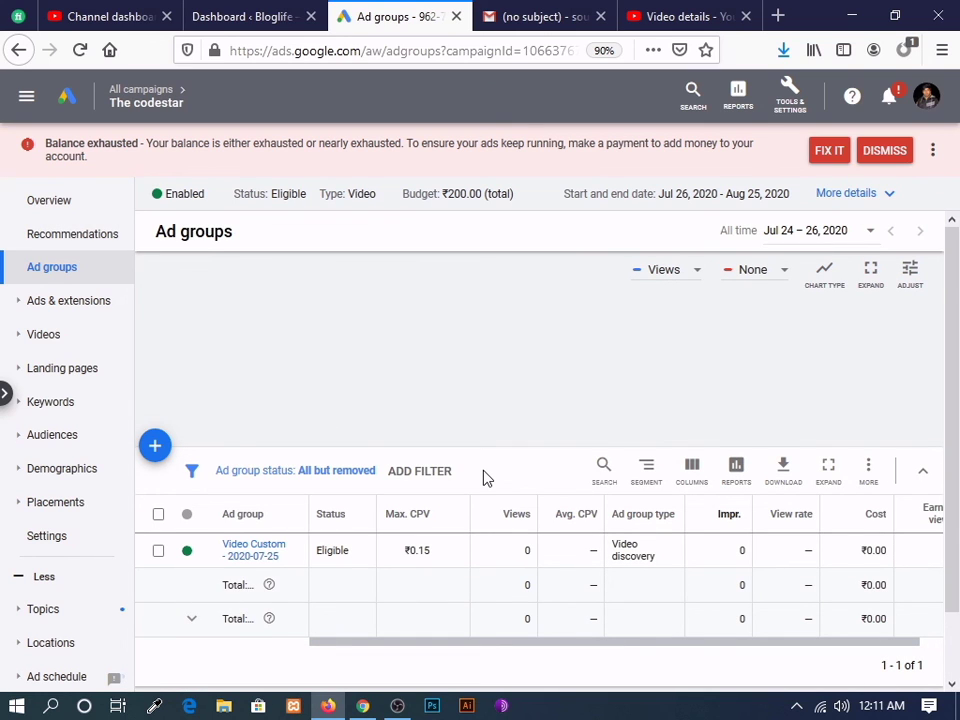
{"action": "scroll", "coordinate": [445, 497], "scroll_direction": "down", "scroll_amount": 2}
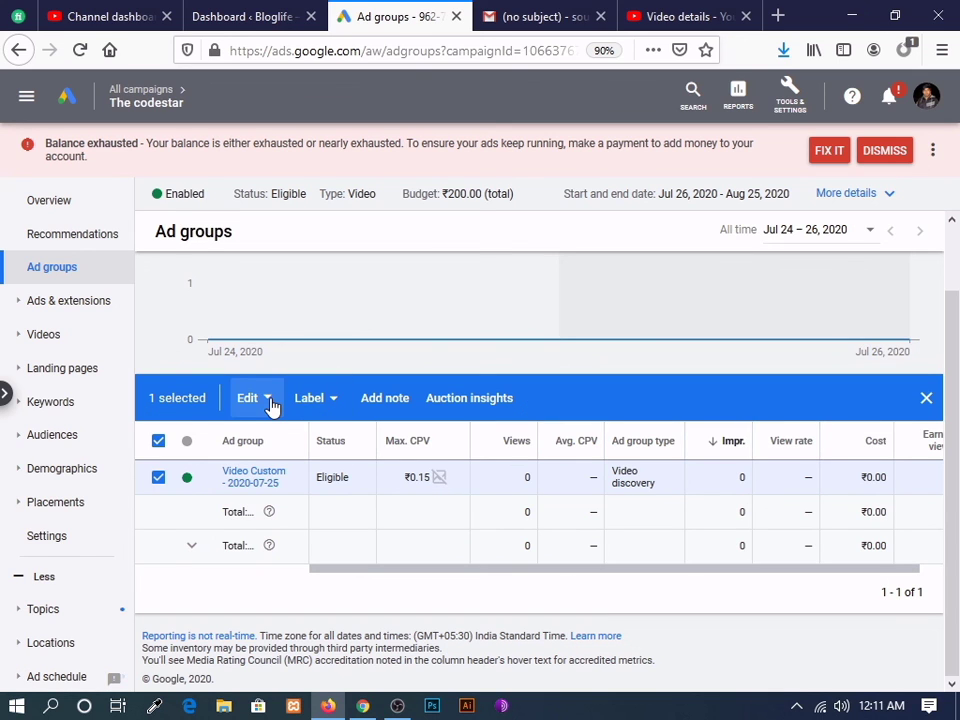
{"action": "left_click", "coordinate": [268, 399]}
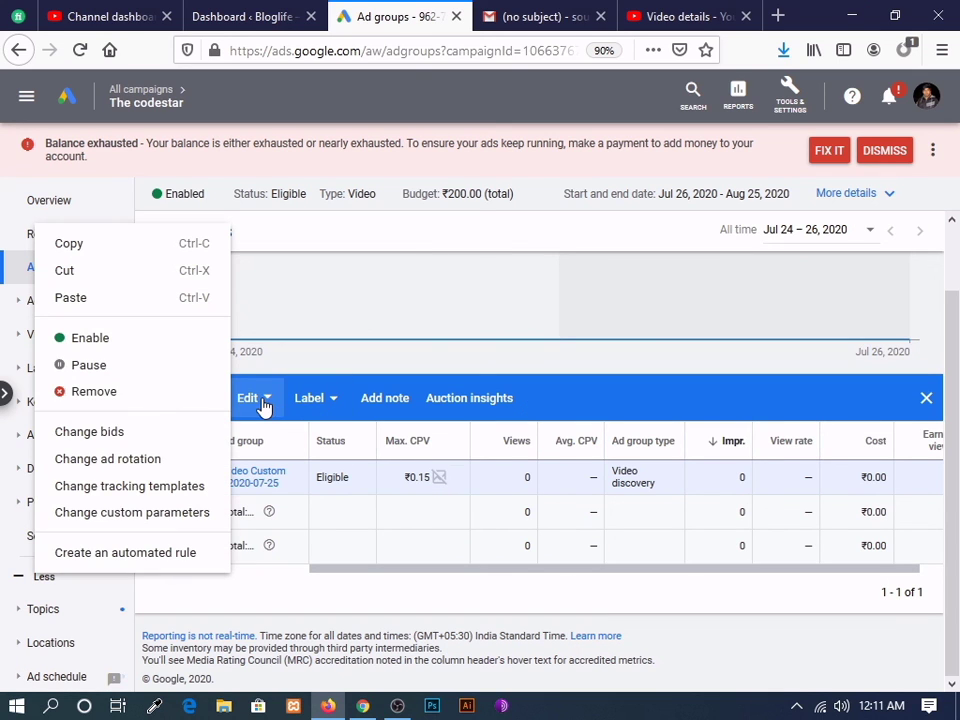
{"action": "left_click", "coordinate": [120, 374]}
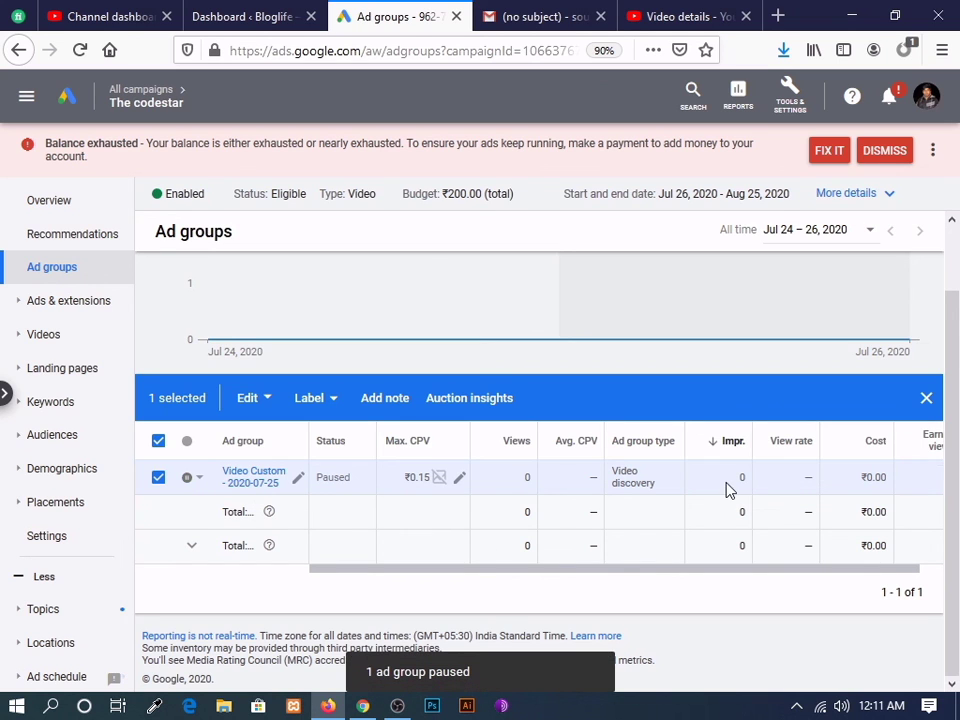
Dismiss the balance exhausted alert and clear the ad group selection
{"action": "left_click", "coordinate": [884, 155]}
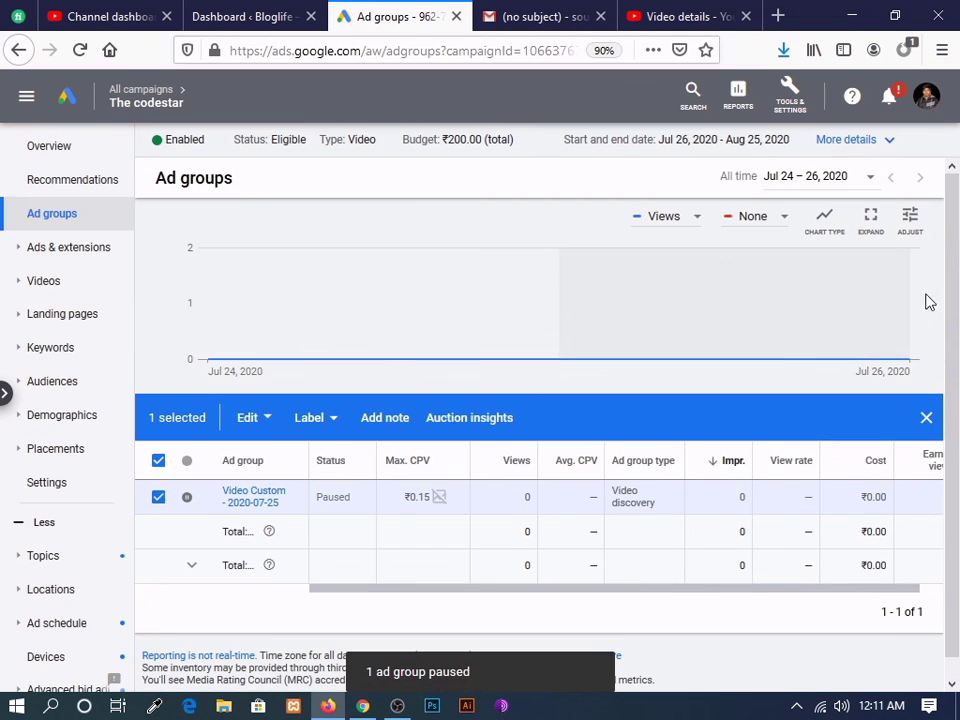
{"action": "scroll", "coordinate": [543, 352], "scroll_direction": "down", "scroll_amount": 1}
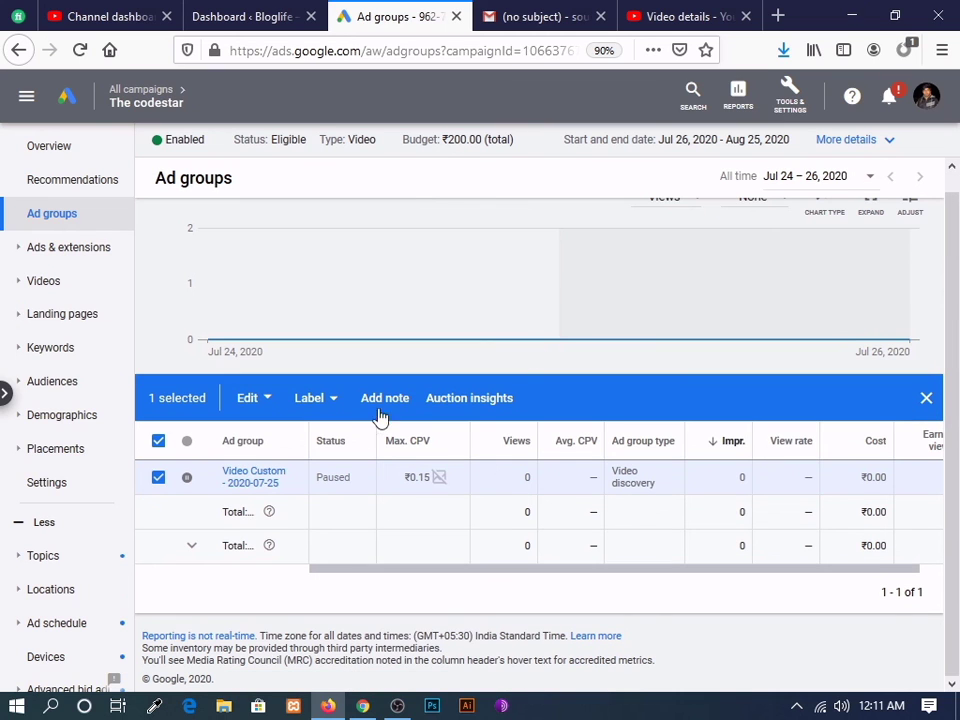
{"action": "left_click", "coordinate": [925, 396]}
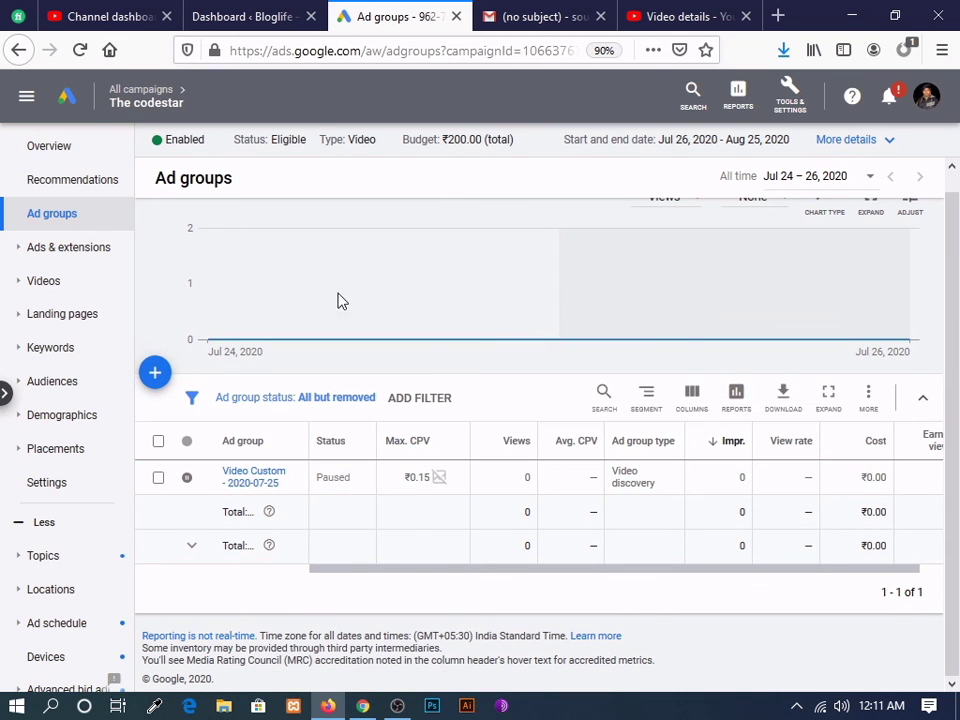
Open the campaign's overview and examine its performance chart and targeted locations map
{"action": "left_click", "coordinate": [44, 147]}
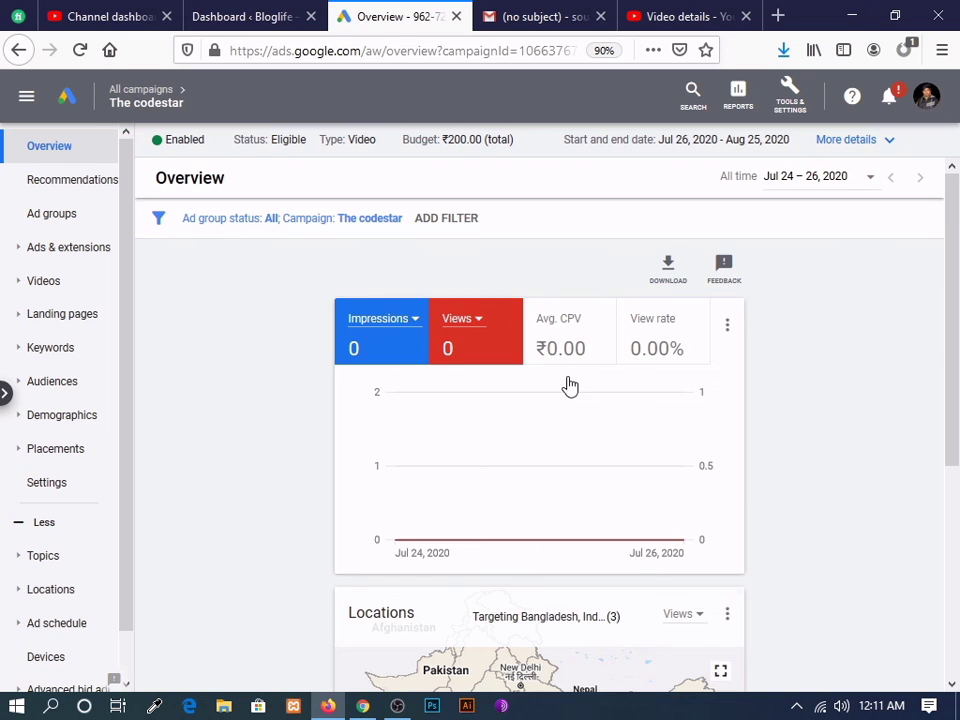
{"action": "scroll", "coordinate": [568, 386], "scroll_direction": "down", "scroll_amount": 2}
{"action": "scroll", "coordinate": [584, 400], "scroll_direction": "down", "scroll_amount": 1}
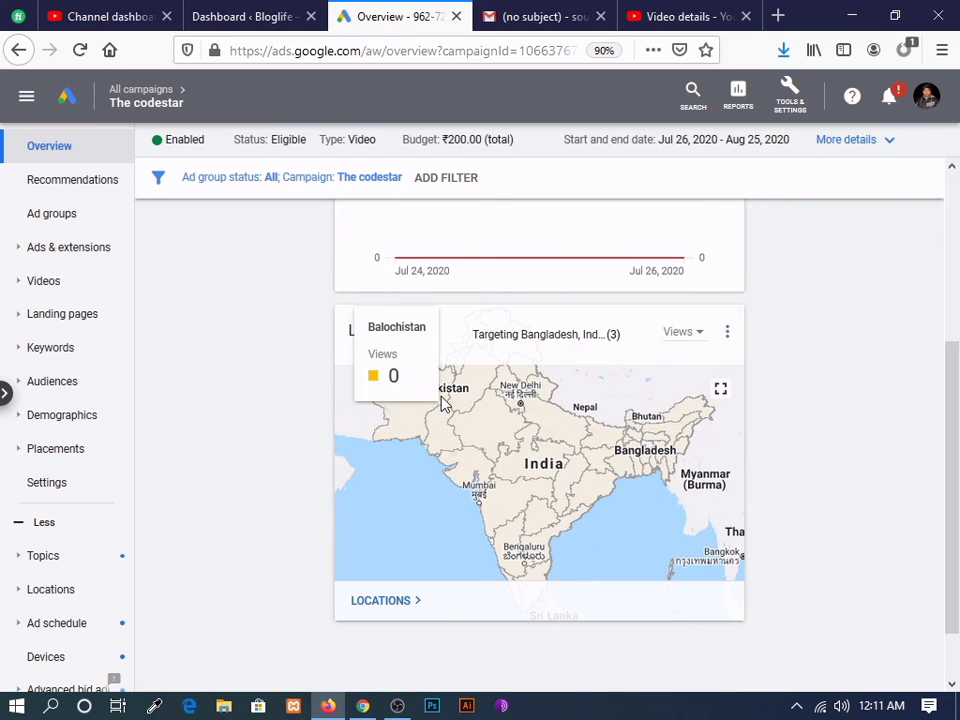
{"action": "scroll", "coordinate": [632, 439], "scroll_direction": "down", "scroll_amount": 1}
{"action": "scroll", "coordinate": [410, 545], "scroll_direction": "up", "scroll_amount": 3}
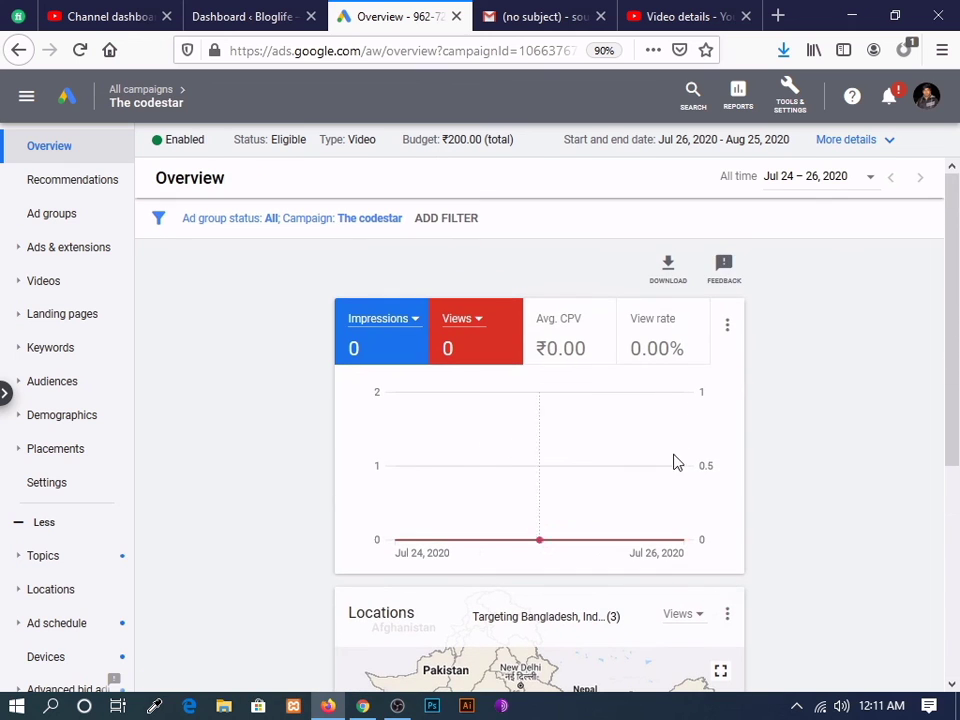